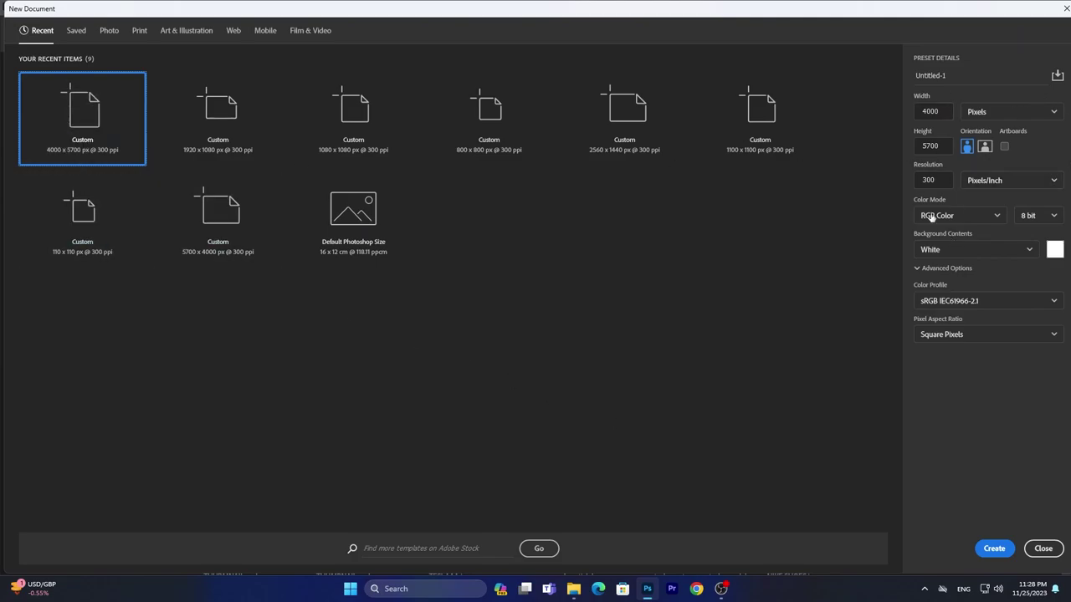
# Create a 4000×5700 px document and fill its background with blue #2448ff
pyautogui.click(992, 549)
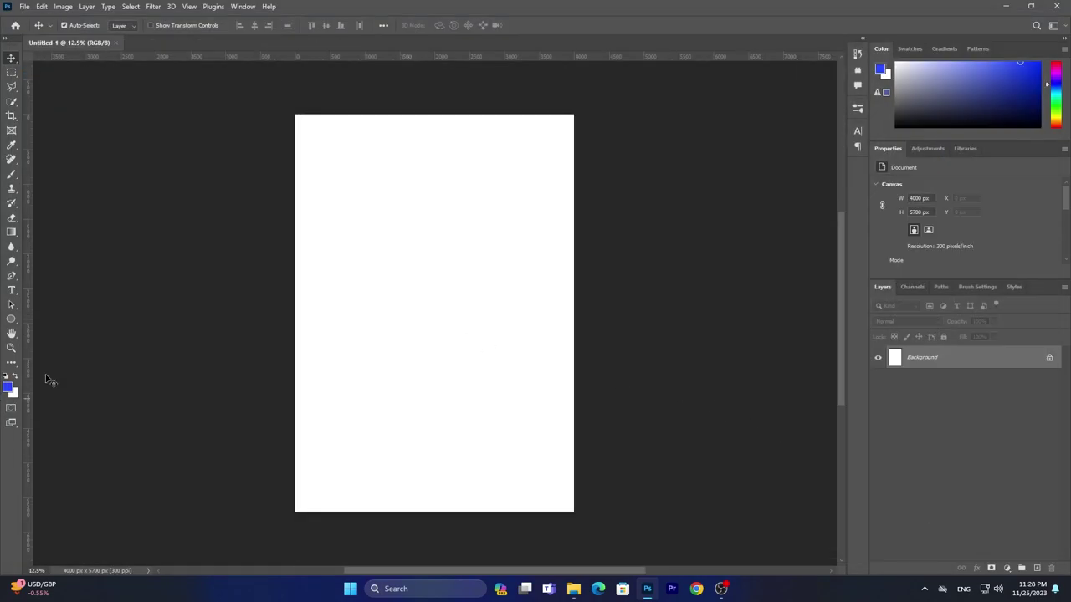
pyautogui.click(8, 386)
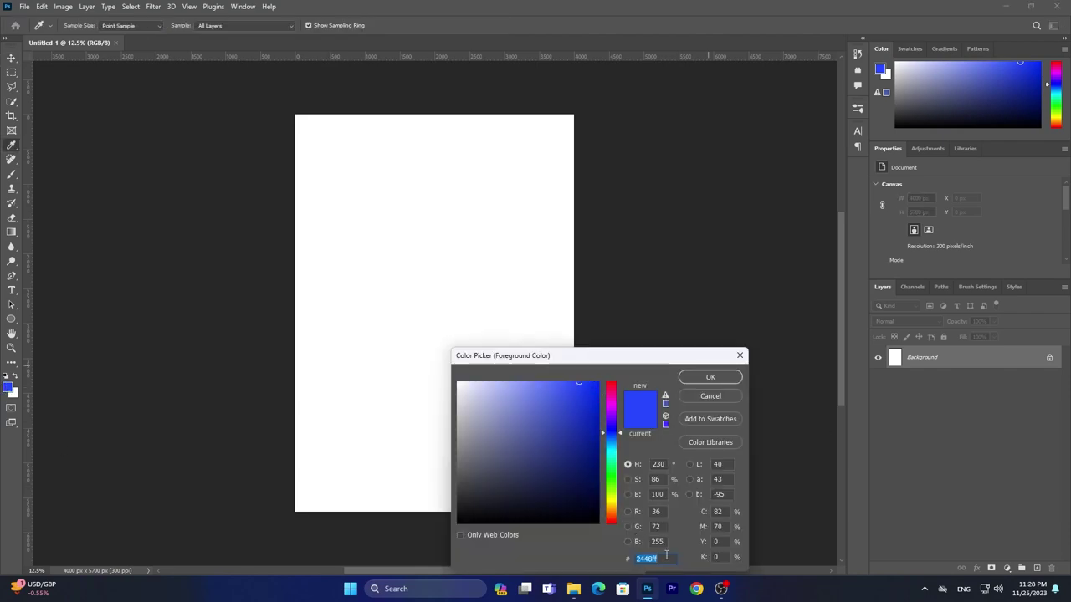
pyautogui.click(710, 377)
pyautogui.press('v')
pyautogui.hotkey('alt', 'BackSpace')
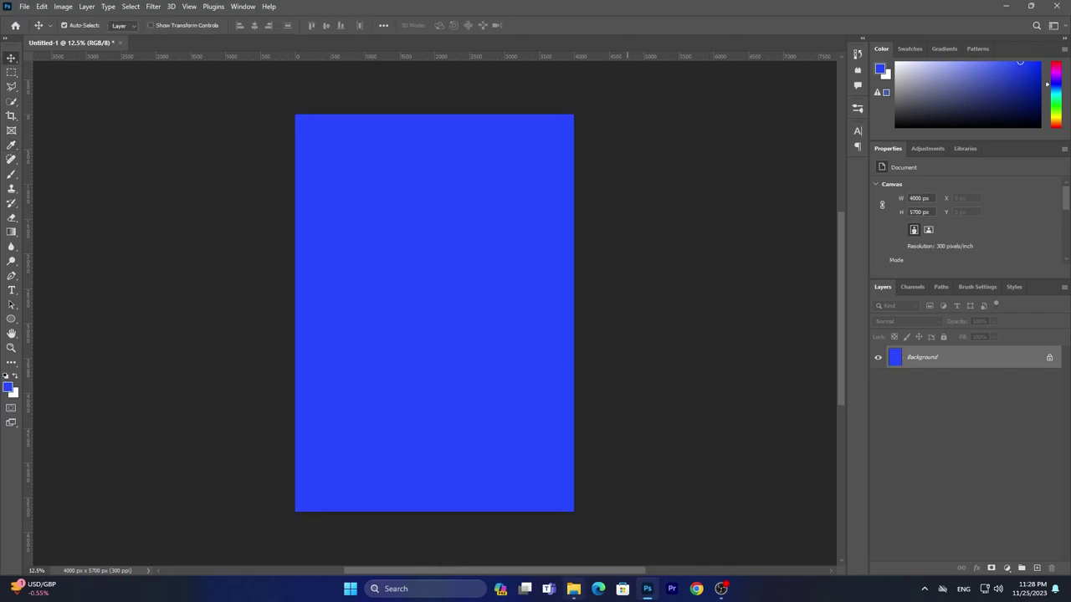
pyautogui.hotkey('alt', 'Tab')
# Place texture.jpg on the canvas and scale it to cover the poster
pyautogui.moveTo(913, 179); pyautogui.dragTo(521, 182)
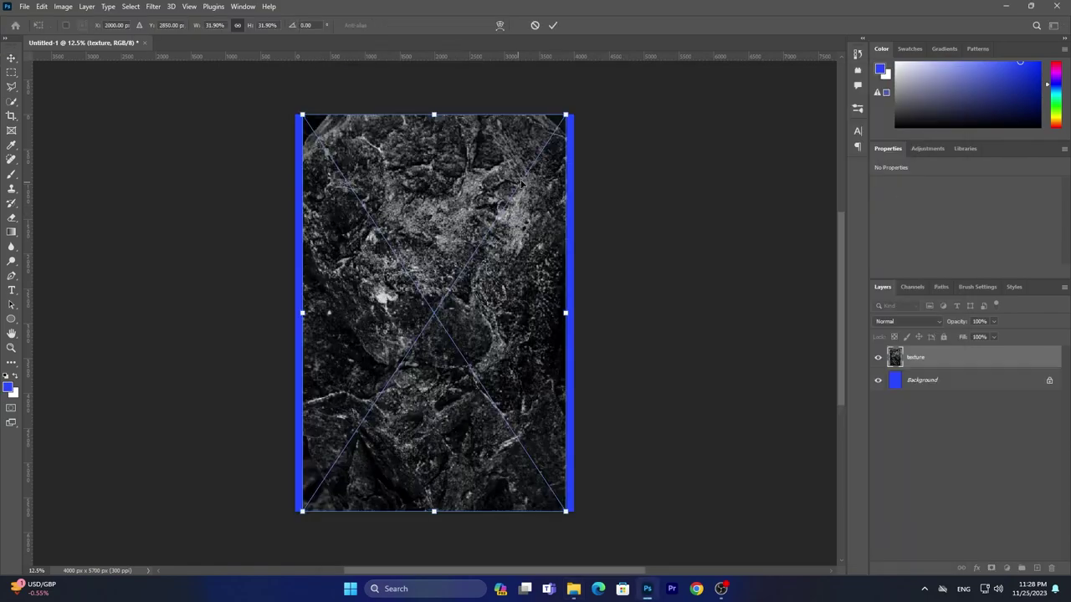
pyautogui.moveTo(567, 115); pyautogui.dragTo(593, 76)
pyautogui.press('Return')
# Set the texture layer to Overlay blending at 52% opacity
pyautogui.click(932, 324)
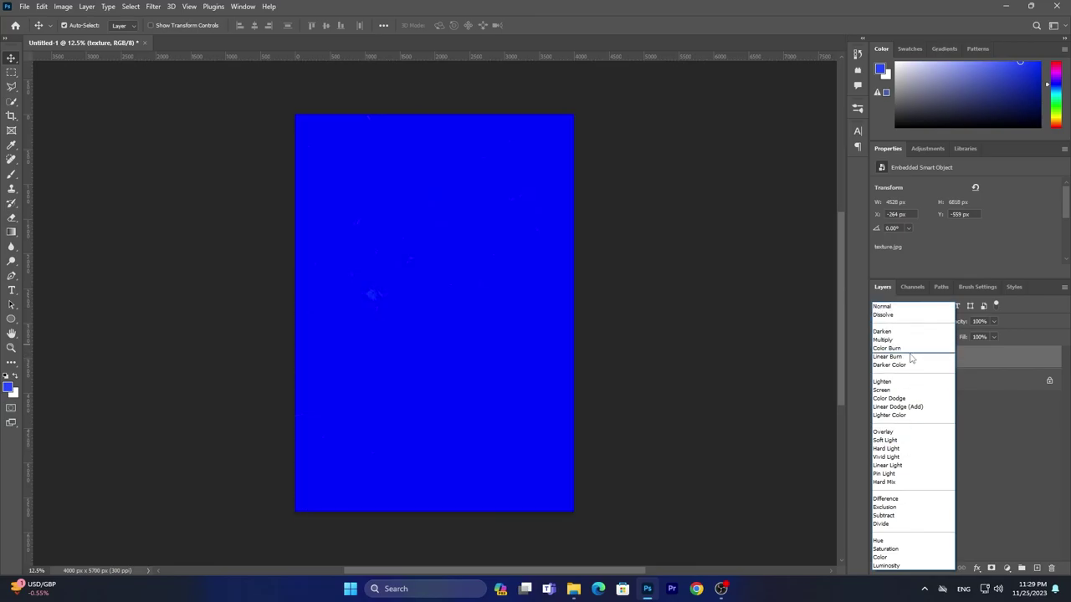
pyautogui.click(903, 440)
pyautogui.moveTo(960, 323); pyautogui.dragTo(958, 326)
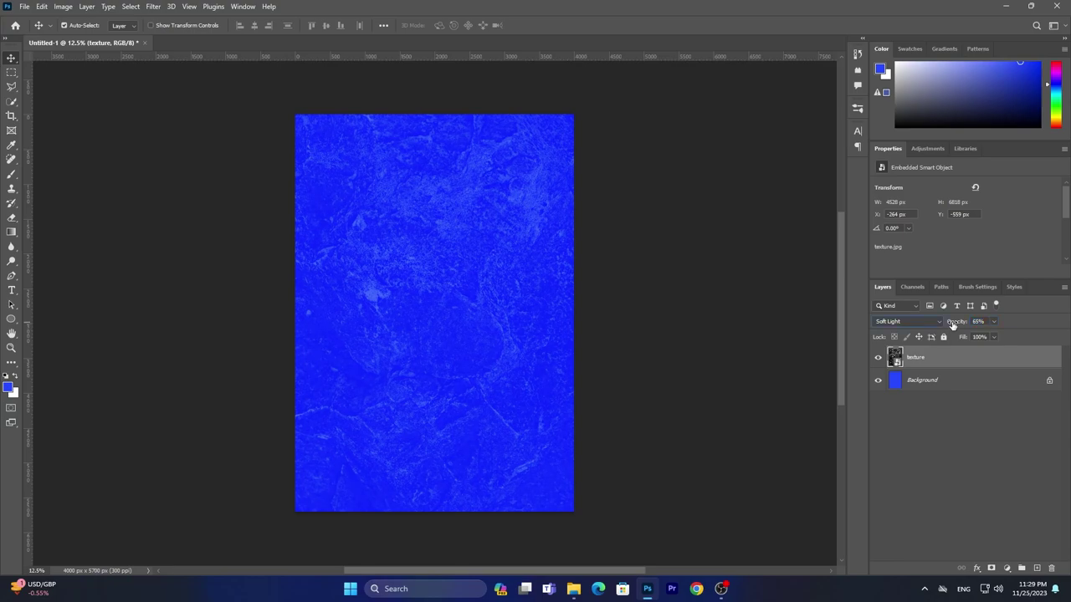
pyautogui.write('52')
pyautogui.press('Return')
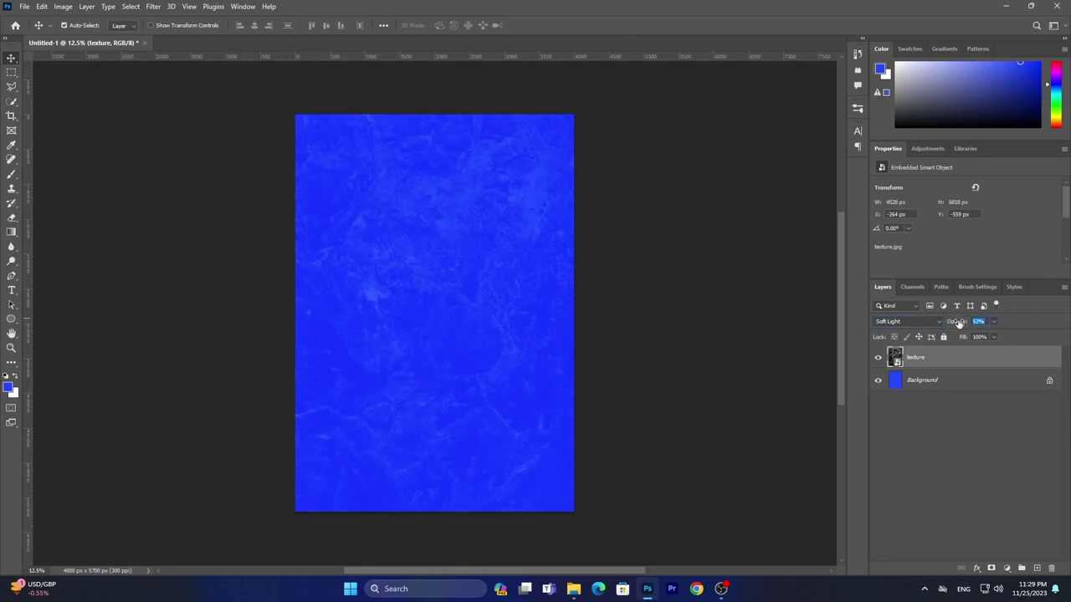
pyautogui.click(907, 322)
pyautogui.click(903, 431)
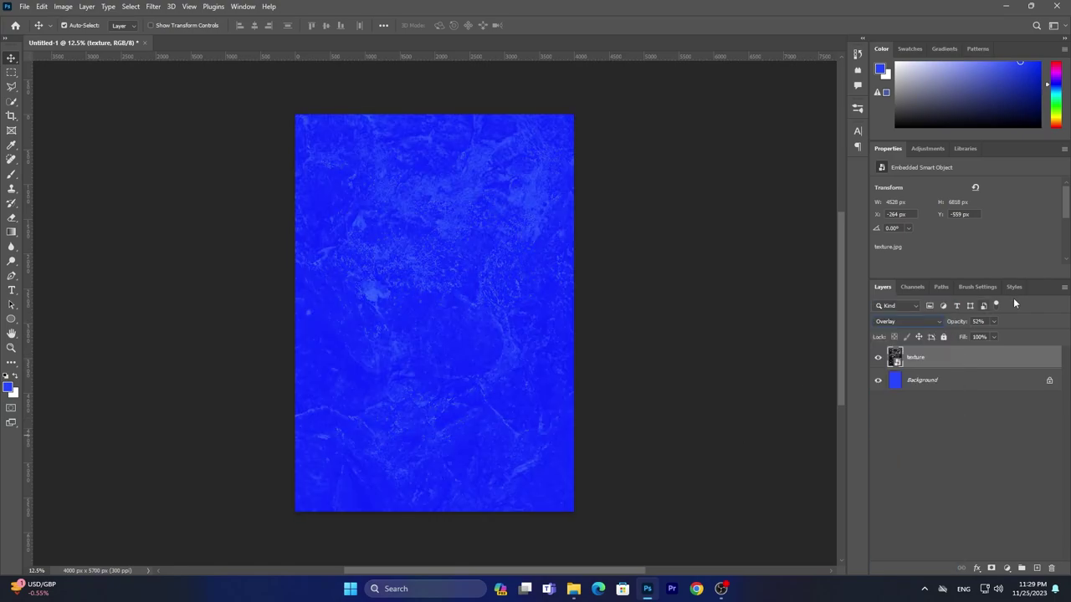
pyautogui.write('40')
# Place the grunge splatter image, rotate it 90° clockwise, and scale it to cover the poster
pyautogui.click(573, 588)
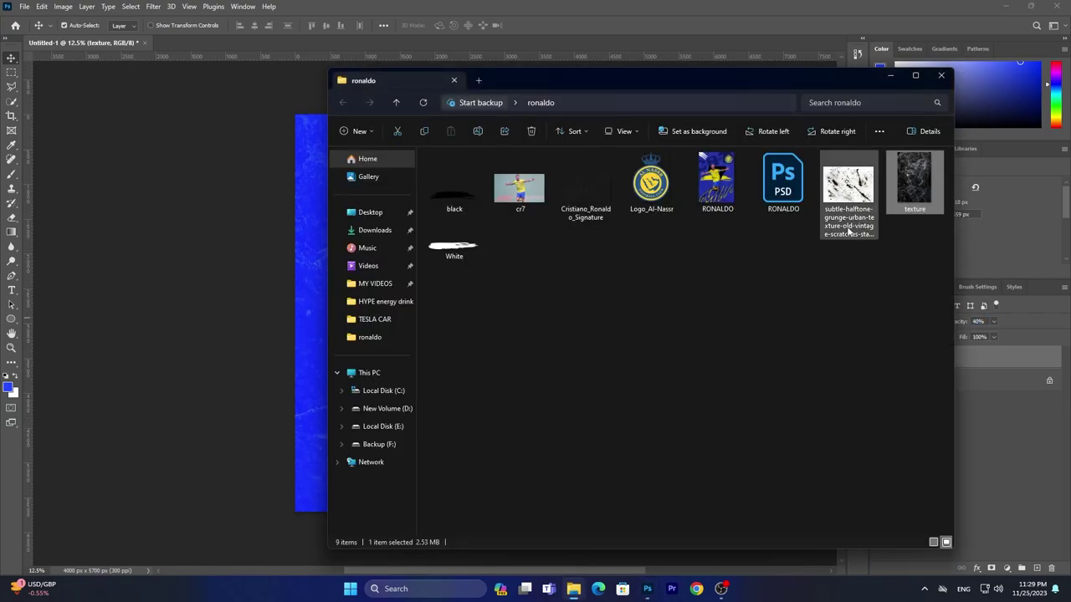
pyautogui.moveTo(845, 179); pyautogui.dragTo(347, 268)
pyautogui.rightClick(560, 269)
pyautogui.click(589, 352)
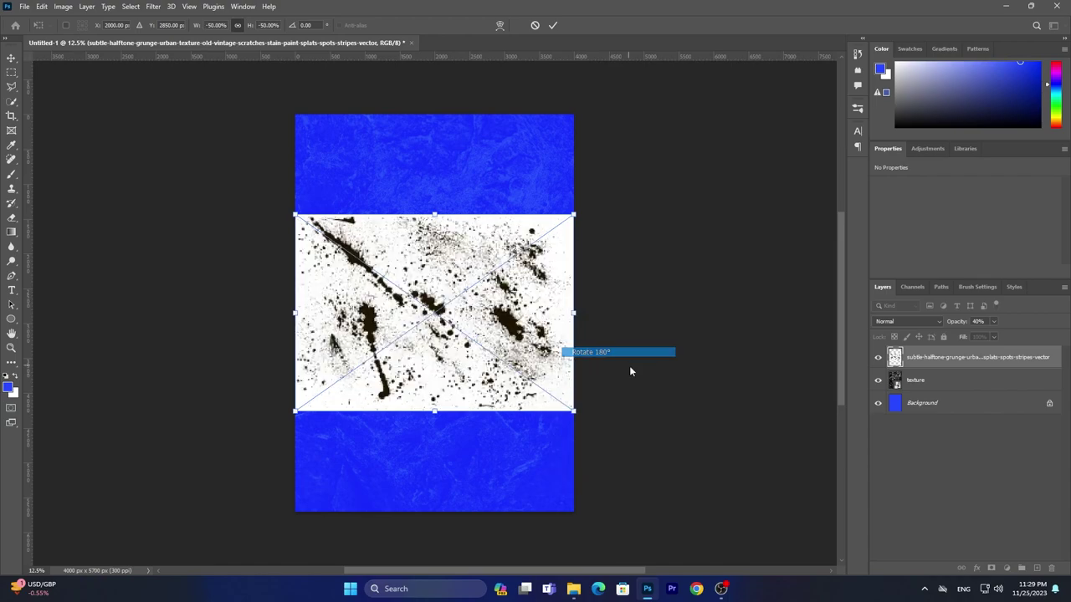
pyautogui.rightClick(510, 324)
pyautogui.click(535, 409)
pyautogui.rightClick(484, 327)
pyautogui.click(557, 422)
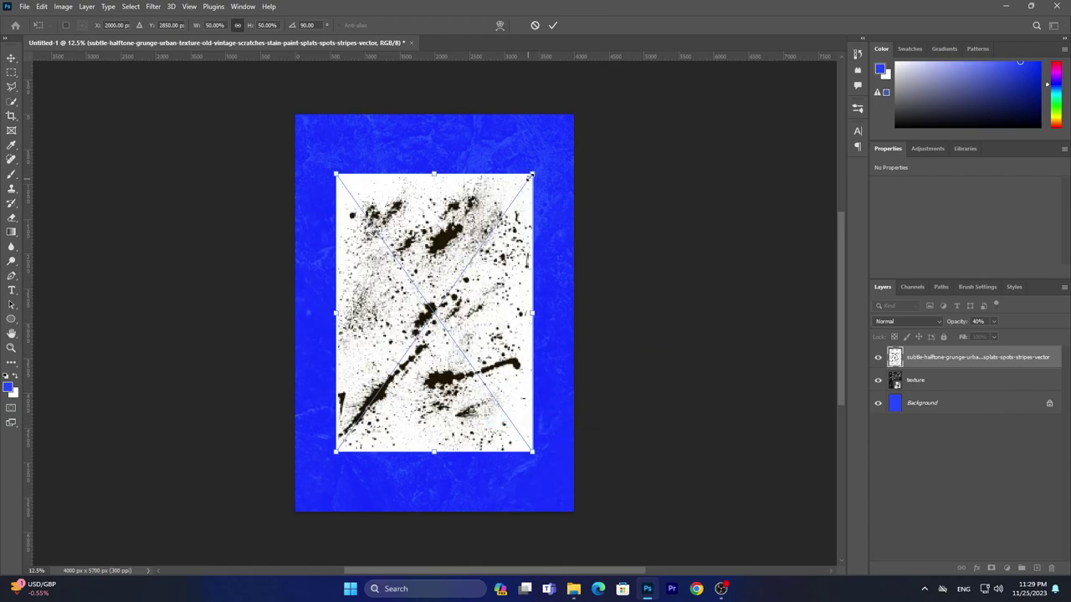
pyautogui.moveTo(566, 182); pyautogui.dragTo(603, 117)
pyautogui.press('Return')
# Blend the splatter layer with Multiply at 37% opacity
pyautogui.click(929, 322)
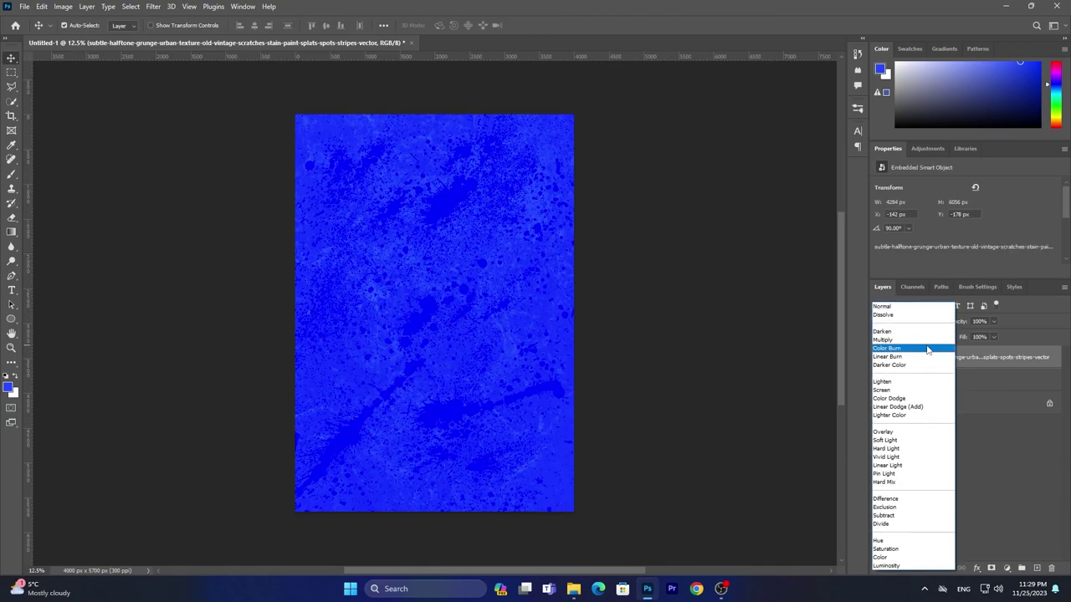
pyautogui.click(920, 340)
pyautogui.moveTo(935, 324)
pyautogui.mouseDown()
pyautogui.moveTo(918, 324)
pyautogui.moveTo(954, 326)
pyautogui.mouseUp()
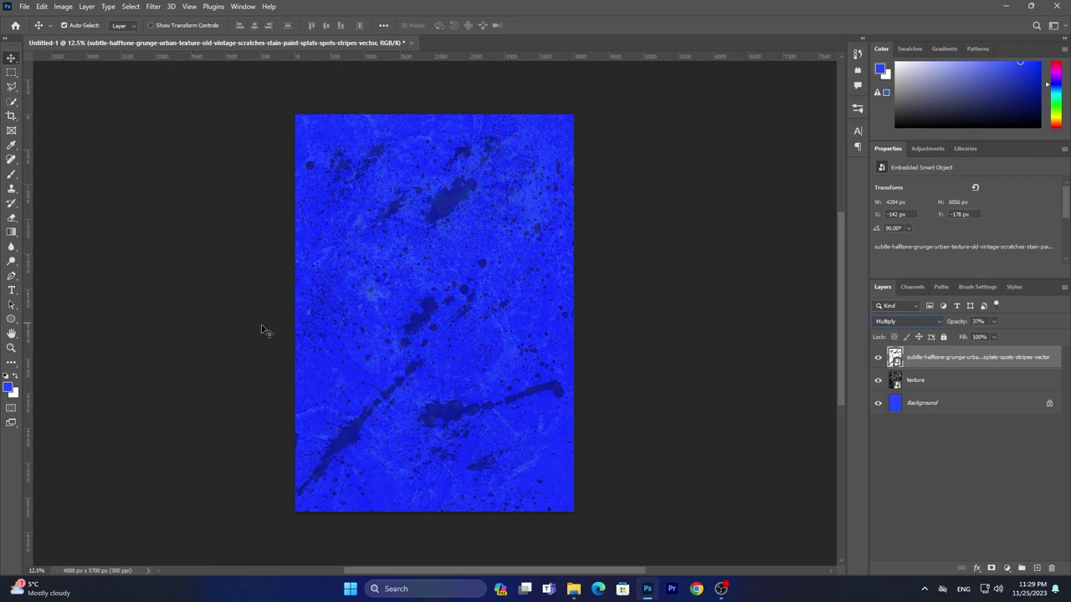
# Type a black 1000 pt Franklin Gothic Demi '7' and centre it on the poster
pyautogui.click(12, 290)
pyautogui.moveTo(549, 231); pyautogui.dragTo(332, 443)
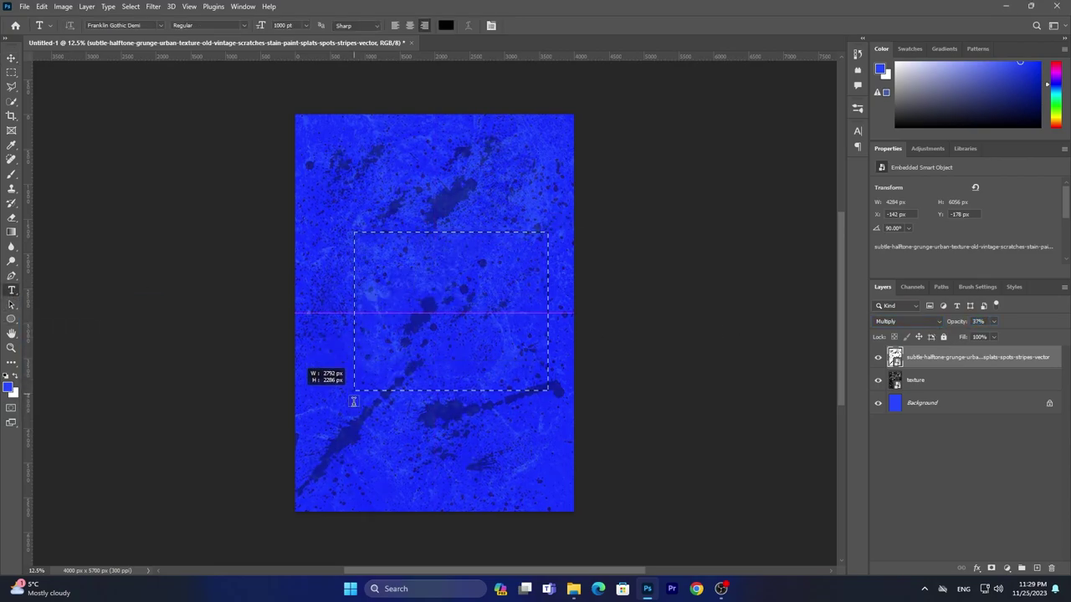
pyautogui.write('7')
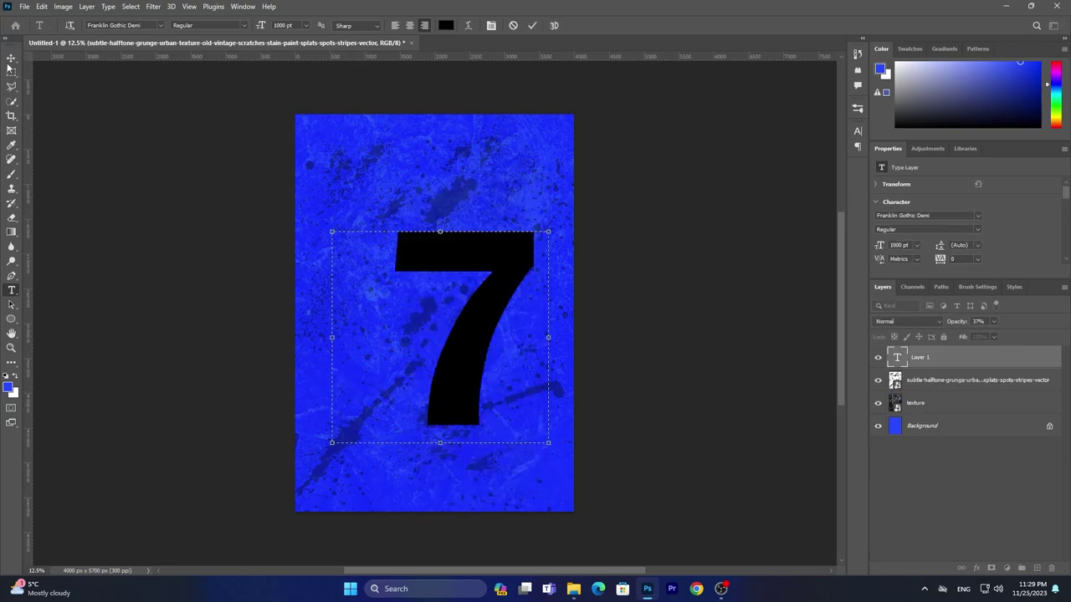
pyautogui.click(13, 58)
pyautogui.moveTo(461, 342); pyautogui.dragTo(434, 332)
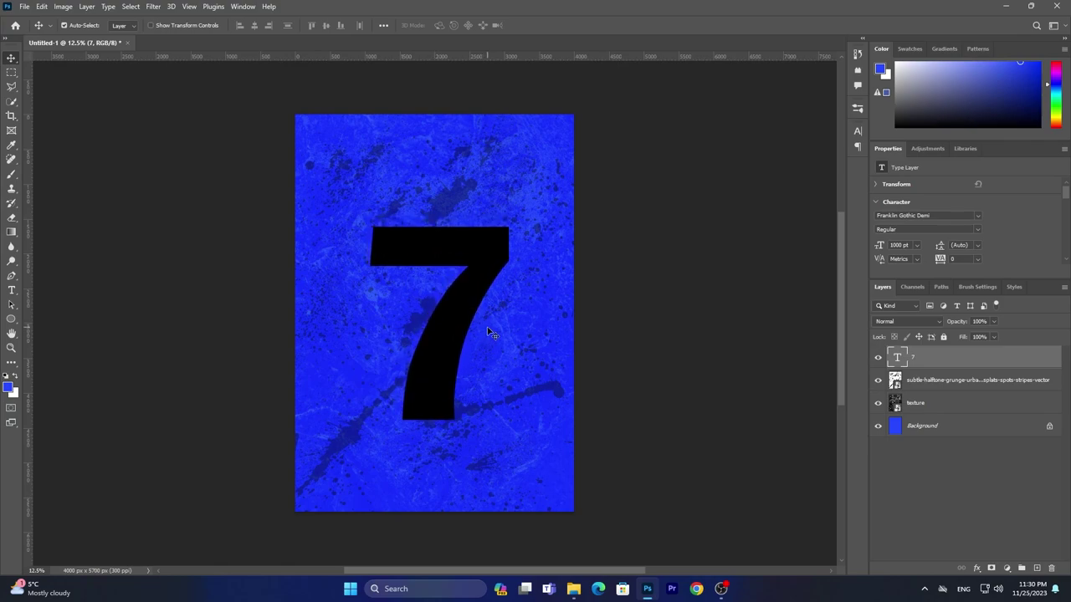
pyautogui.moveTo(490, 329); pyautogui.dragTo(491, 330)
# Open cr7.jpg as its own document and switch to the Magic Wand tool
pyautogui.click(572, 588)
pyautogui.moveTo(532, 205); pyautogui.dragTo(407, 23)
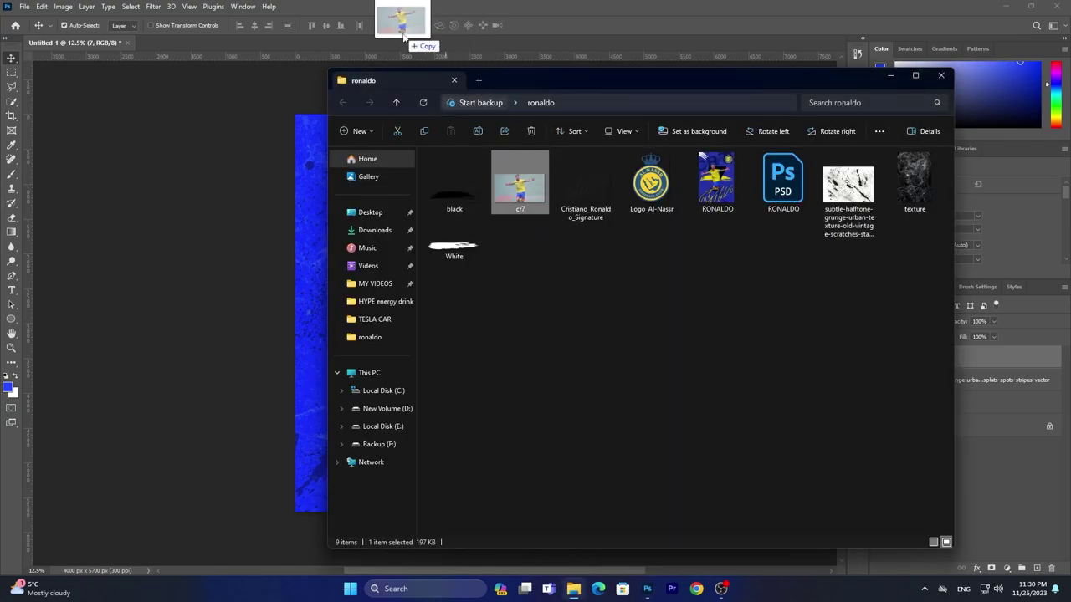
pyautogui.rightClick(11, 103)
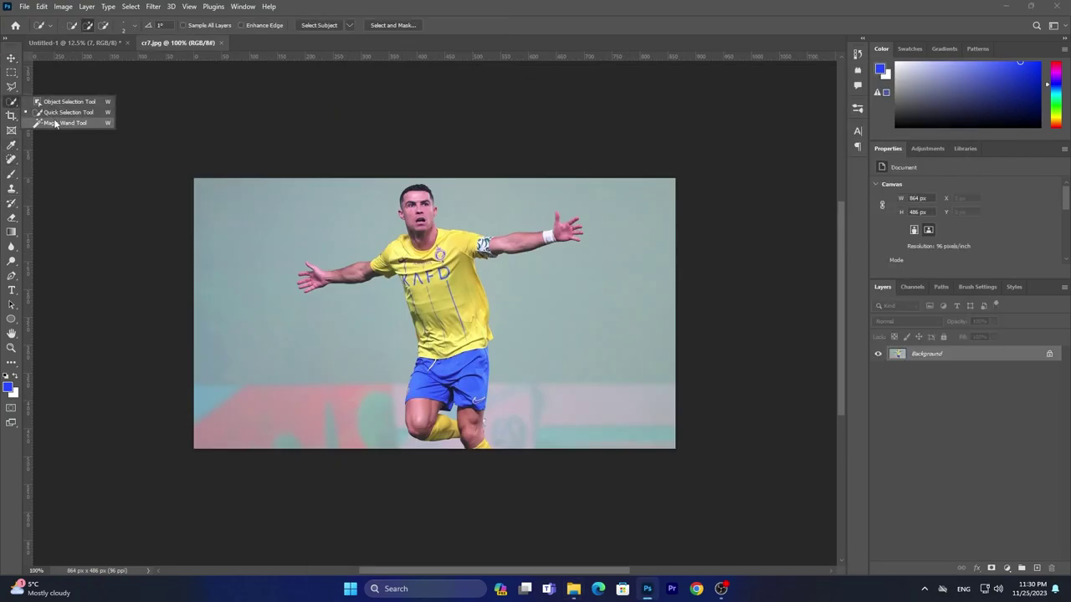
pyautogui.click(50, 123)
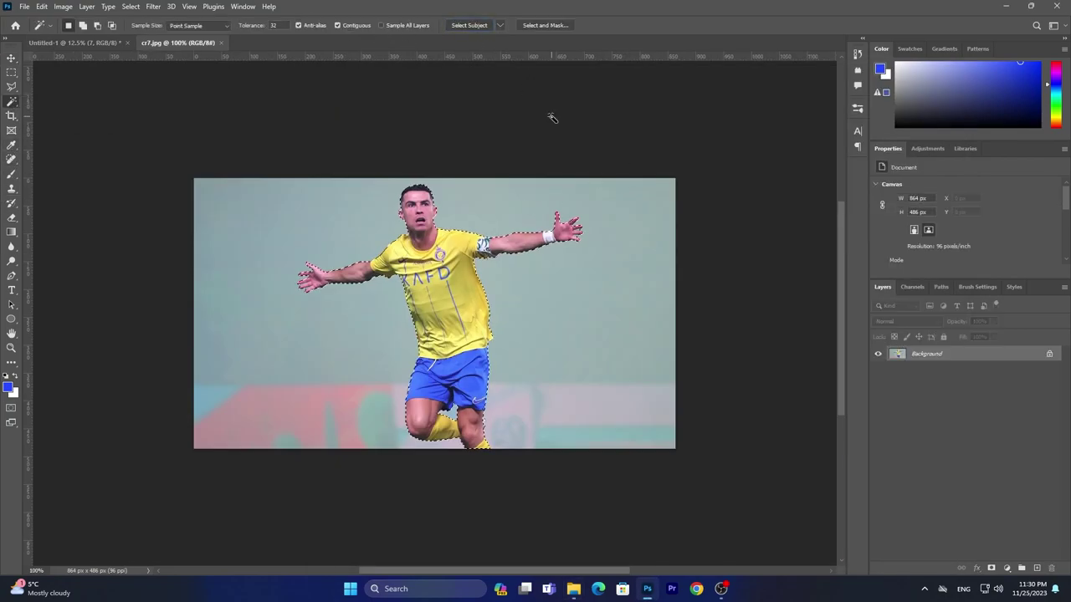
# Select the player with Select Subject and refine the edges around his hands in Select and Mask
pyautogui.click(562, 25)
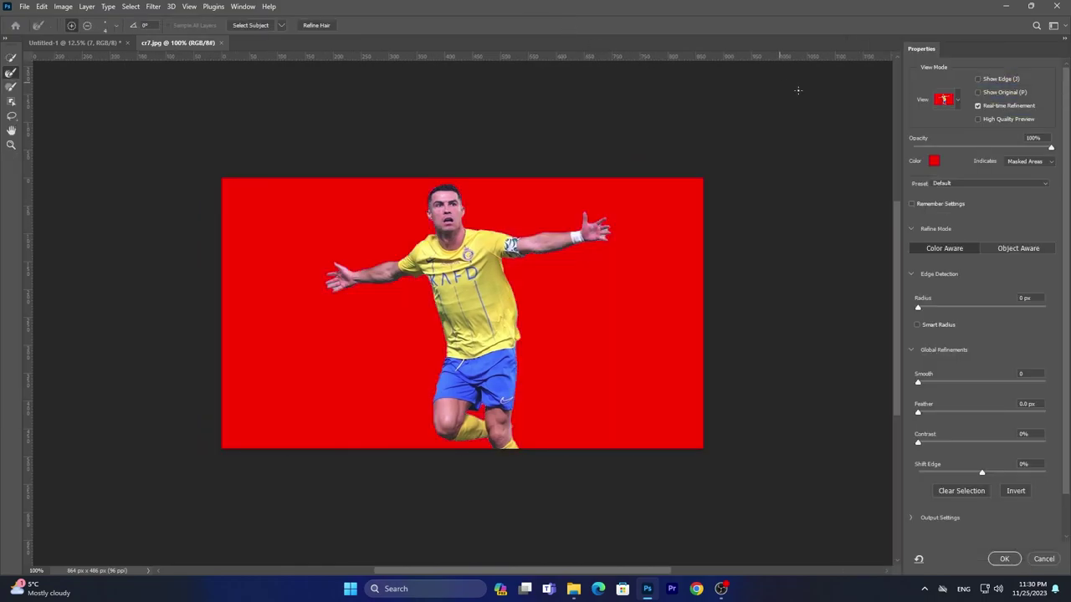
pyautogui.scroll(3, 615, 238)
pyautogui.scroll(2, 652, 242)
pyautogui.scroll(2, 723, 249)
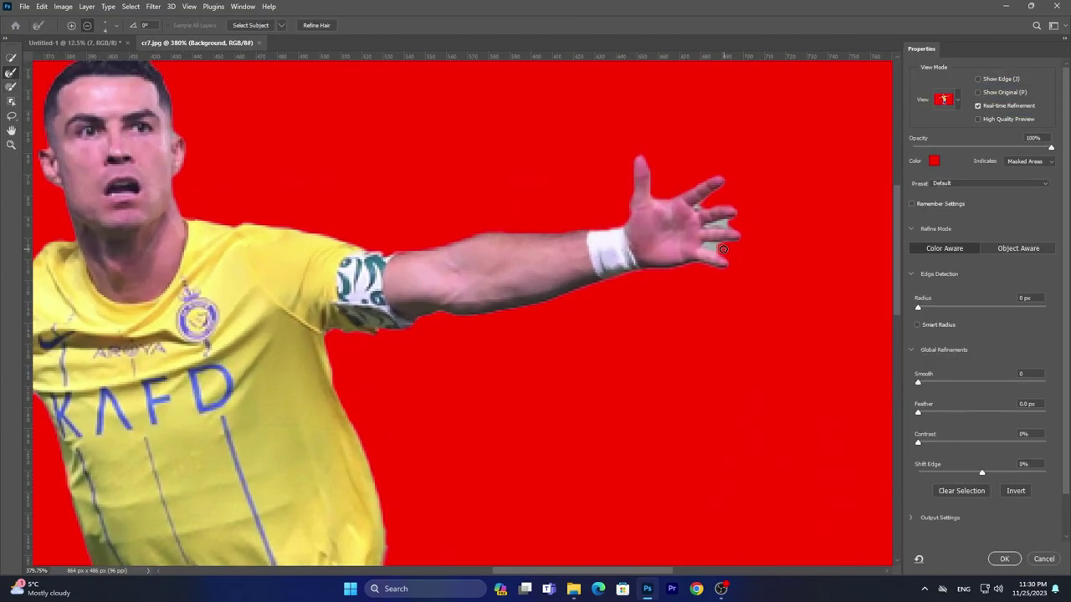
pyautogui.scroll(1, 707, 247)
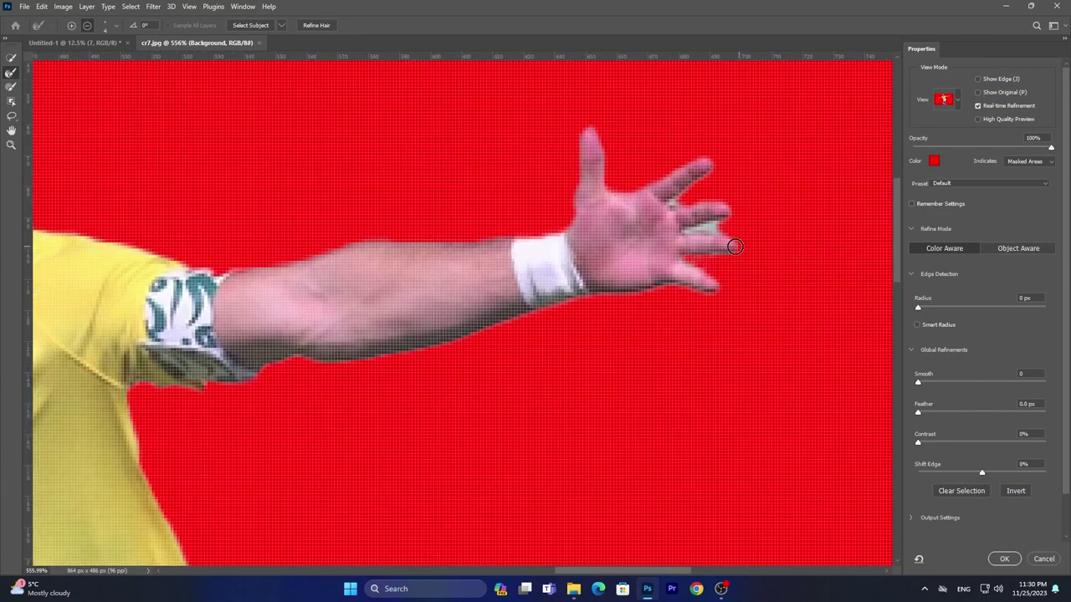
pyautogui.scroll(-2, 720, 228)
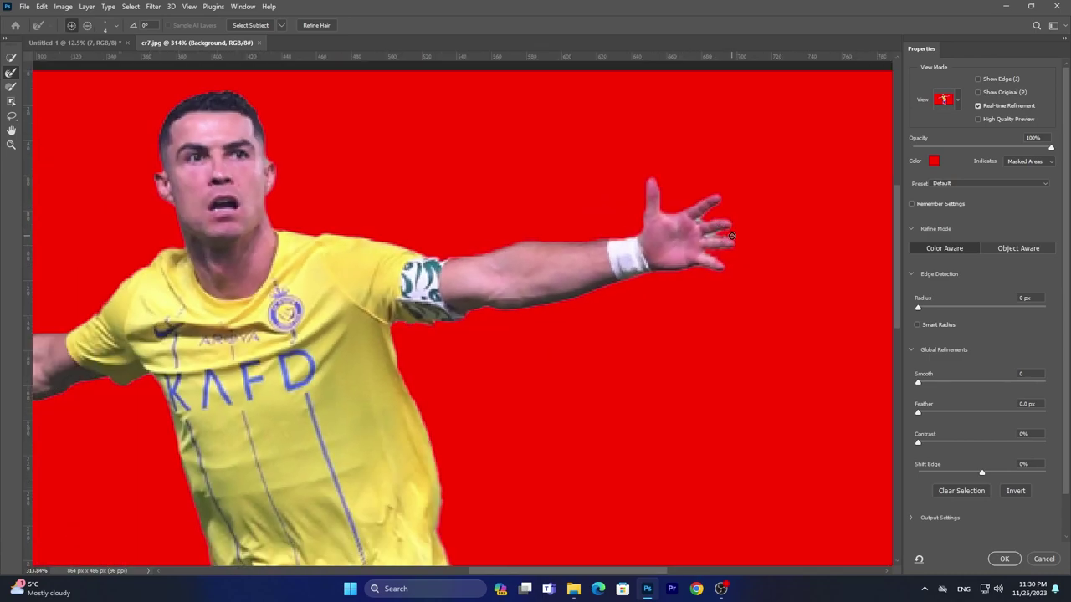
pyautogui.scroll(2, 706, 240)
pyautogui.scroll(1, 707, 239)
pyautogui.scroll(-1, 707, 232)
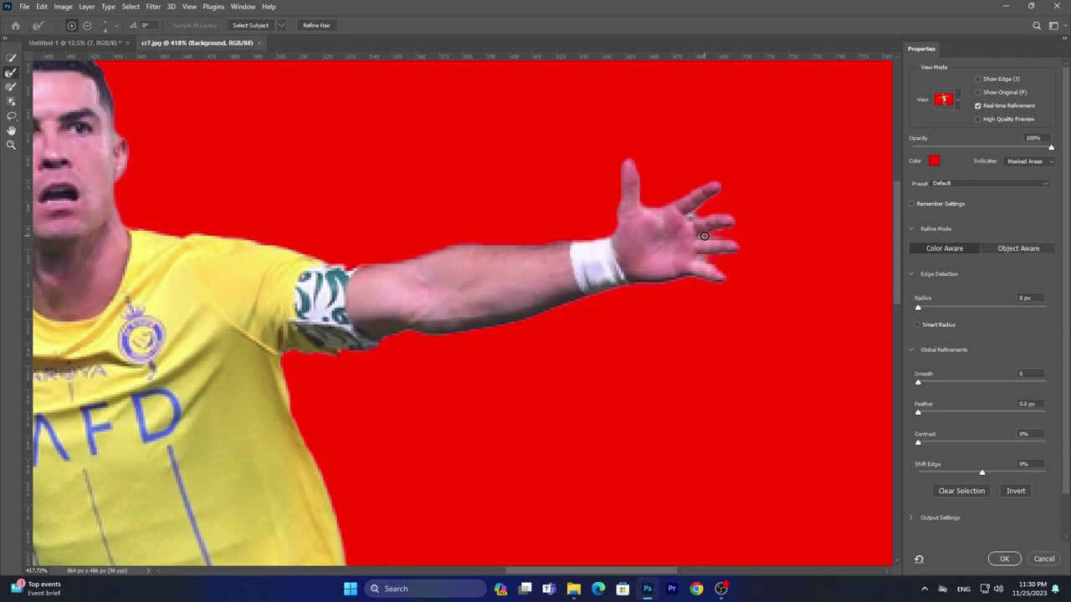
pyautogui.scroll(-5, 715, 255)
pyautogui.scroll(2, 432, 317)
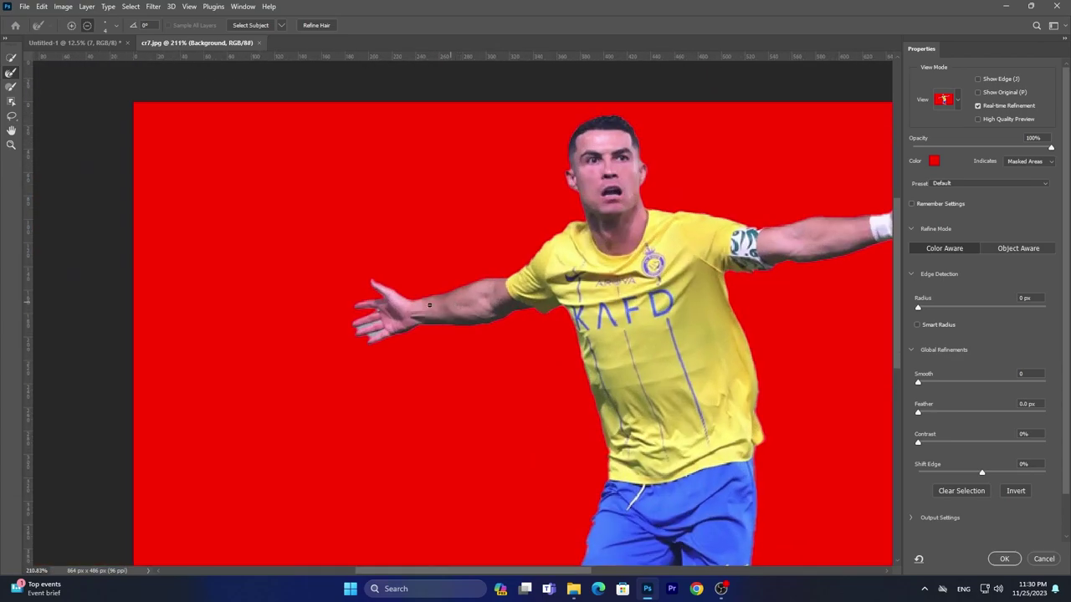
pyautogui.scroll(3, 433, 318)
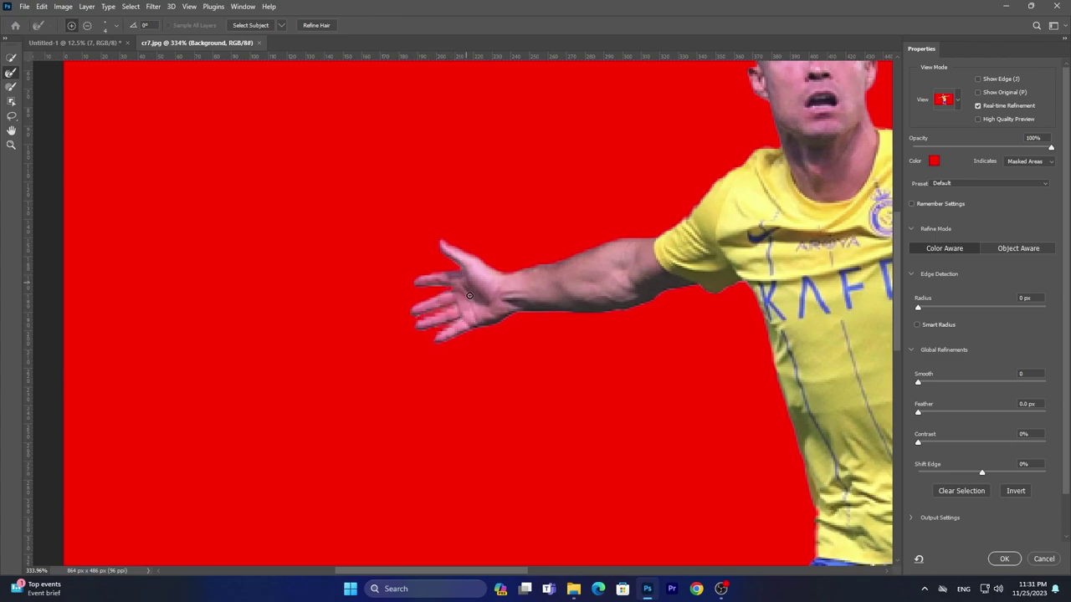
pyautogui.scroll(-5, 375, 286)
pyautogui.scroll(-2, 860, 457)
pyautogui.click(1006, 559)
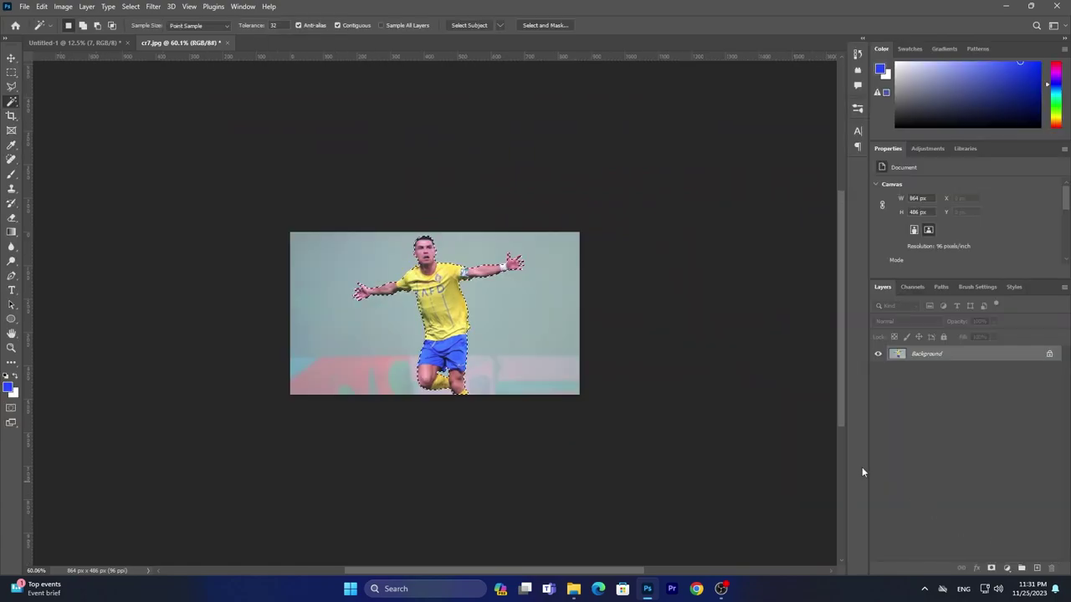
# Mask out the photo background, bring the player cut-out into the poster, and enlarge him over the 7
pyautogui.click(992, 568)
pyautogui.moveTo(970, 358)
pyautogui.mouseDown()
pyautogui.moveTo(480, 340)
pyautogui.moveTo(661, 234)
pyautogui.mouseUp()
pyautogui.hotkey('ctrl', 't')
pyautogui.moveTo(510, 397)
pyautogui.mouseDown()
pyautogui.moveTo(466, 377)
pyautogui.moveTo(458, 390)
pyautogui.mouseUp()
pyautogui.moveTo(608, 225); pyautogui.dragTo(650, 202)
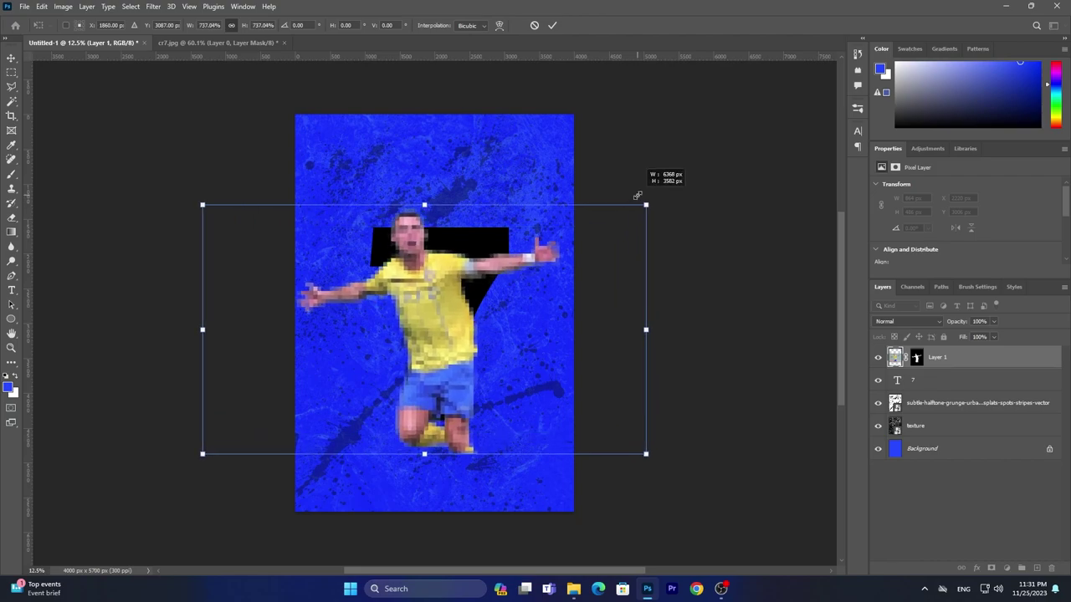
pyautogui.press('Return')
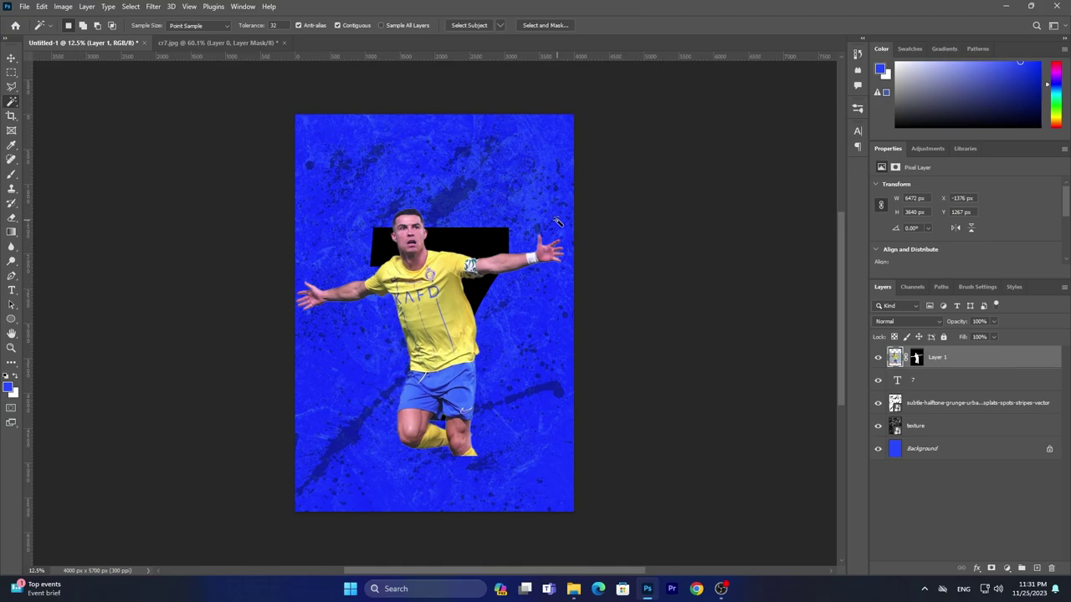
pyautogui.click(11, 58)
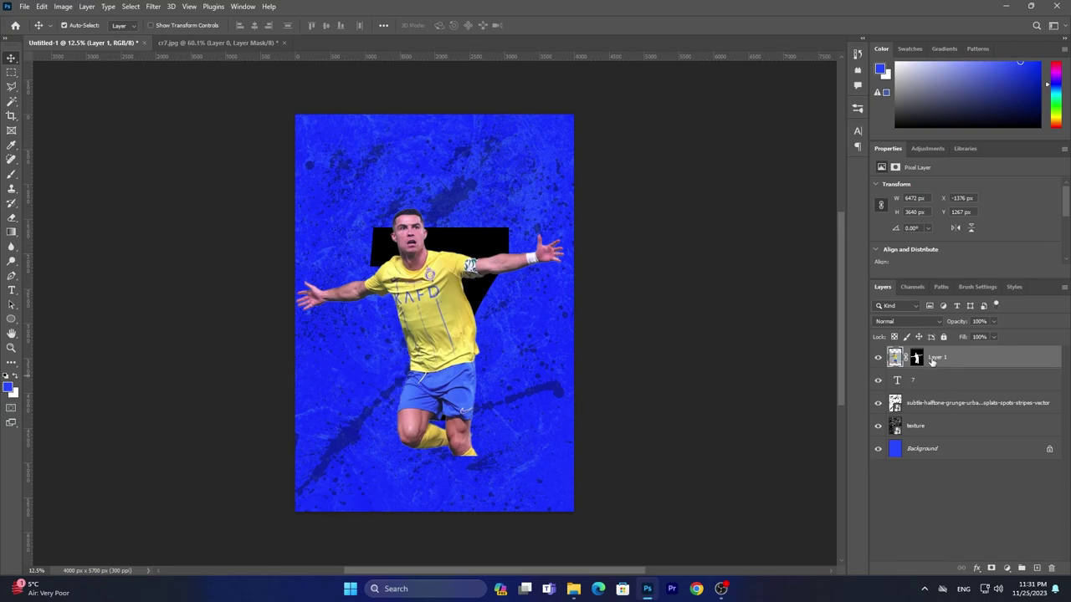
# Clip the player layer into the 7, duplicate it, and ready a brush on the copy's mask
pyautogui.keyDown('alt'); pyautogui.click(898, 365); pyautogui.keyUp('alt')
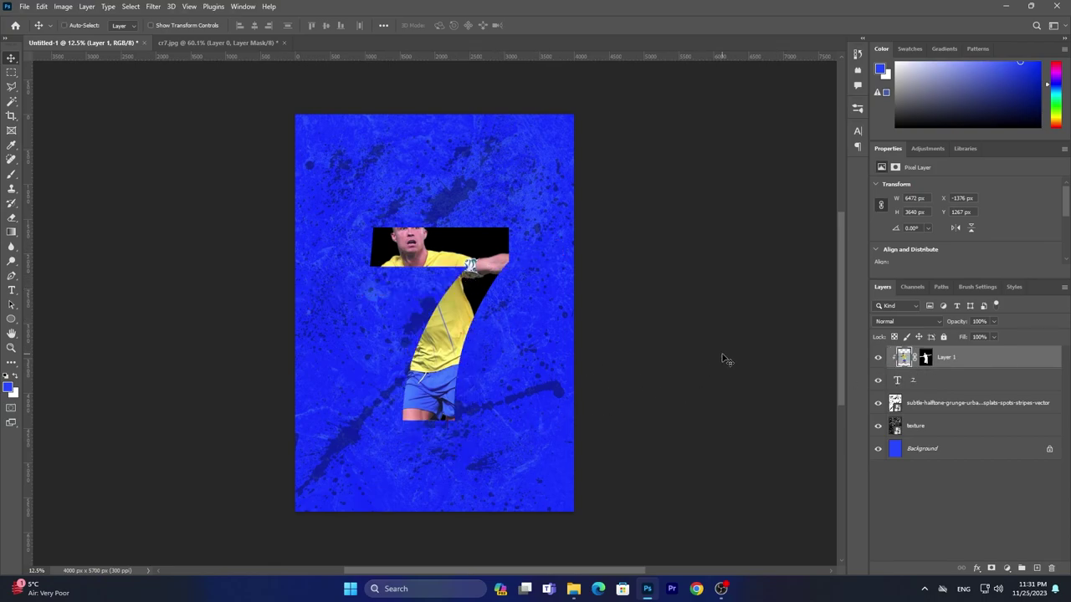
pyautogui.hotkey('ctrl', 'j')
pyautogui.click(917, 358)
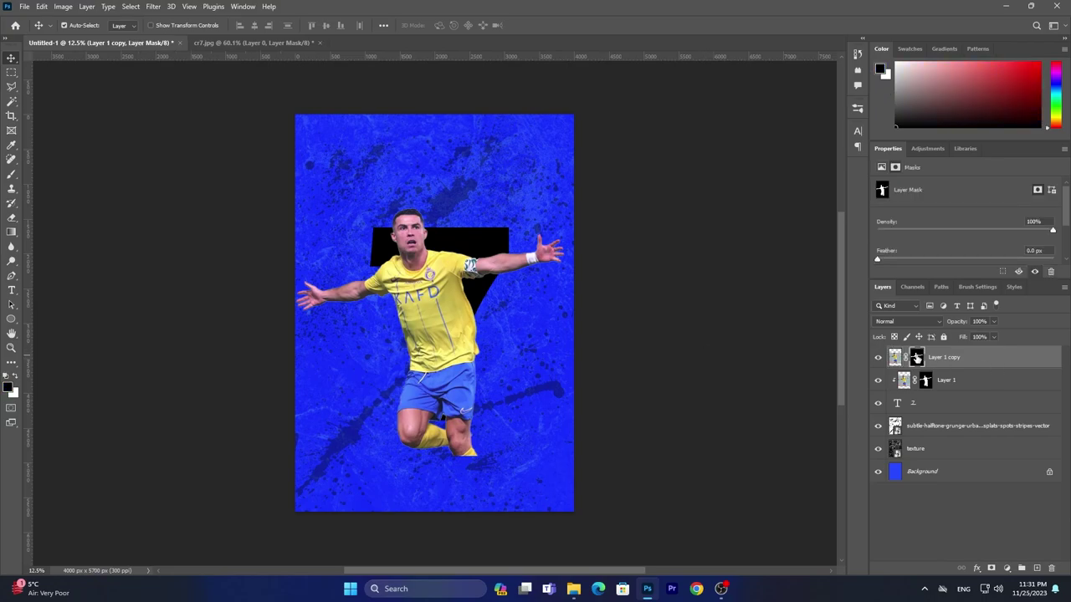
pyautogui.click(11, 174)
pyautogui.click(69, 25)
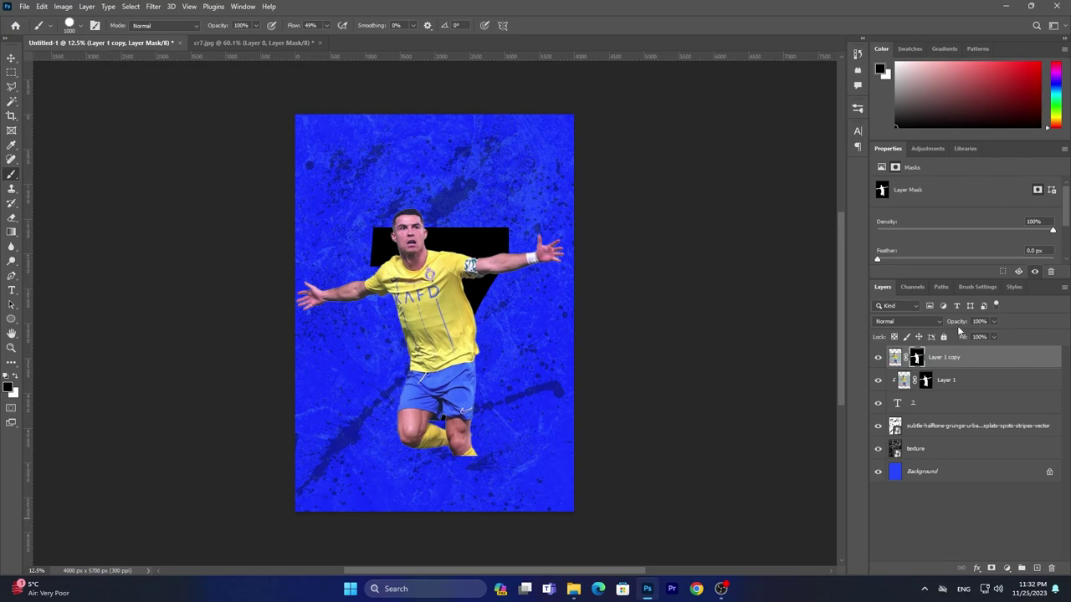
# Paint on the copy's mask to hide the player's lower leg along the shorts
pyautogui.moveTo(957, 323); pyautogui.dragTo(947, 324)
pyautogui.moveTo(480, 461); pyautogui.dragTo(482, 401)
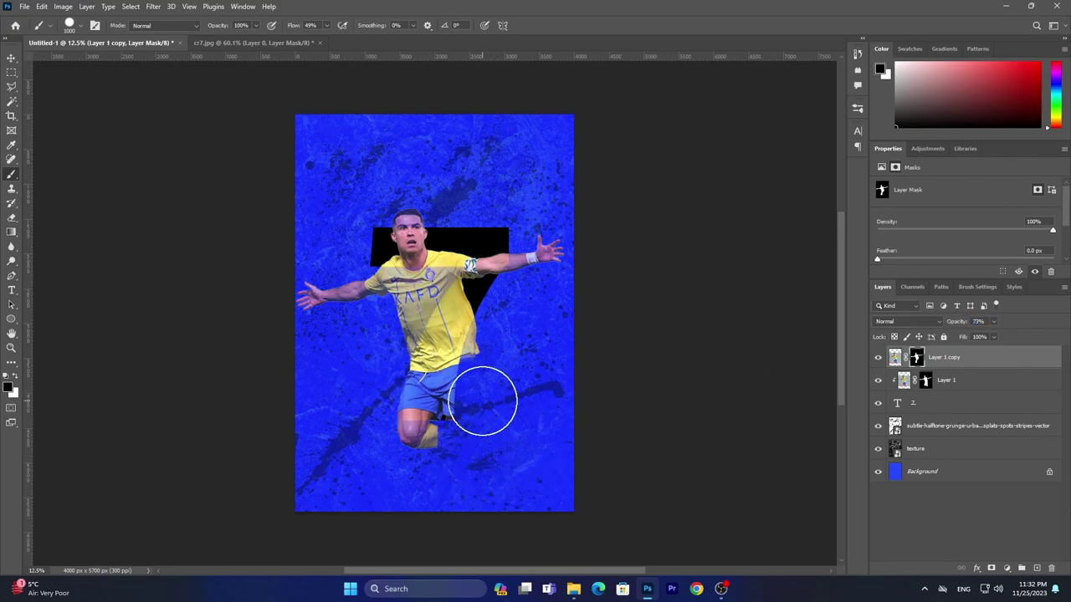
pyautogui.moveTo(960, 323); pyautogui.dragTo(968, 323)
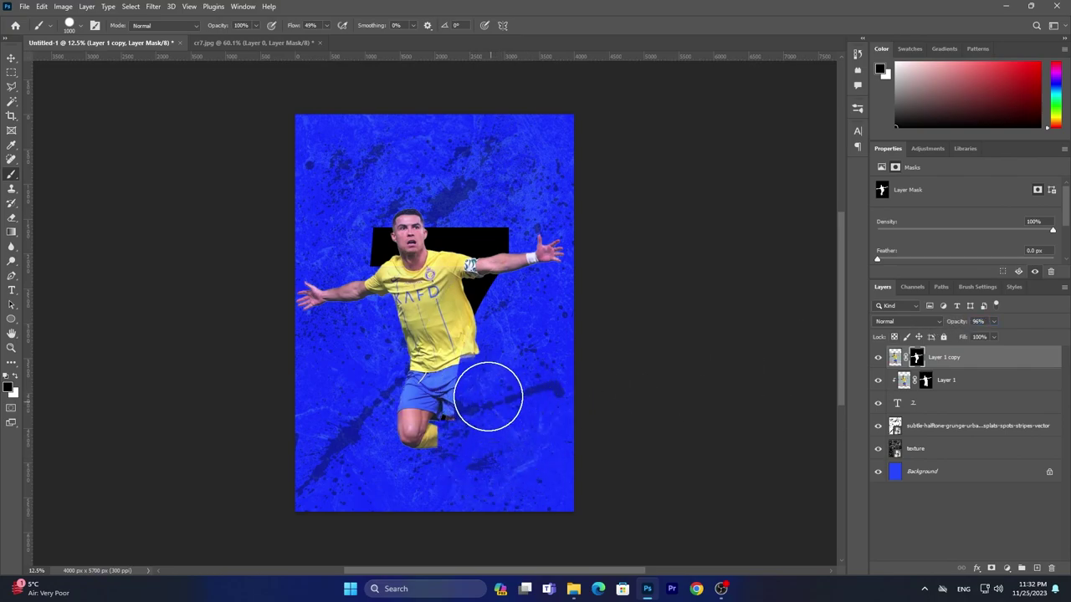
pyautogui.moveTo(489, 396); pyautogui.dragTo(471, 336)
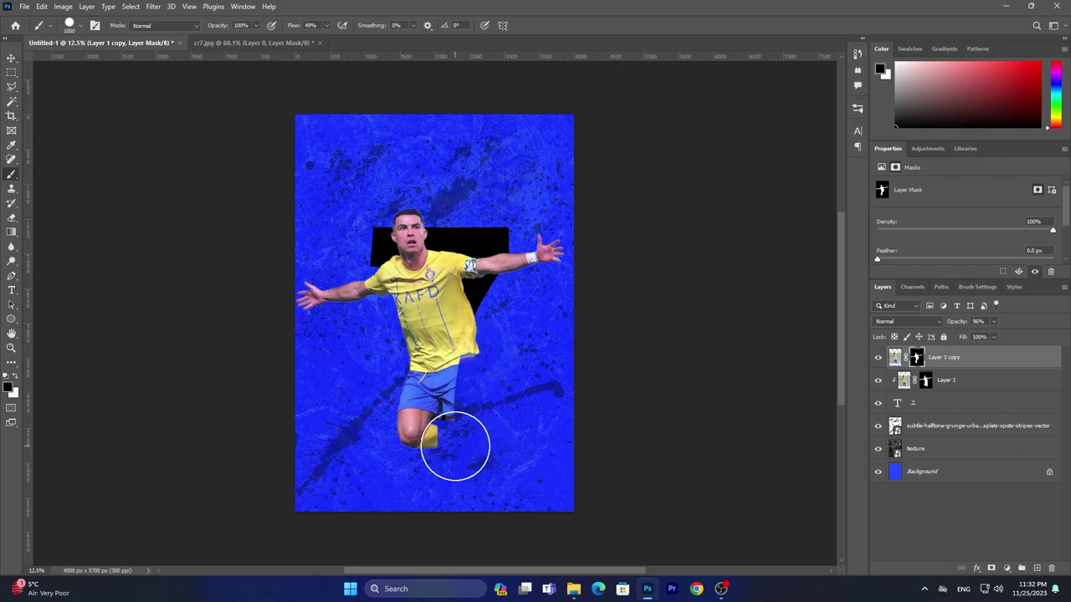
pyautogui.scroll(-1, 455, 445)
pyautogui.scroll(1, 376, 318)
pyautogui.scroll(-1, 376, 317)
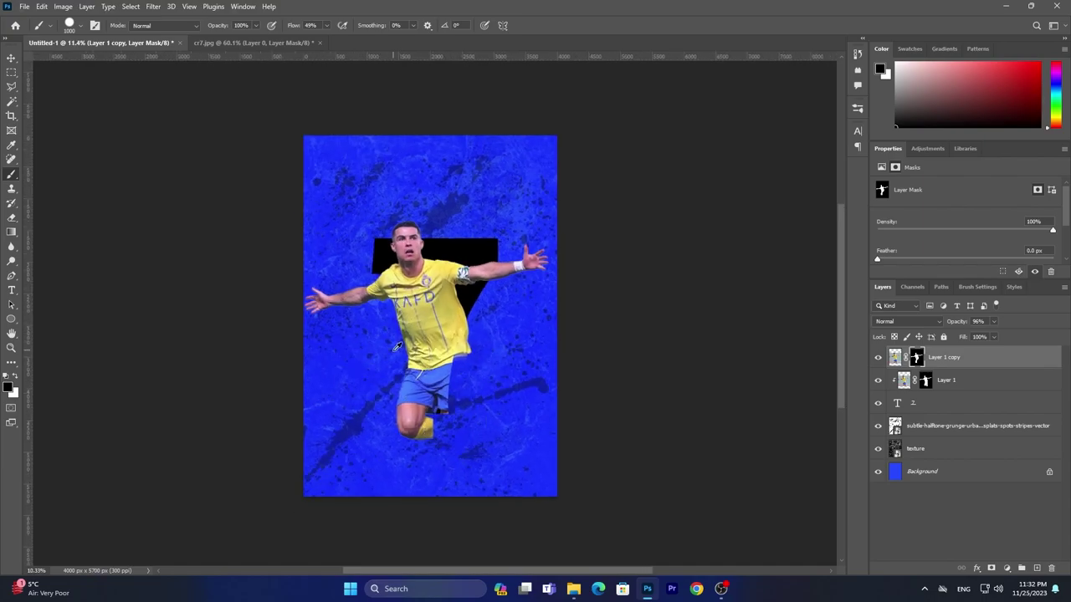
pyautogui.scroll(2, 357, 422)
# Mask out the knee and foot below the shorts, returning the copy to full opacity
pyautogui.moveTo(357, 423); pyautogui.dragTo(515, 444)
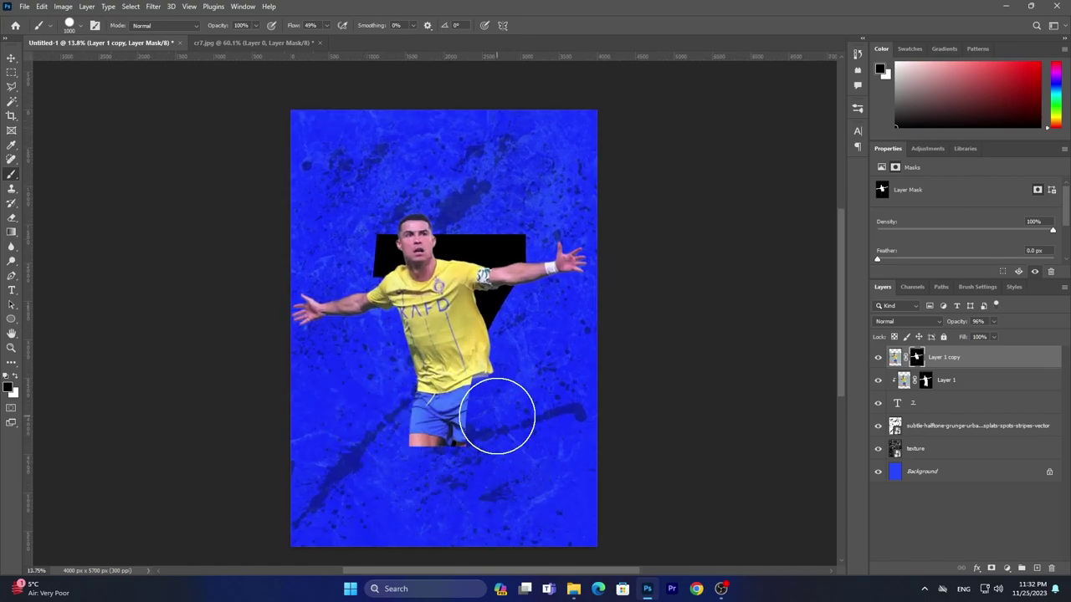
pyautogui.press('7')
pyautogui.press('3')
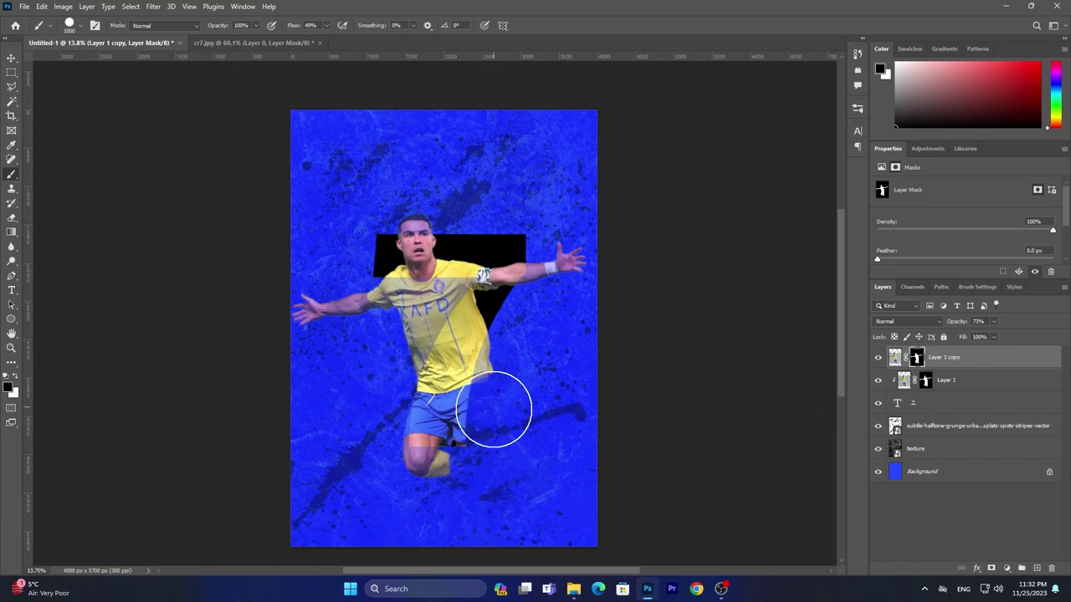
pyautogui.moveTo(481, 316)
pyautogui.mouseDown()
pyautogui.moveTo(473, 481)
pyautogui.moveTo(470, 466)
pyautogui.moveTo(421, 493)
pyautogui.moveTo(522, 414)
pyautogui.mouseUp()
pyautogui.press('0')
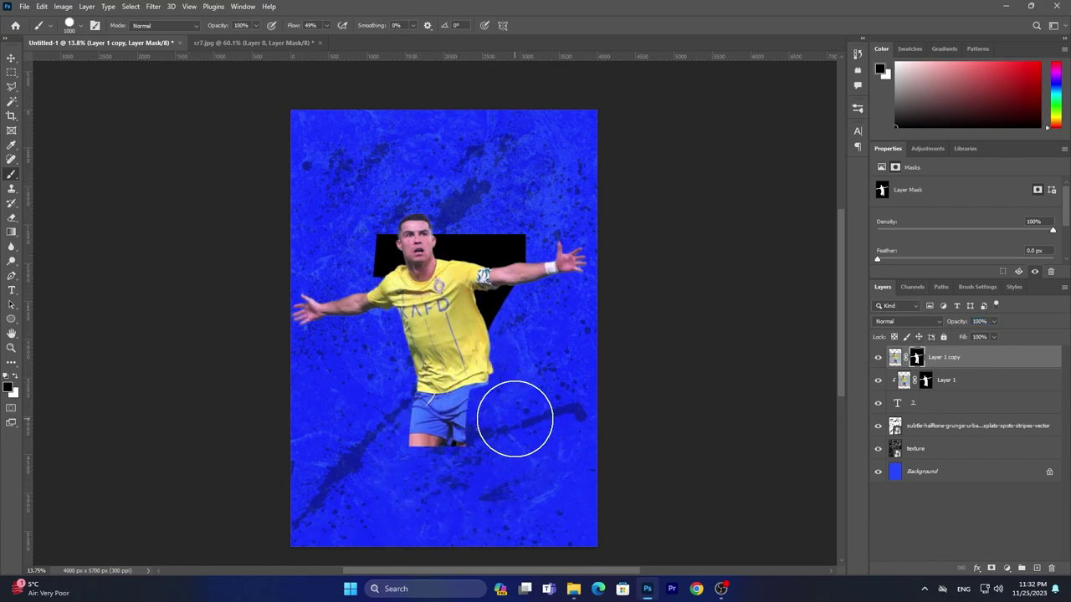
pyautogui.scroll(-5, 510, 431)
pyautogui.scroll(6, 506, 439)
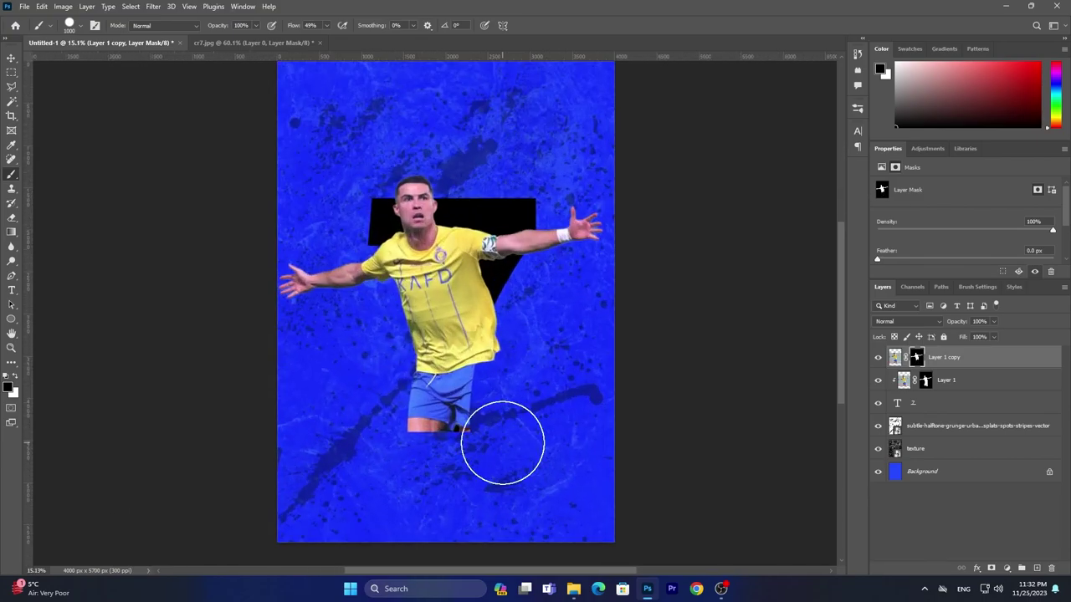
pyautogui.scroll(-1, 461, 467)
pyautogui.scroll(2, 461, 467)
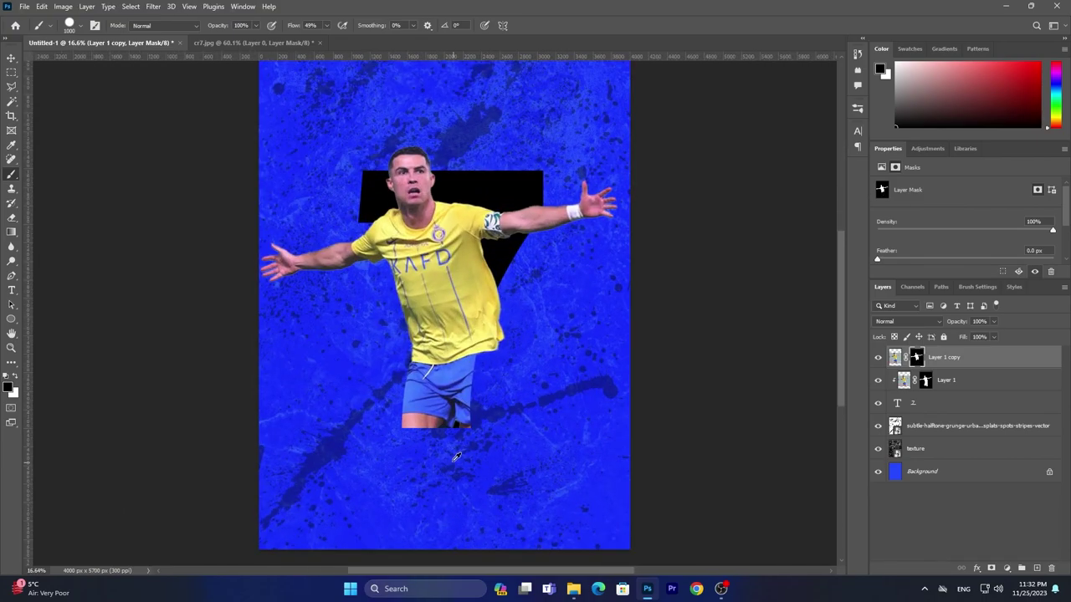
# Move the player copy 136 px to the left
pyautogui.scroll(-2, 329, 297)
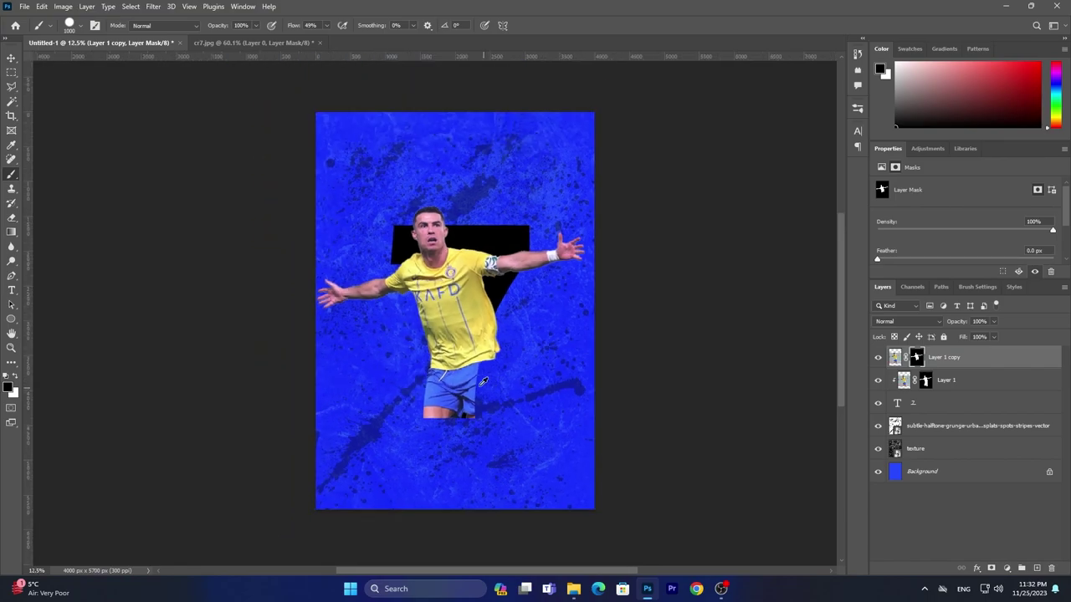
pyautogui.scroll(2, 330, 298)
pyautogui.hotkey('ctrl', 't')
pyautogui.moveTo(472, 305); pyautogui.dragTo(465, 309)
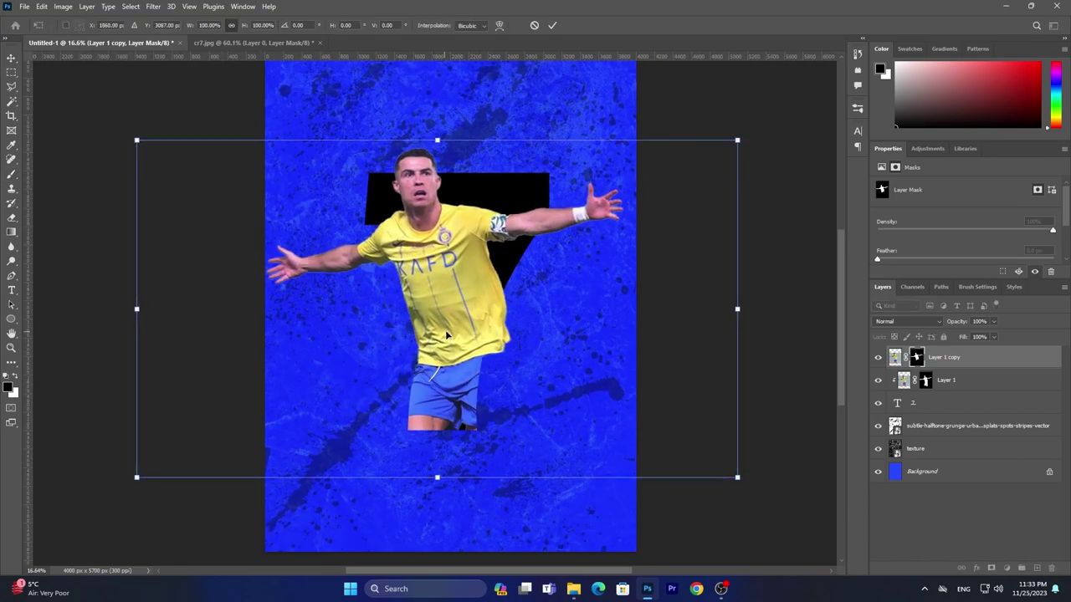
pyautogui.press('Return')
pyautogui.press('b')
# Shrink both player layers to about 87% and raise them slightly over the 7
pyautogui.hotkey('ctrl', 't')
pyautogui.moveTo(467, 309)
pyautogui.mouseDown()
pyautogui.moveTo(443, 312)
pyautogui.moveTo(479, 309)
pyautogui.moveTo(441, 301)
pyautogui.moveTo(463, 314)
pyautogui.moveTo(463, 294)
pyautogui.mouseUp()
pyautogui.moveTo(734, 131); pyautogui.dragTo(695, 148)
pyautogui.moveTo(536, 248); pyautogui.dragTo(536, 235)
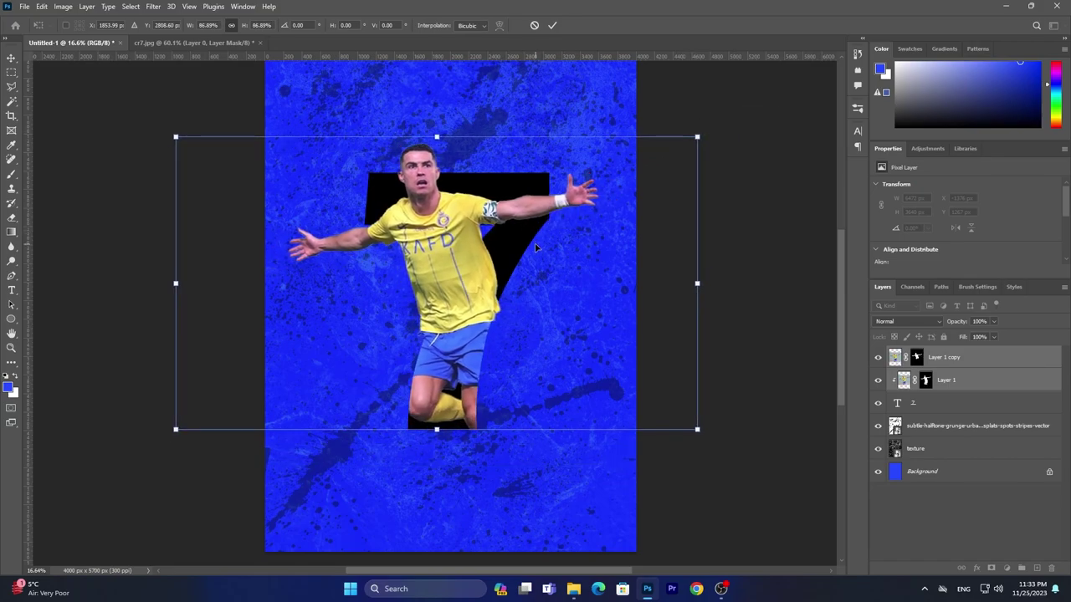
pyautogui.press('Return')
# Target the player copy's mask with black-and-white colours and a 200 px brush
pyautogui.press('b')
pyautogui.click(915, 358)
pyautogui.press('d')
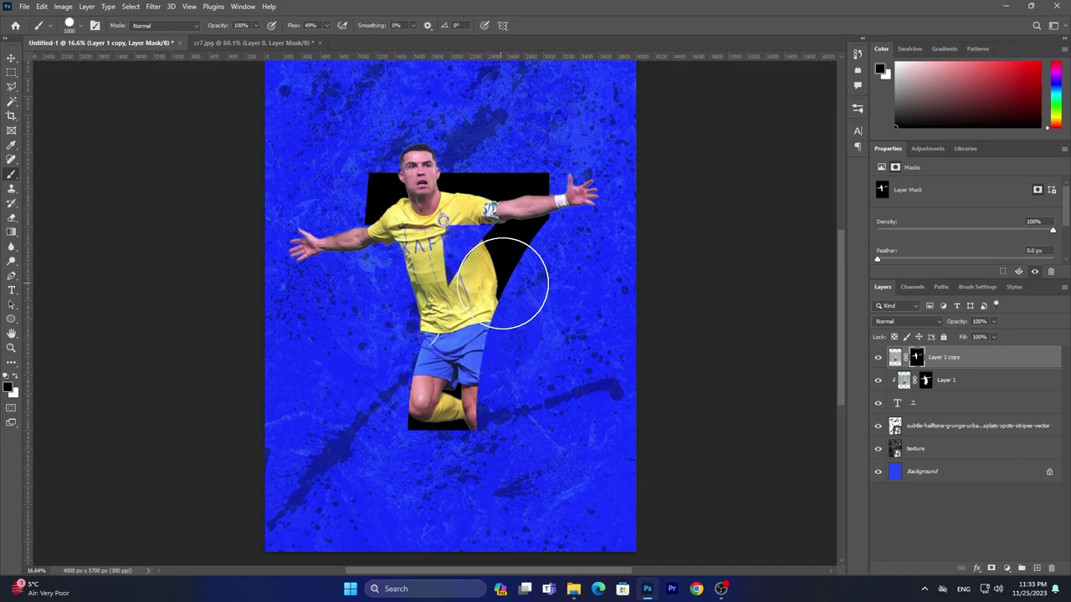
pyautogui.press('[')
pyautogui.press('[')
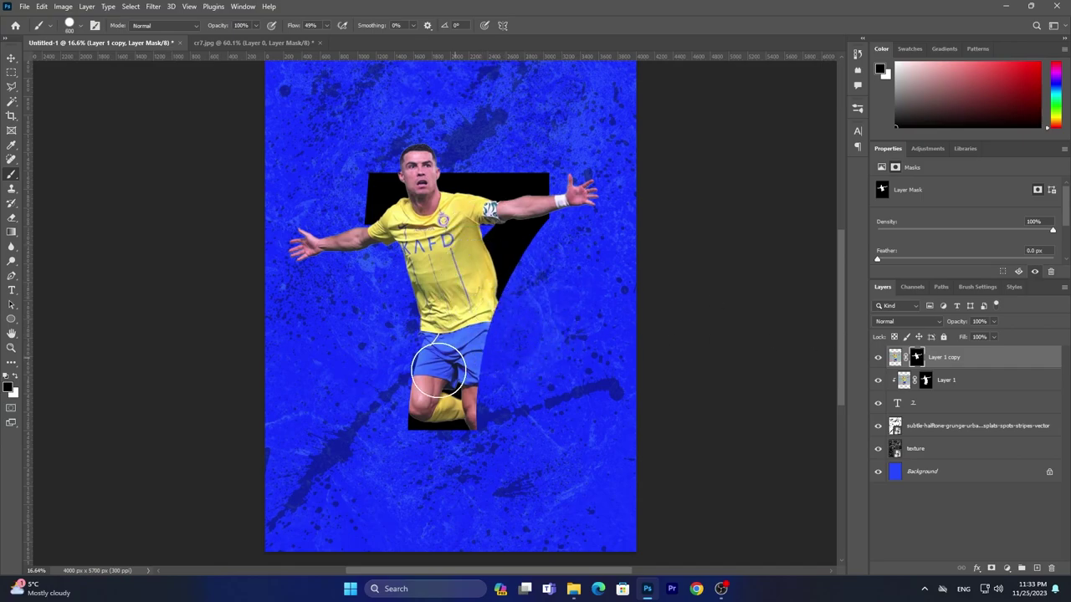
pyautogui.scroll(1, 384, 334)
pyautogui.scroll(2, 393, 330)
pyautogui.press('[')
pyautogui.press('[')
pyautogui.press('[')
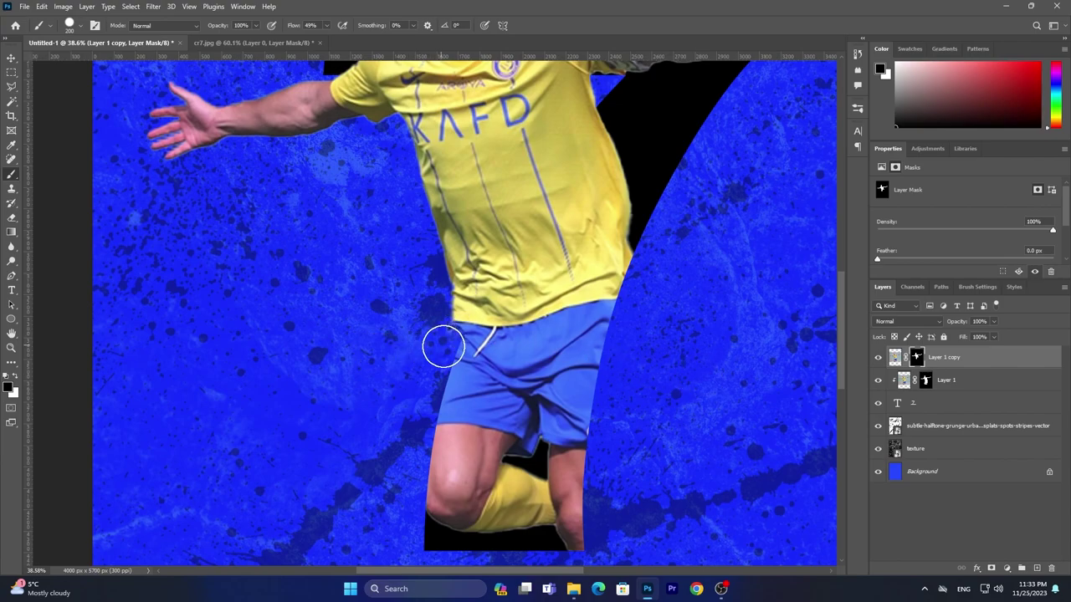
pyautogui.scroll(-3, 556, 366)
pyautogui.scroll(-2, 674, 360)
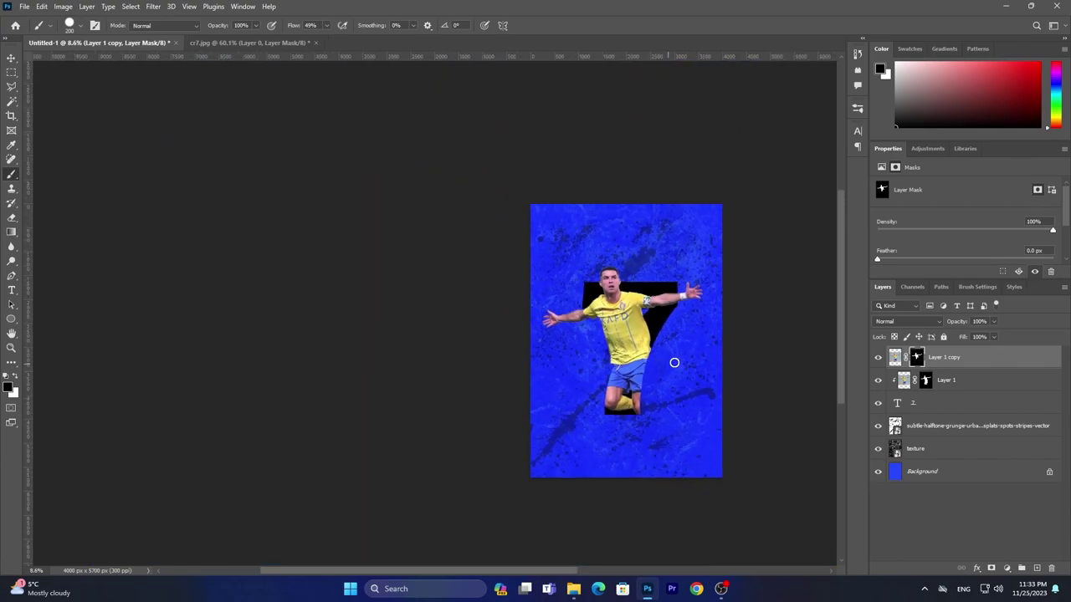
pyautogui.scroll(2, 673, 355)
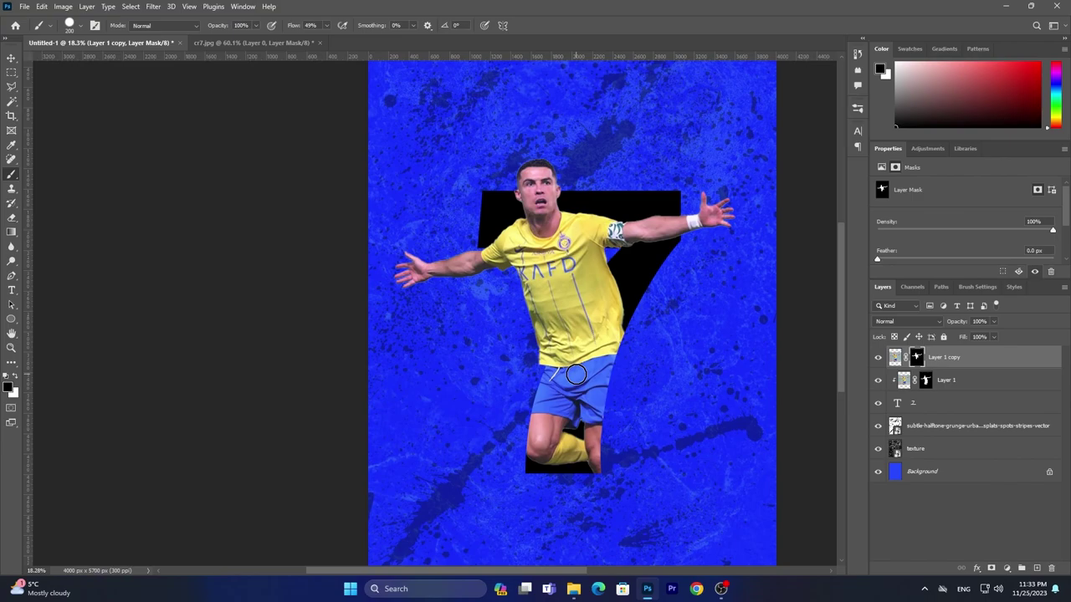
# Enlarge the 7 from its top-right corner and nudge it slightly down and right
pyautogui.click(974, 408)
pyautogui.hotkey('ctrl', 't')
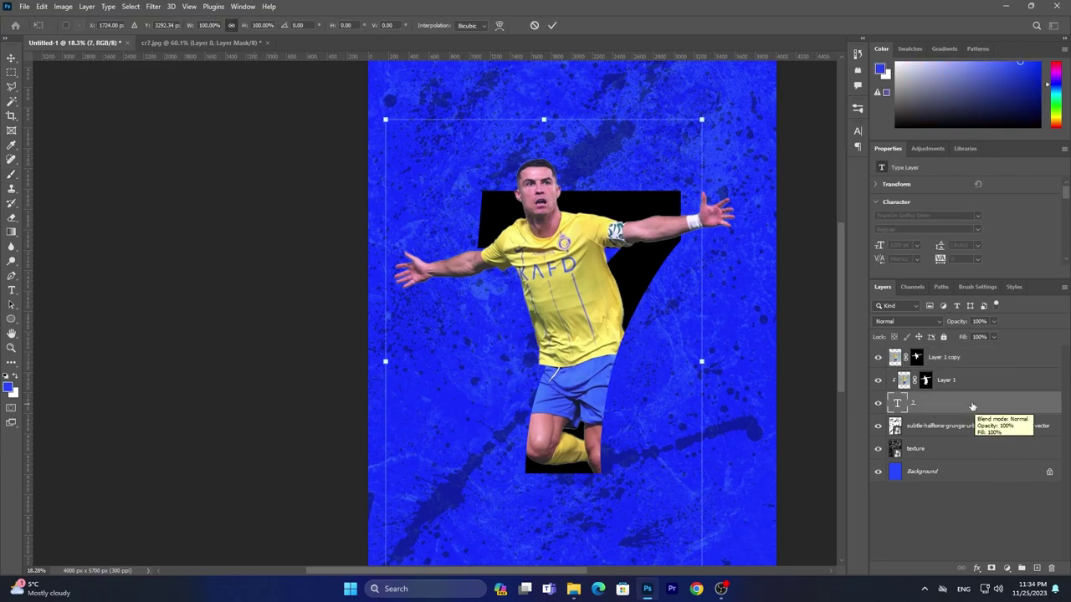
pyautogui.moveTo(701, 119); pyautogui.dragTo(713, 105)
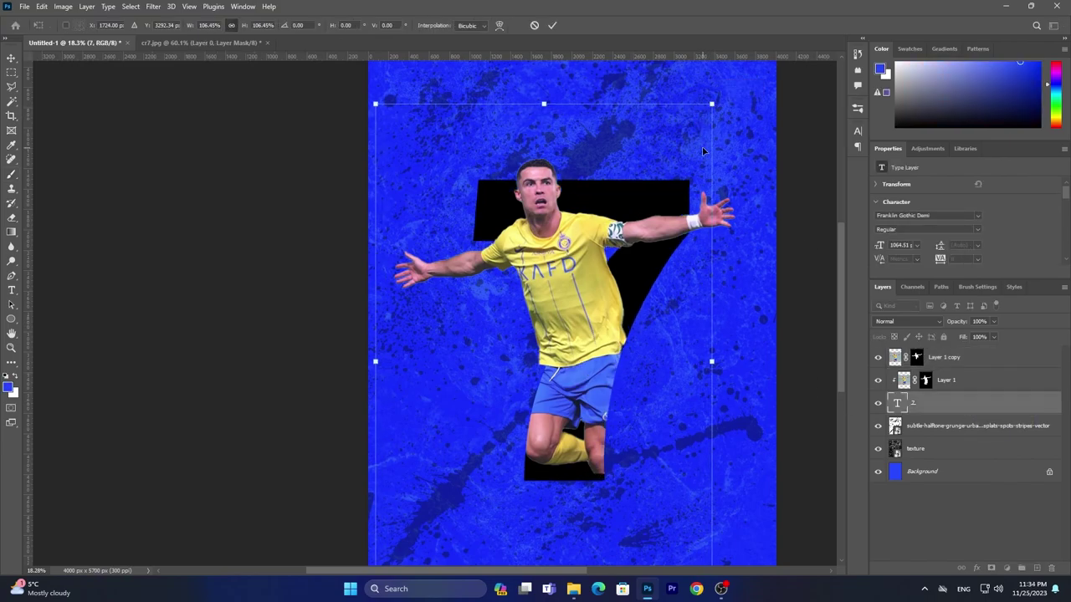
pyautogui.press('Return')
pyautogui.press('b')
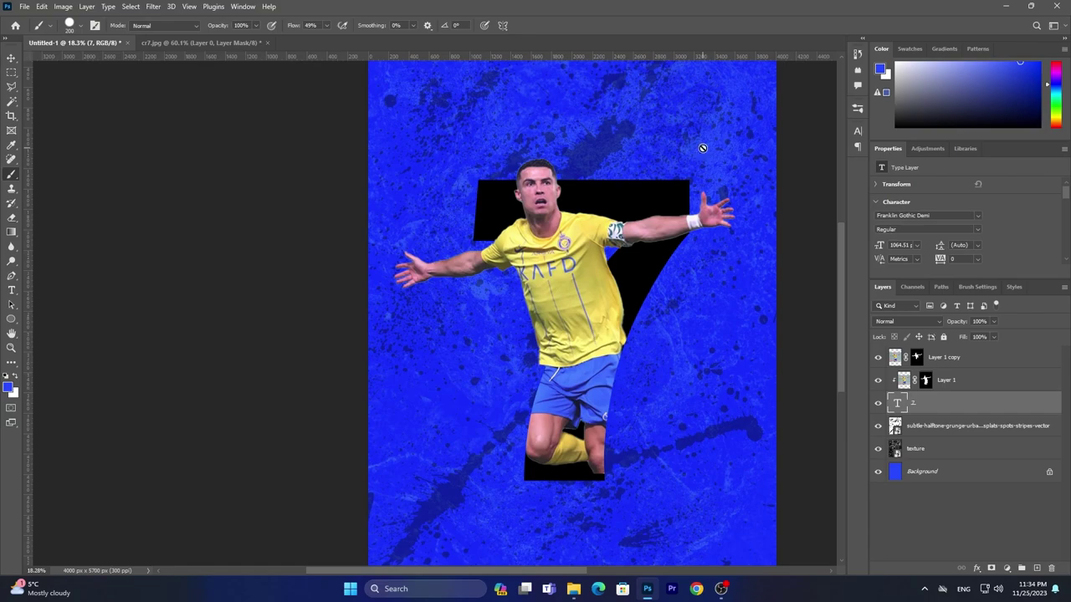
pyautogui.click(11, 55)
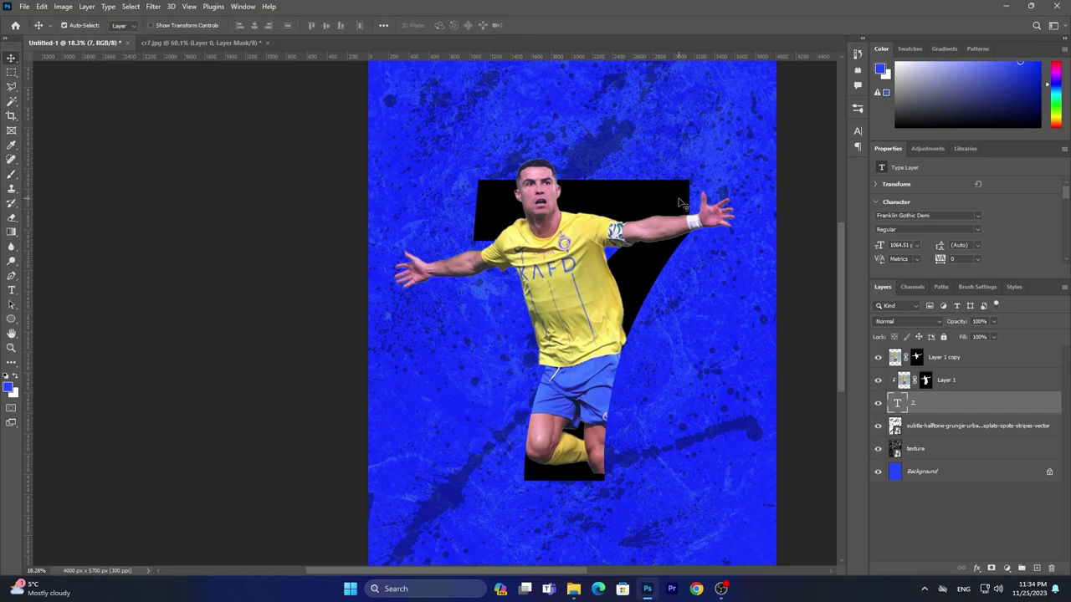
pyautogui.hotkey('shift', 'Up')
pyautogui.hotkey('shift', 'Down')
pyautogui.hotkey('shift', 'Down')
pyautogui.hotkey('shift', 'Down')
pyautogui.hotkey('shift', 'Down')
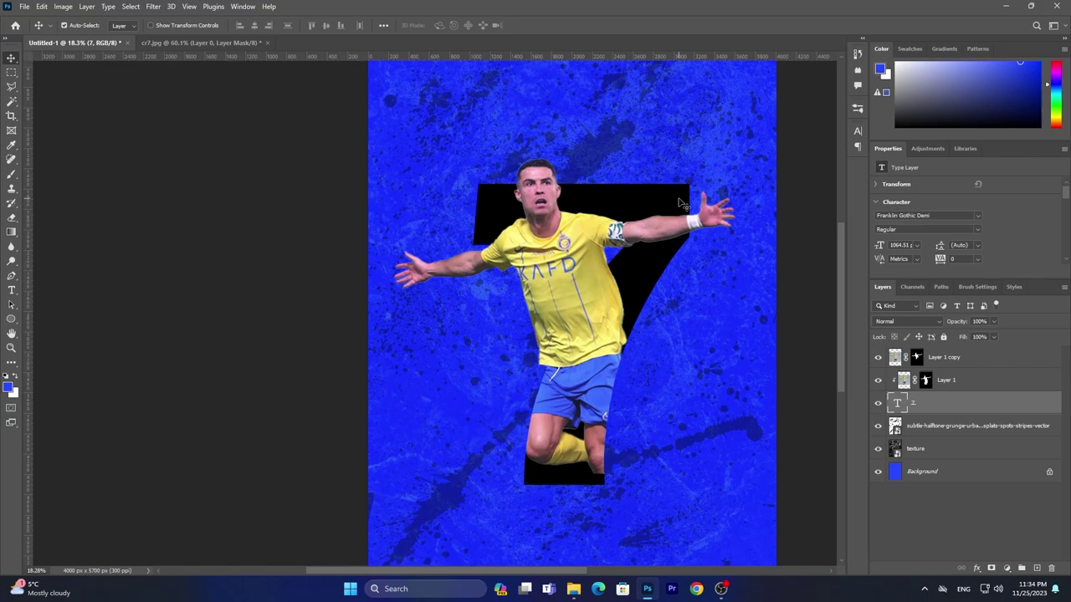
pyautogui.hotkey('shift', 'Right')
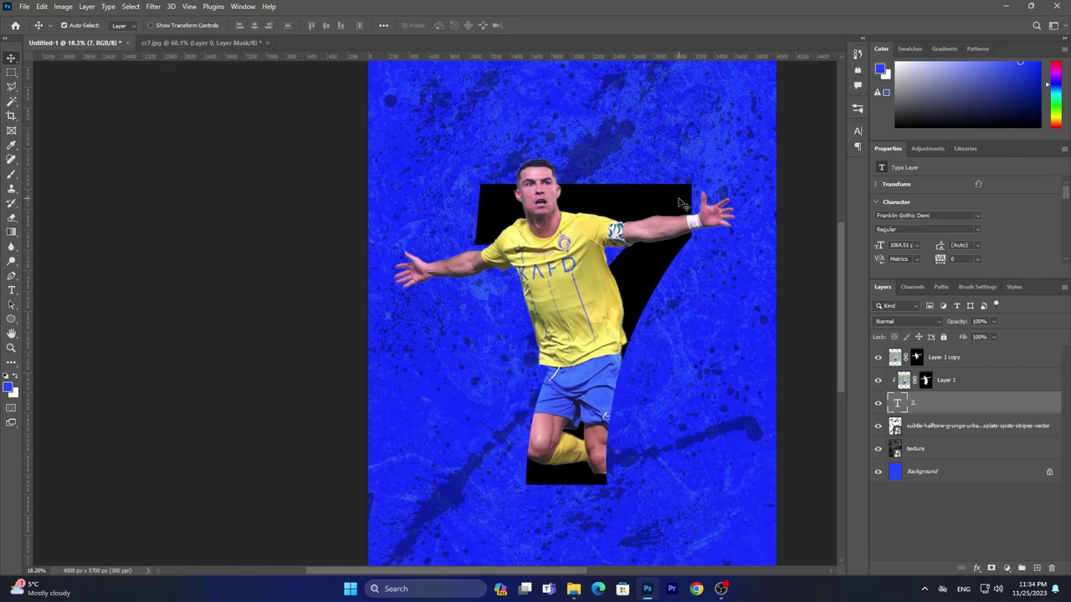
pyautogui.scroll(-1, 682, 204)
pyautogui.scroll(-2, 676, 256)
pyautogui.scroll(2, 677, 256)
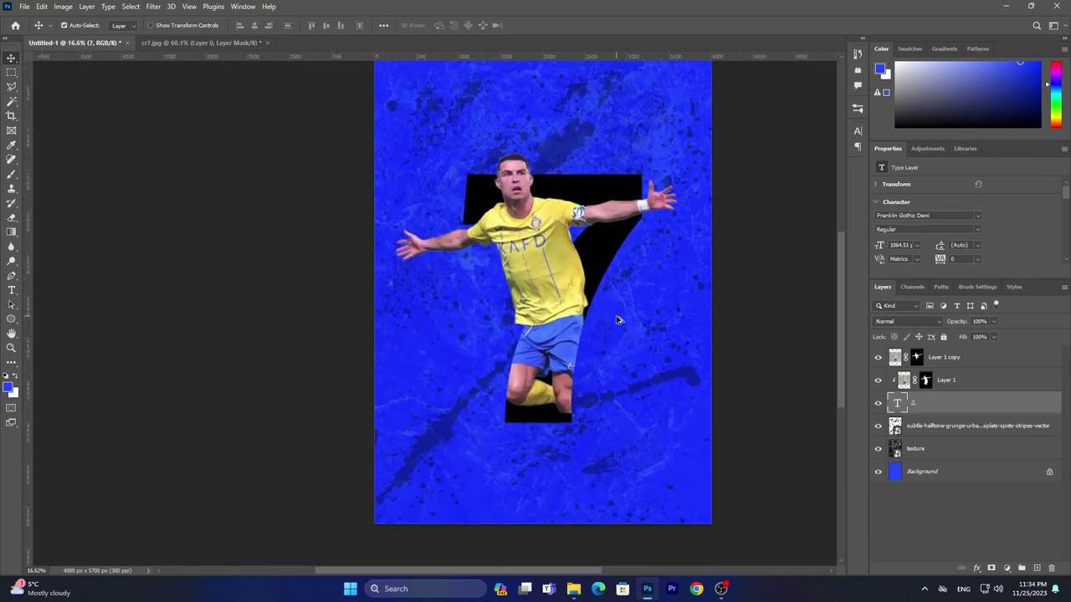
pyautogui.scroll(1, 616, 318)
# Nudge the rear player copy down and shift both player layers slightly on the canvas
pyautogui.click(973, 362)
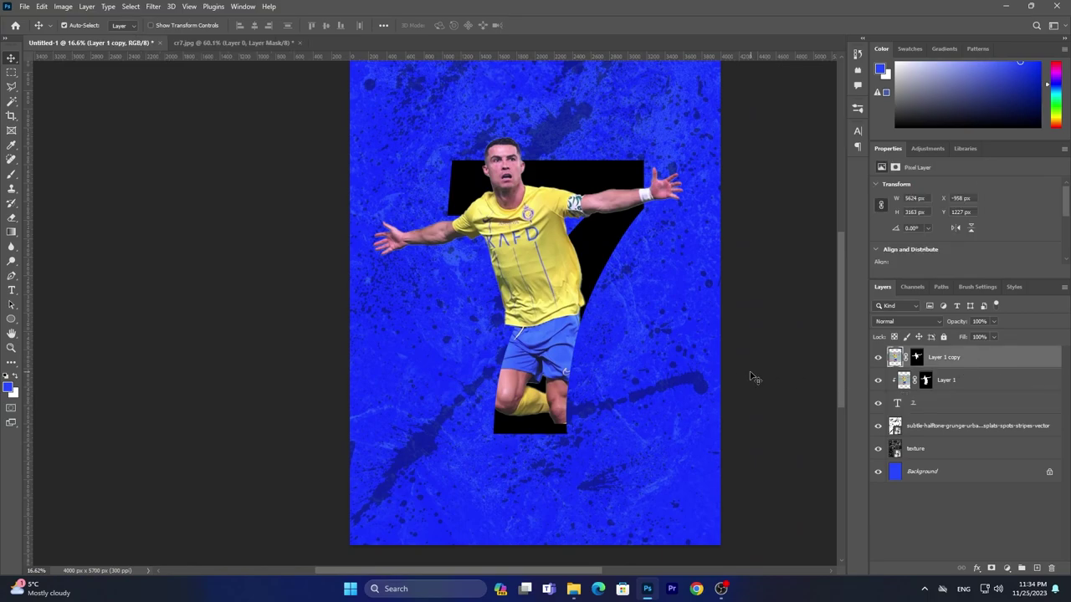
pyautogui.click(562, 400)
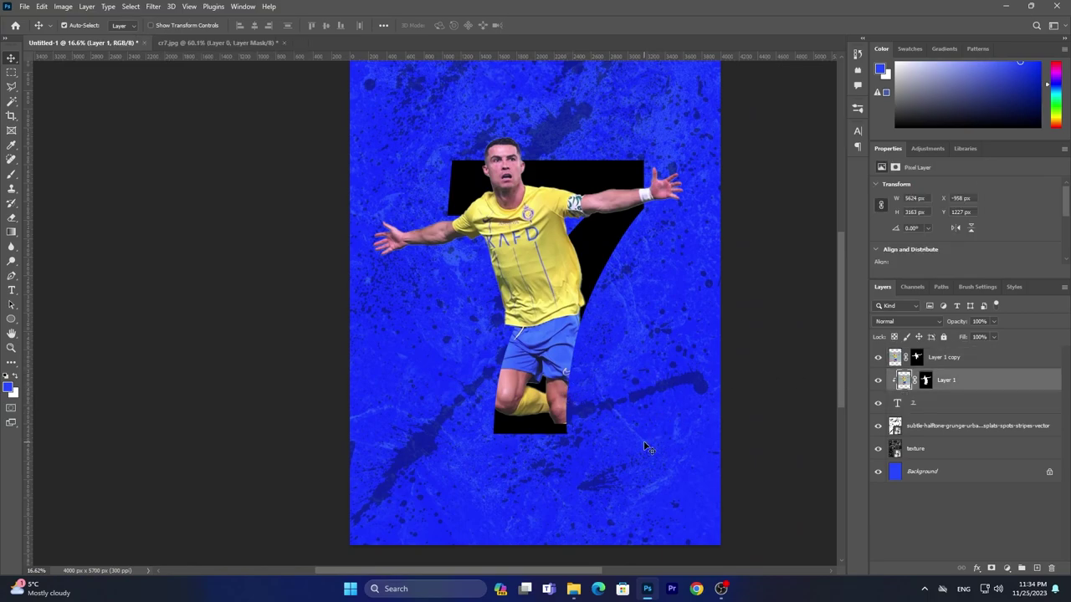
pyautogui.hotkey('shift', 'Down')
pyautogui.hotkey('shift', 'Down')
pyautogui.hotkey('shift', 'Down')
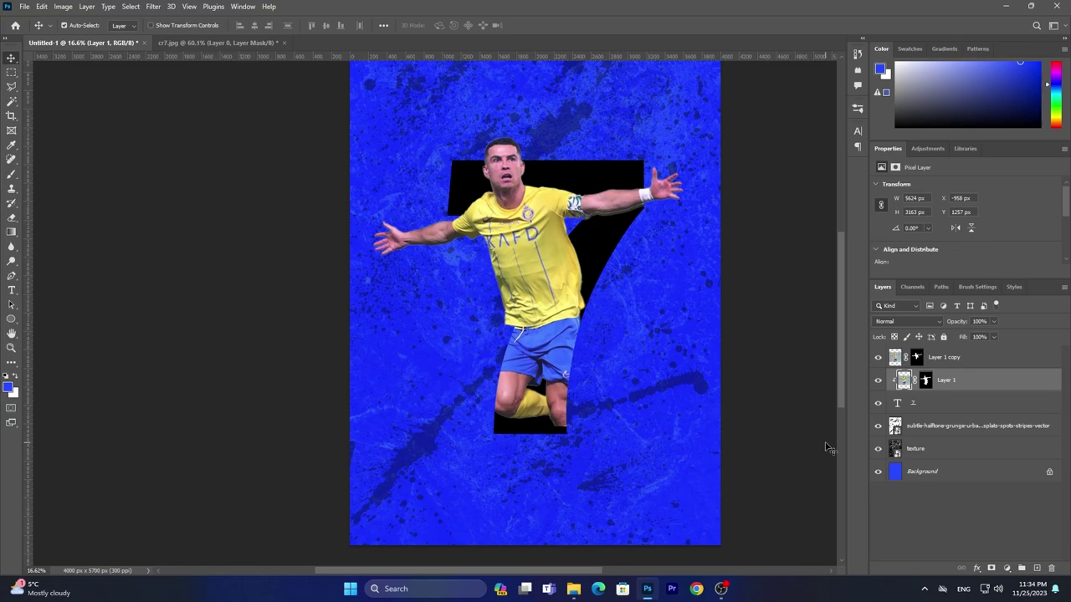
pyautogui.hotkey('shift', 'Down')
pyautogui.hotkey('shift', 'Down')
pyautogui.hotkey('shift', 'Down')
pyautogui.keyDown('shift'); pyautogui.click(943, 357); pyautogui.keyUp('shift')
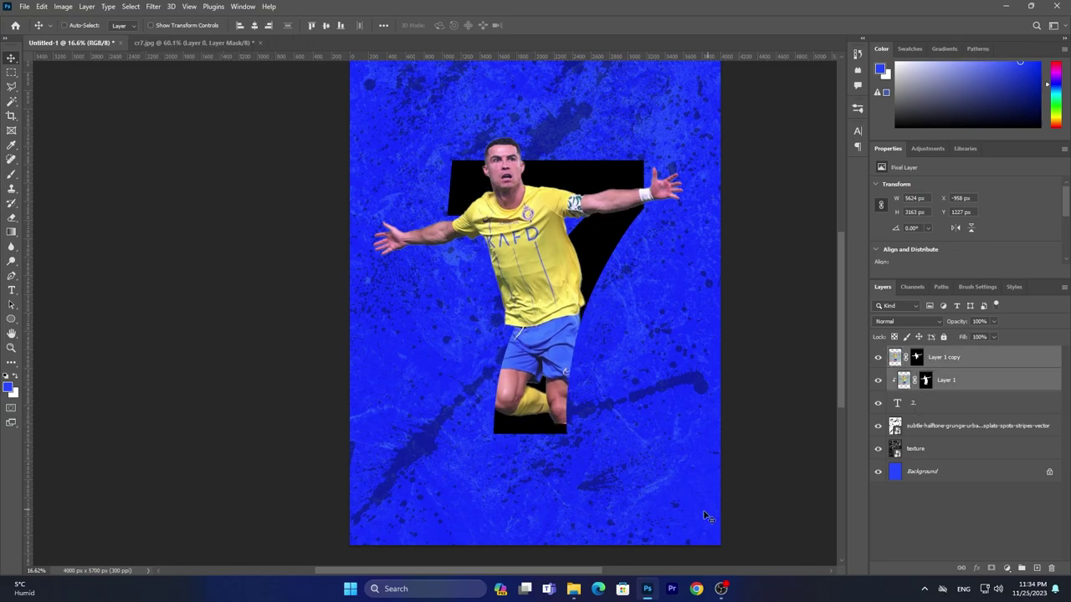
pyautogui.moveTo(705, 509); pyautogui.dragTo(705, 516)
# Shift the rear player copy lower behind the front, then fine-tune the front copy's height
pyautogui.click(945, 379)
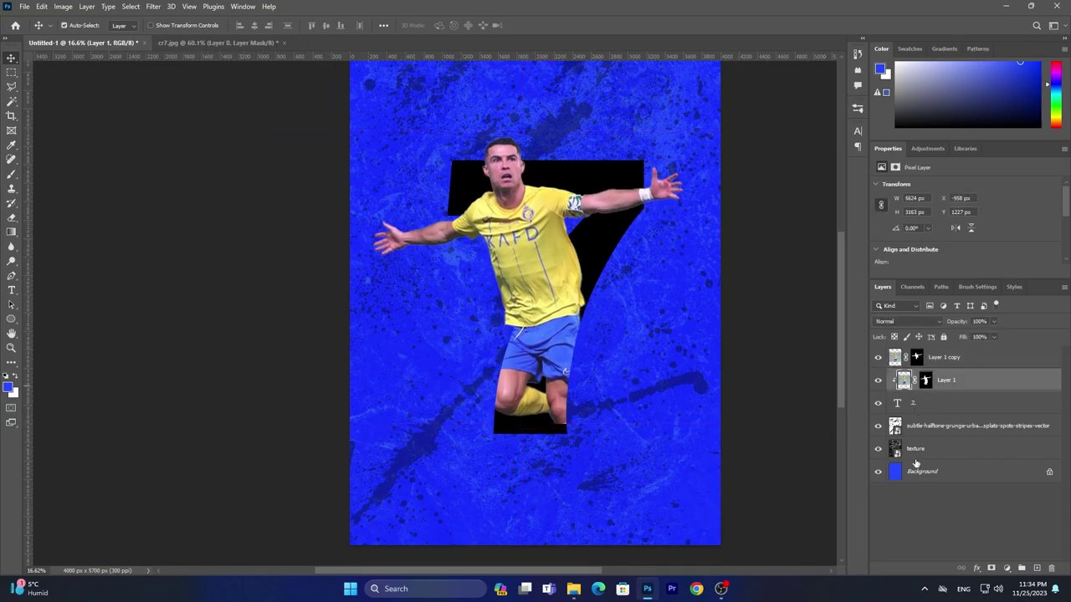
pyautogui.hotkey('shift', 'Up')
pyautogui.hotkey('shift', 'Up')
pyautogui.hotkey('shift', 'Up')
pyautogui.hotkey('shift', 'Down')
pyautogui.hotkey('shift', 'Down')
pyautogui.hotkey('shift', 'Down')
pyautogui.hotkey('shift', 'Down')
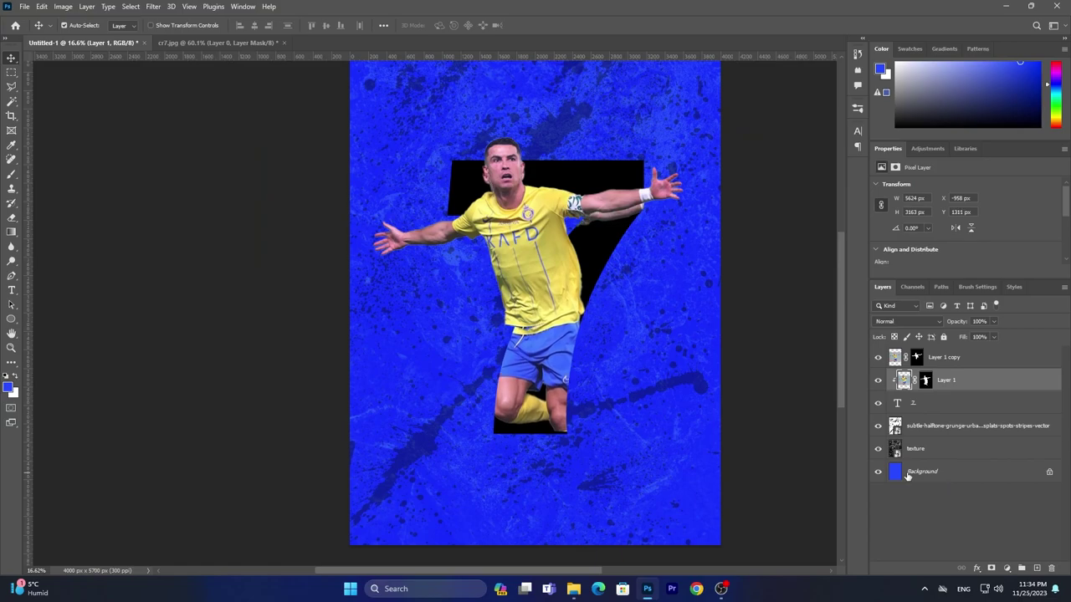
pyautogui.hotkey('shift', 'Down')
pyautogui.hotkey('shift', 'Down')
pyautogui.hotkey('shift', 'Down')
pyautogui.hotkey('shift', 'Down')
pyautogui.click(945, 357)
pyautogui.hotkey('shift', 'Down')
pyautogui.hotkey('shift', 'Down')
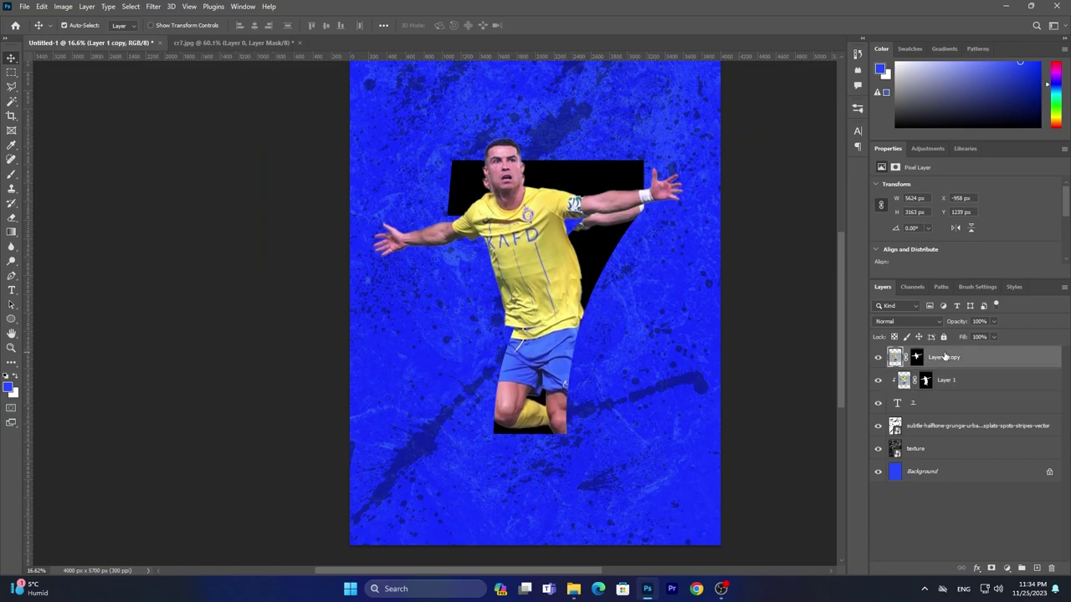
pyautogui.hotkey('shift', 'Down')
pyautogui.hotkey('shift', 'Down')
pyautogui.hotkey('shift', 'Down')
pyautogui.hotkey('shift', 'Down')
pyautogui.hotkey('shift', 'Down')
pyautogui.hotkey('shift', 'Down')
pyautogui.hotkey('shift', 'Down')
pyautogui.hotkey('shift', 'Down')
pyautogui.hotkey('shift', 'Down')
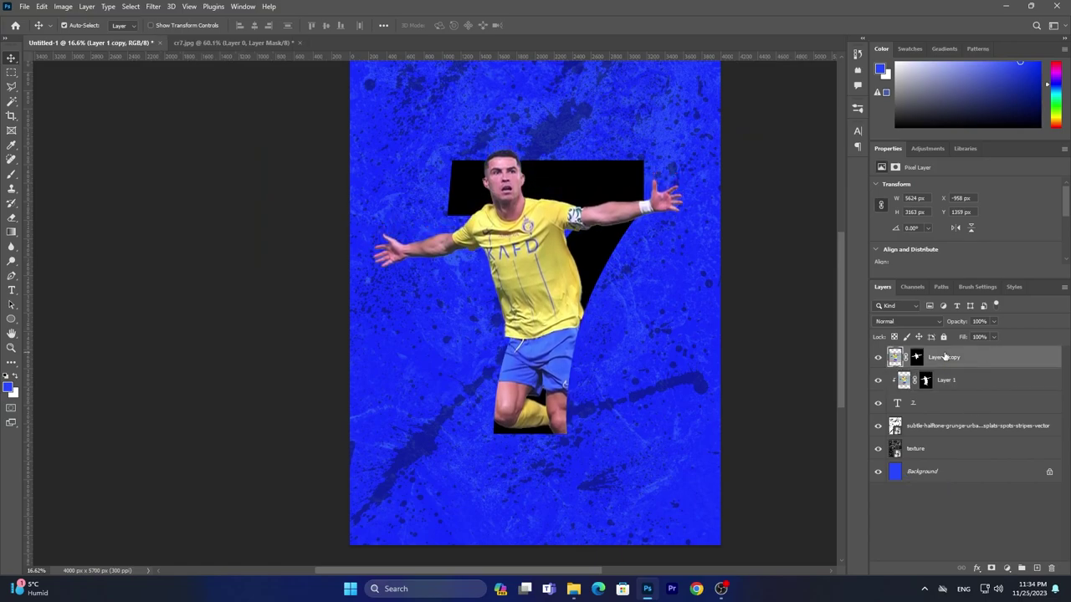
pyautogui.hotkey('shift', 'Down')
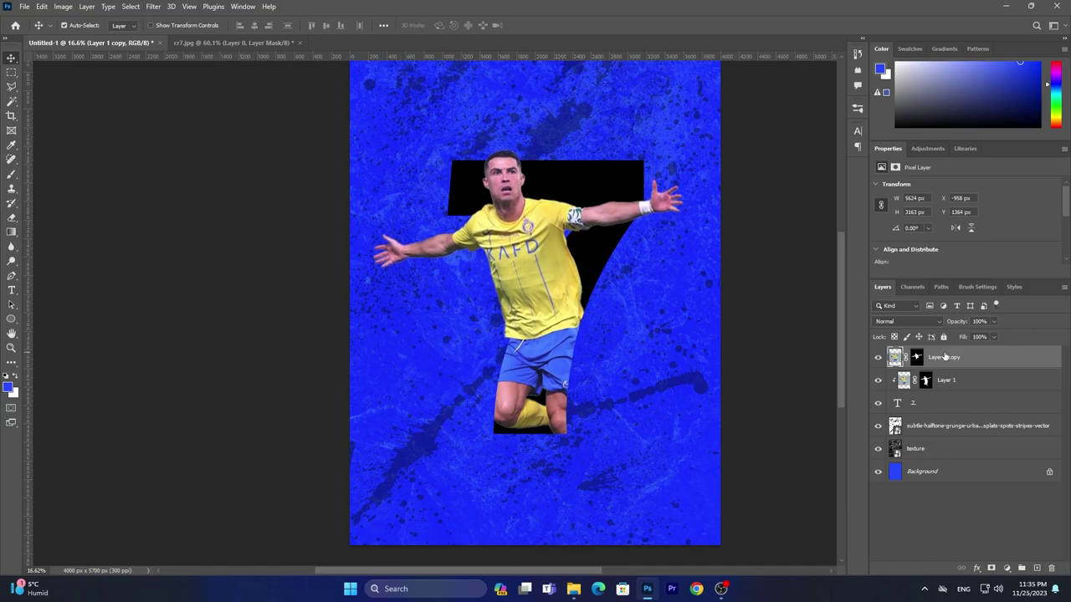
pyautogui.hotkey('shift', 'Up')
pyautogui.scroll(-2, 676, 331)
pyautogui.scroll(1, 676, 331)
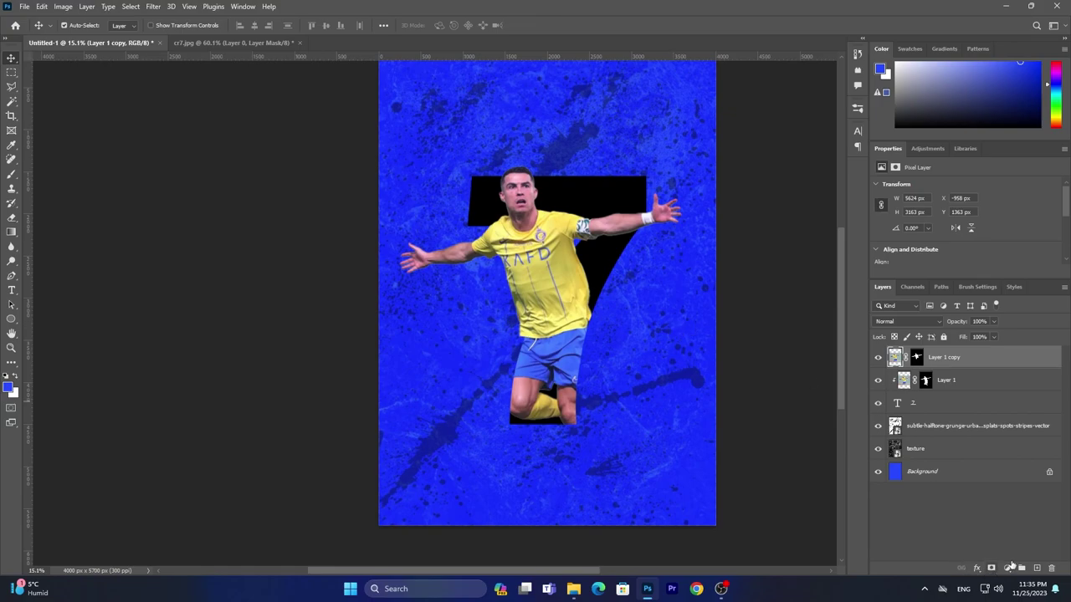
# Add an empty layer and convert Layer 1 copy to a smart object, briefly previewing Camera Raw
pyautogui.click(1037, 568)
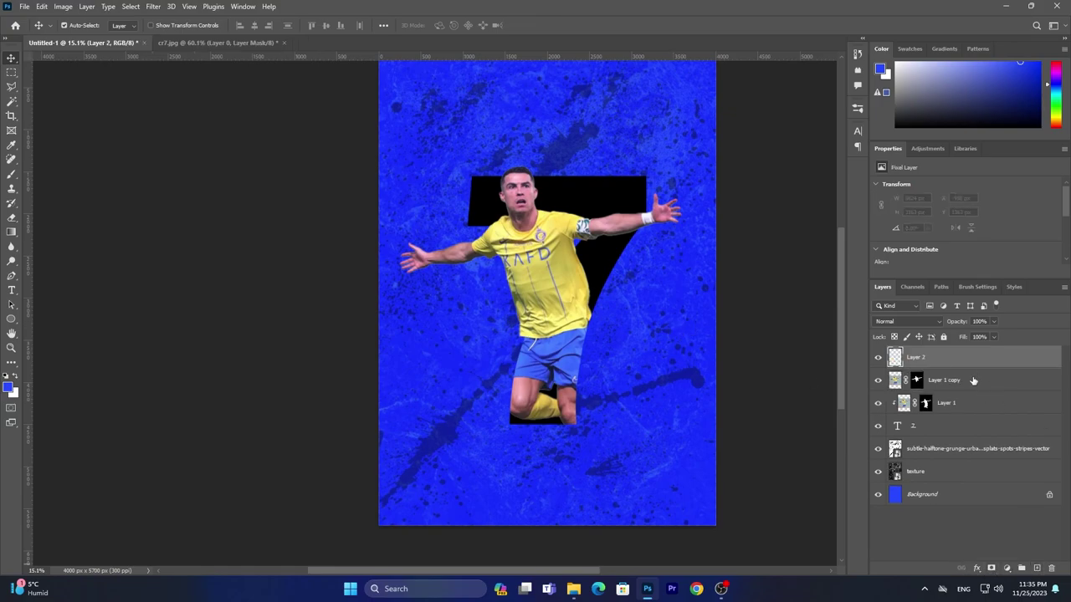
pyautogui.rightClick(972, 381)
pyautogui.click(920, 289)
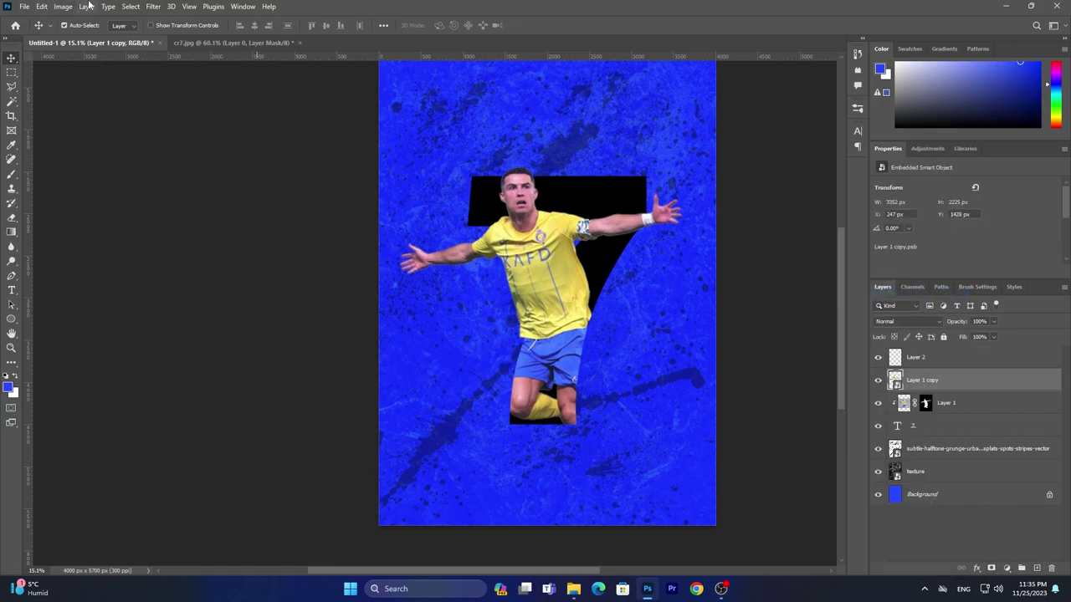
pyautogui.click(153, 6)
pyautogui.click(191, 89)
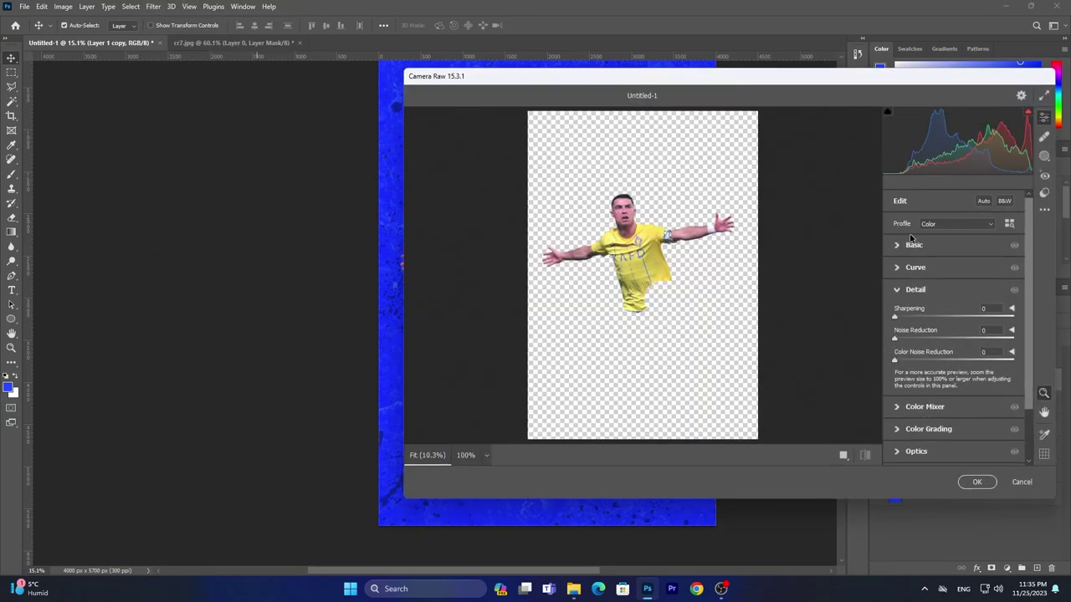
pyautogui.click(1021, 481)
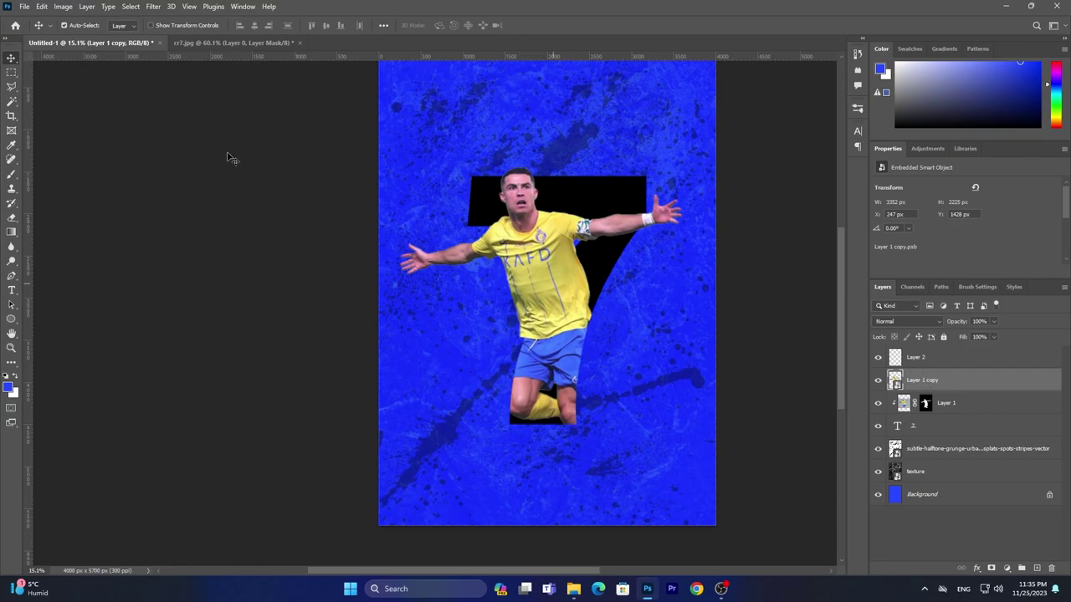
# Try clipping Layer 1 copy into the 7 (undone), then add a layer mask to it
pyautogui.rightClick(945, 406)
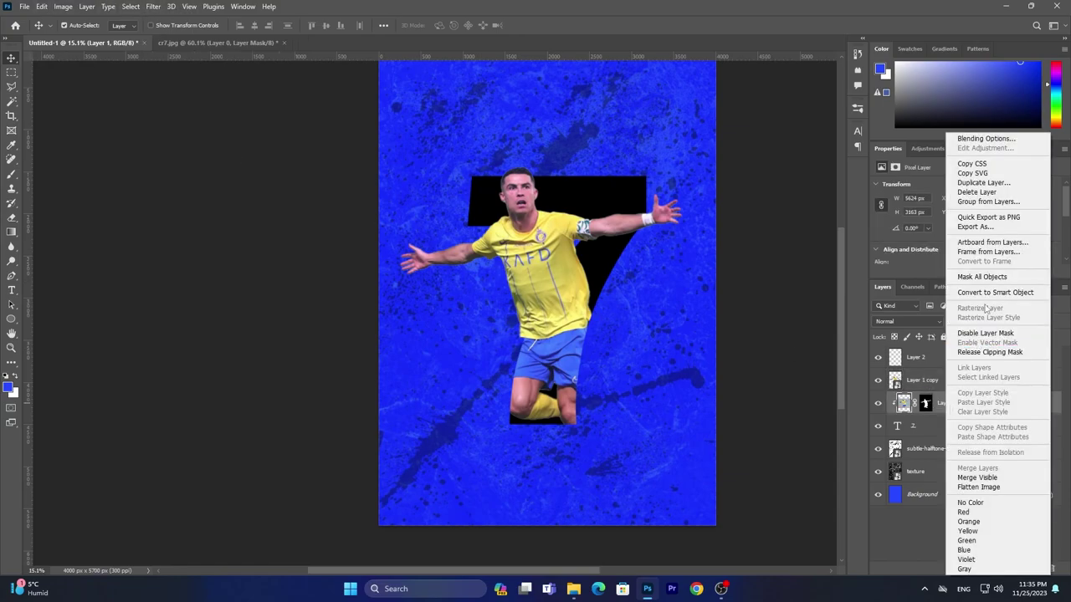
pyautogui.keyDown('ctrl'); pyautogui.click(924, 382); pyautogui.keyUp('ctrl')
pyautogui.rightClick(925, 382)
pyautogui.press('Escape')
pyautogui.rightClick(924, 382)
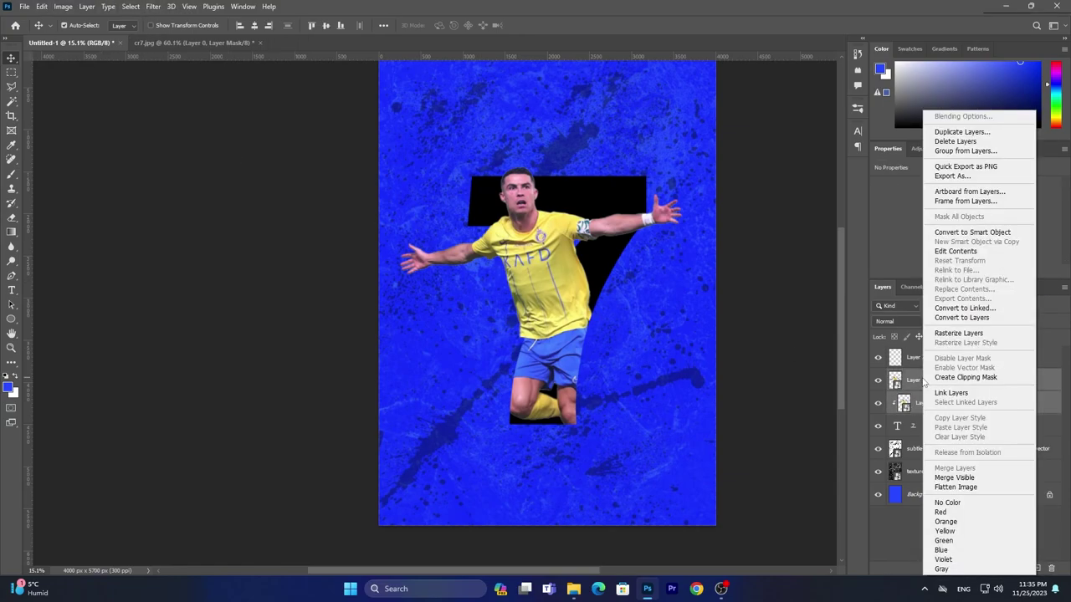
pyautogui.click(968, 382)
pyautogui.rightClick(968, 382)
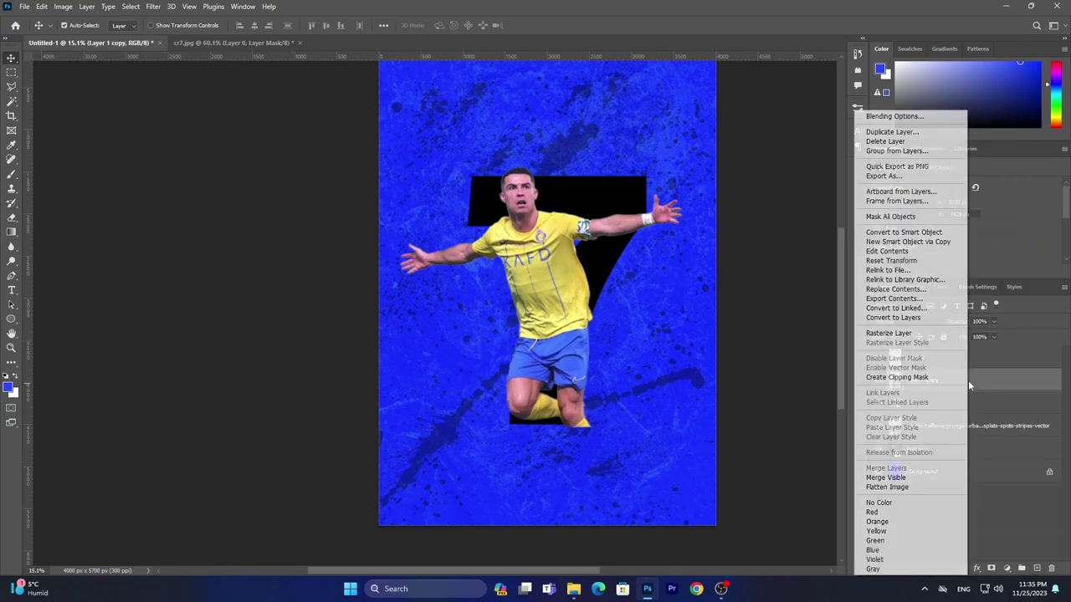
pyautogui.click(897, 377)
pyautogui.hotkey('ctrl', 'z')
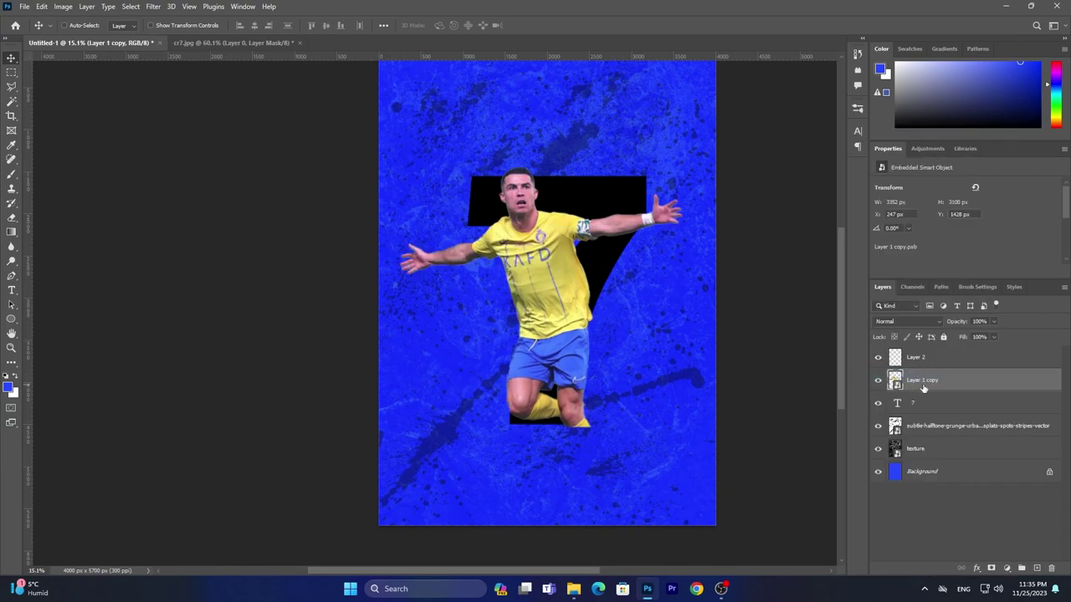
pyautogui.click(992, 568)
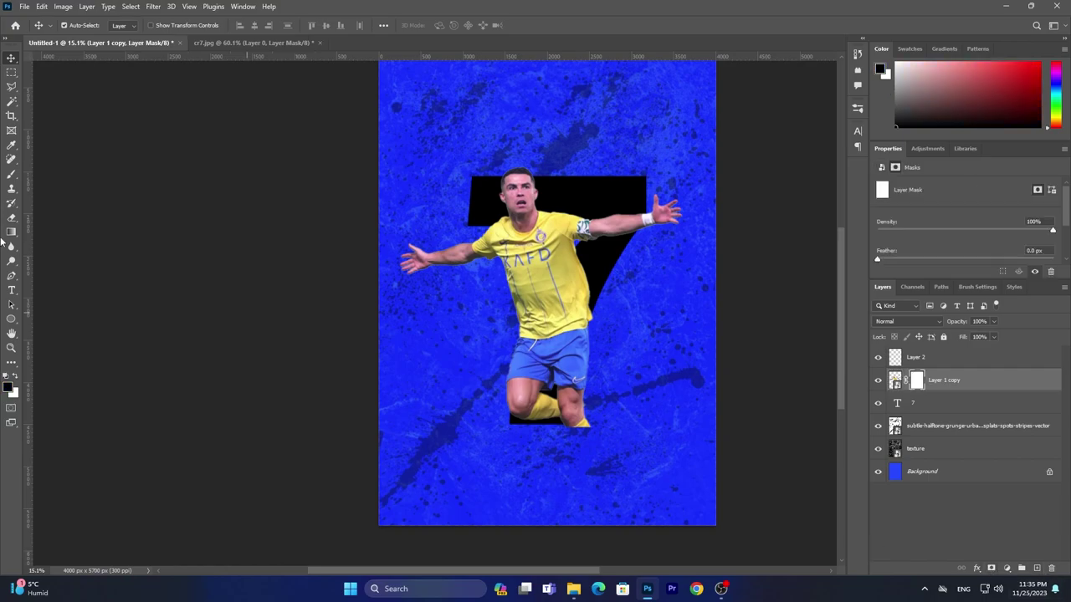
pyautogui.click(11, 175)
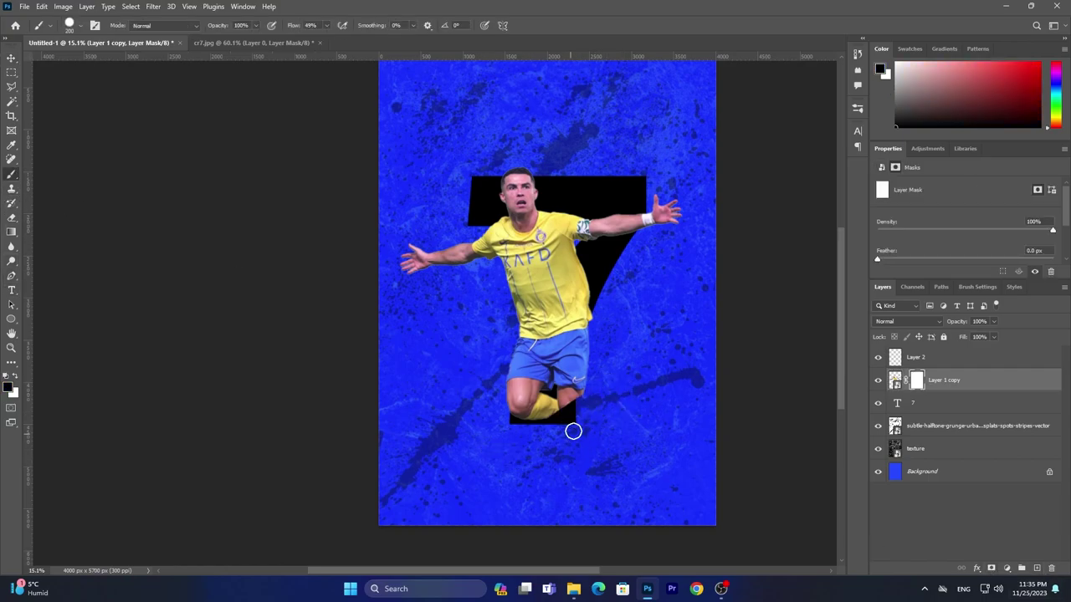
# Convert Layer 1 copy to a smart object again, ready for a filter
pyautogui.rightClick(962, 379)
pyautogui.click(994, 293)
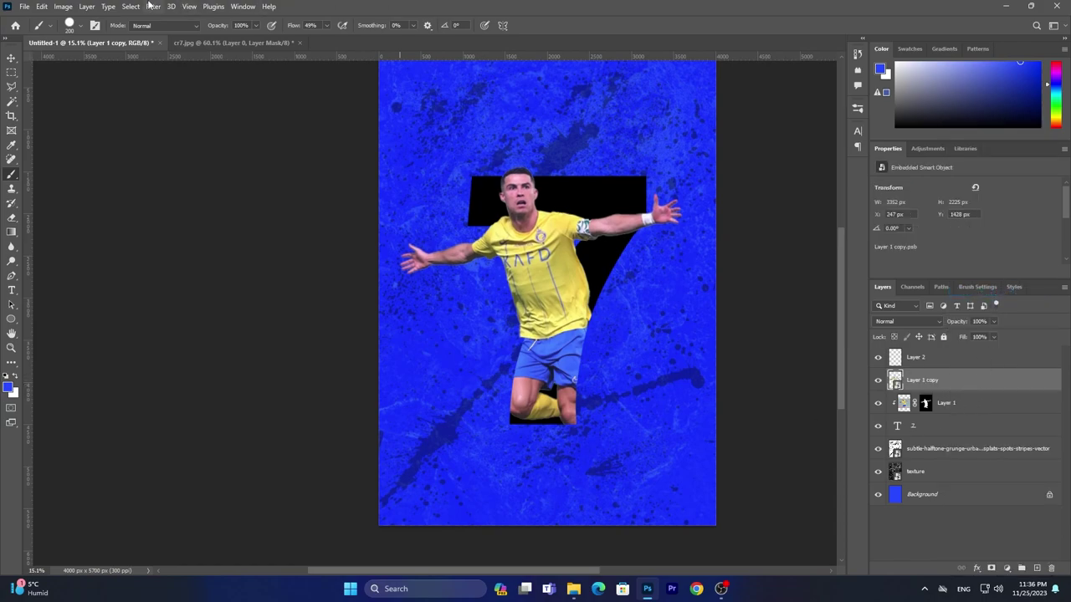
pyautogui.click(152, 6)
# Launch Camera Raw on Layer 1 copy: warm white balance, lower exposure, boost contrast, deepen shadows
pyautogui.click(180, 91)
pyautogui.moveTo(953, 245); pyautogui.dragTo(959, 246)
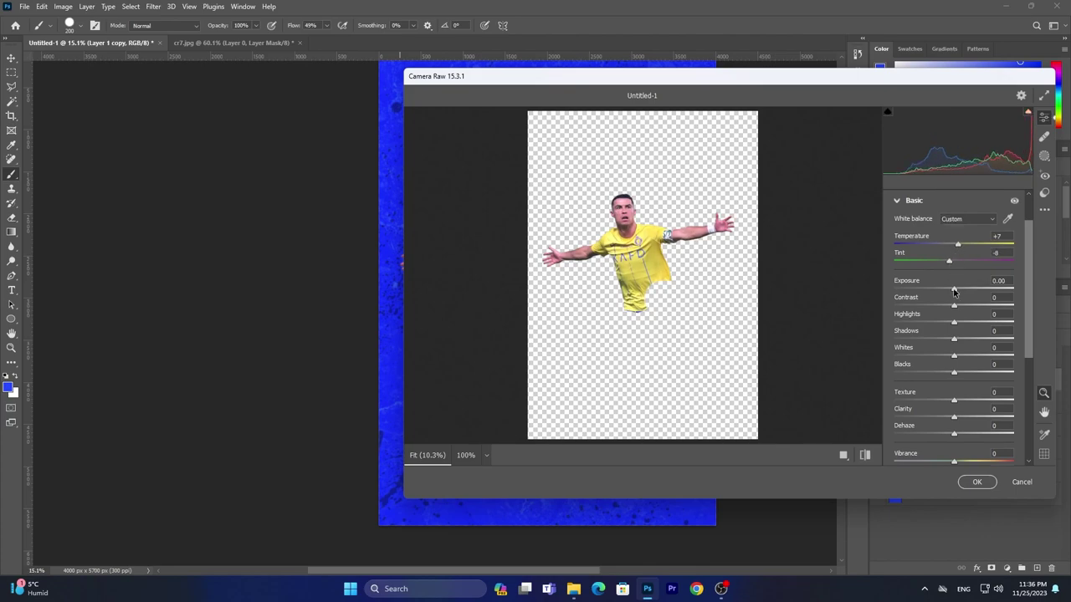
pyautogui.moveTo(955, 293); pyautogui.dragTo(953, 292)
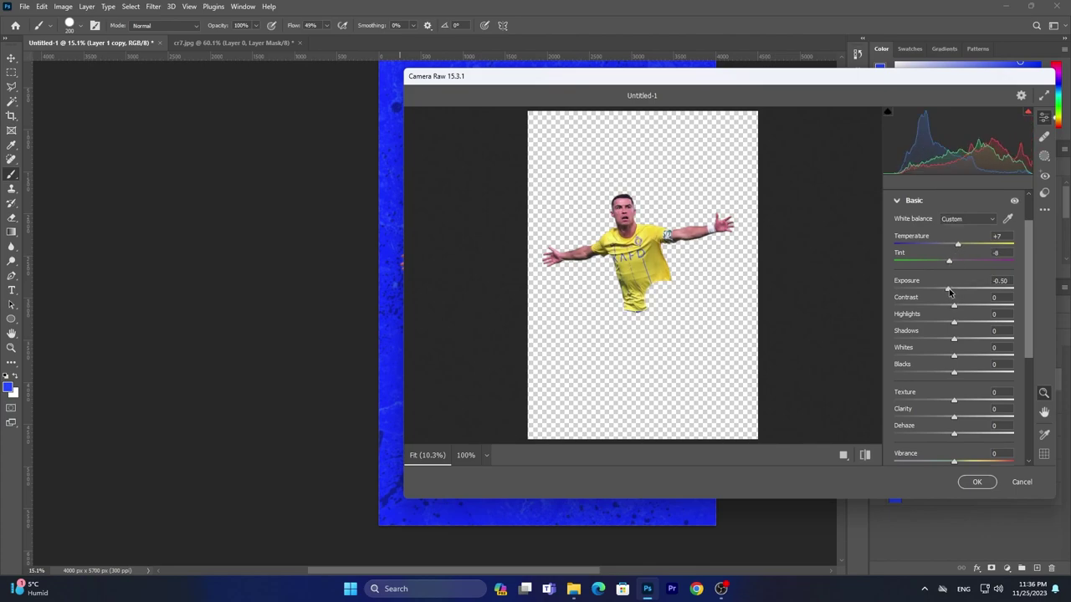
pyautogui.moveTo(955, 306); pyautogui.dragTo(975, 306)
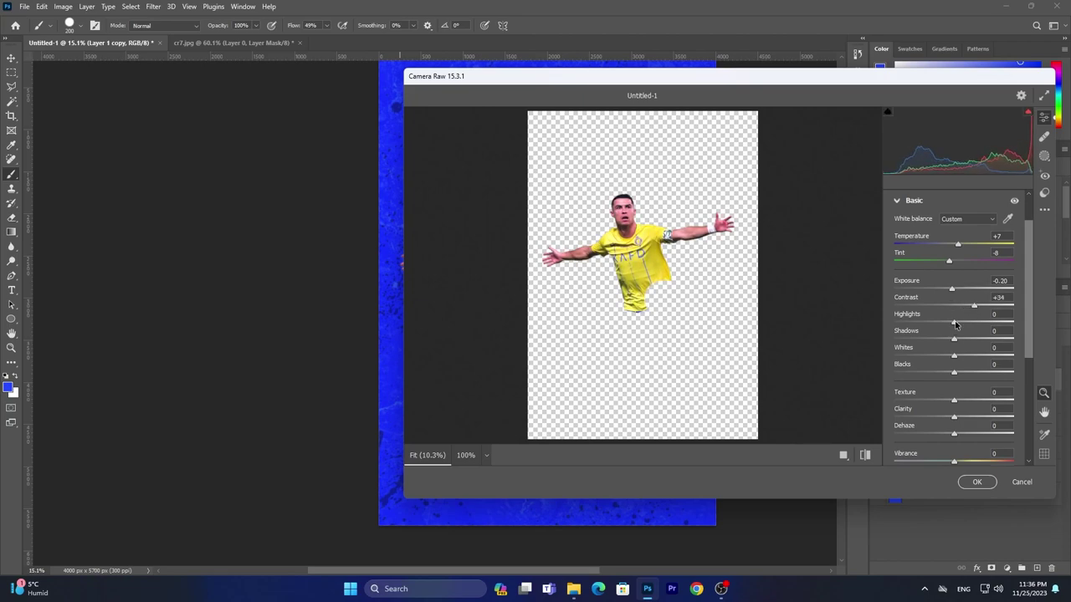
pyautogui.moveTo(953, 339)
pyautogui.mouseDown()
pyautogui.moveTo(943, 339)
pyautogui.moveTo(971, 358)
pyautogui.moveTo(946, 373)
pyautogui.mouseUp()
pyautogui.scroll(-2, 948, 372)
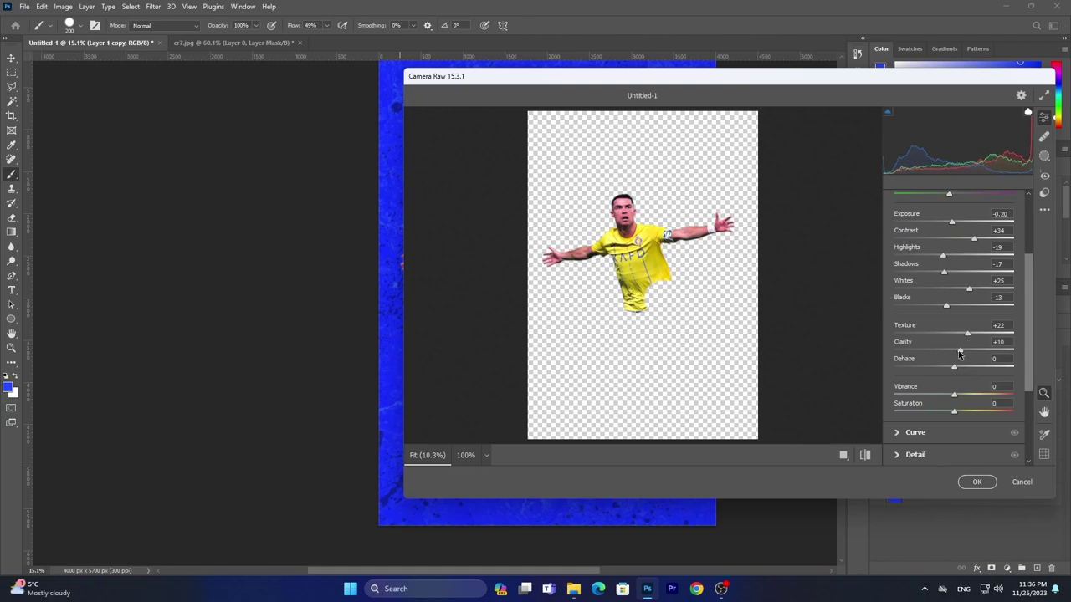
pyautogui.moveTo(955, 352); pyautogui.dragTo(948, 351)
pyautogui.scroll(-2, 950, 352)
# Add Vibrance +9, tone curve Highlights +14 / Shadows -21, Noise Reduction 2, and apply the filter
pyautogui.click(908, 365)
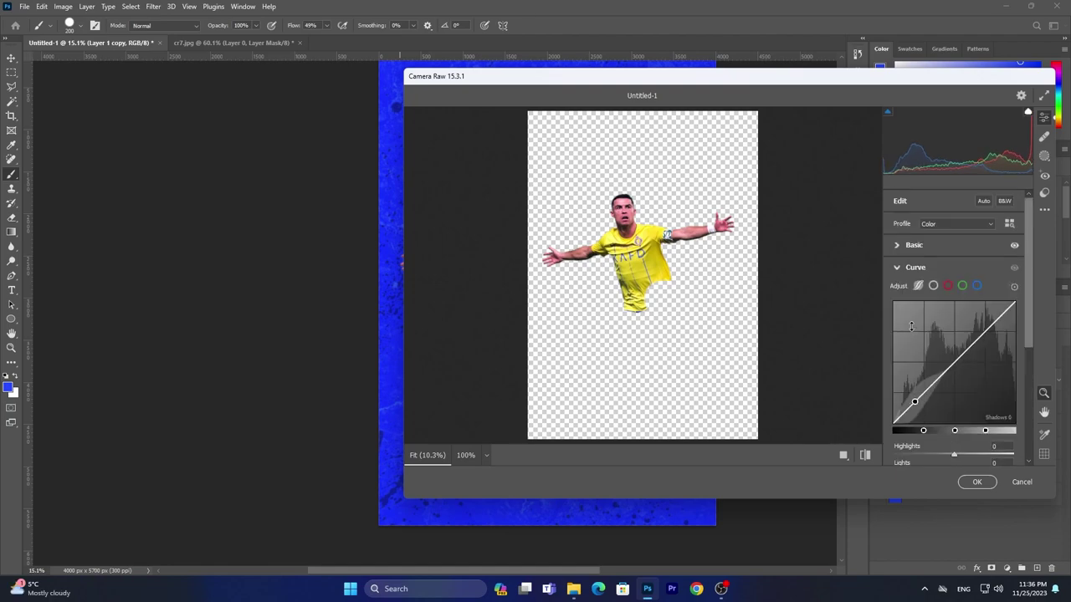
pyautogui.click(911, 222)
pyautogui.moveTo(953, 328)
pyautogui.mouseDown()
pyautogui.moveTo(968, 329)
pyautogui.moveTo(967, 351)
pyautogui.mouseUp()
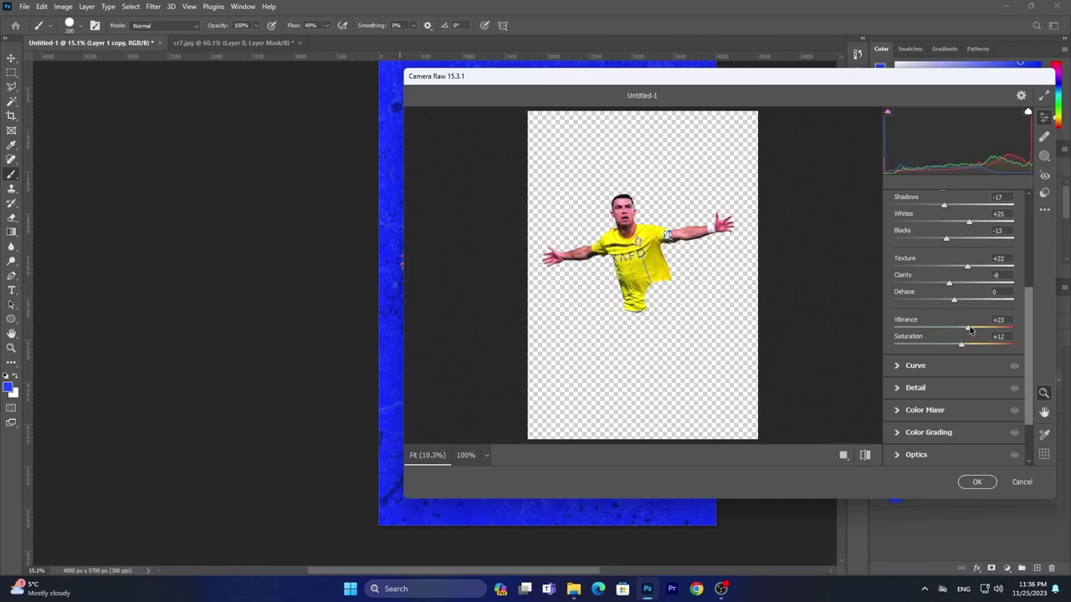
pyautogui.moveTo(963, 351)
pyautogui.mouseDown()
pyautogui.moveTo(987, 335)
pyautogui.moveTo(962, 333)
pyautogui.moveTo(962, 363)
pyautogui.mouseUp()
pyautogui.click(946, 368)
pyautogui.scroll(-1, 953, 335)
pyautogui.scroll(-2, 949, 372)
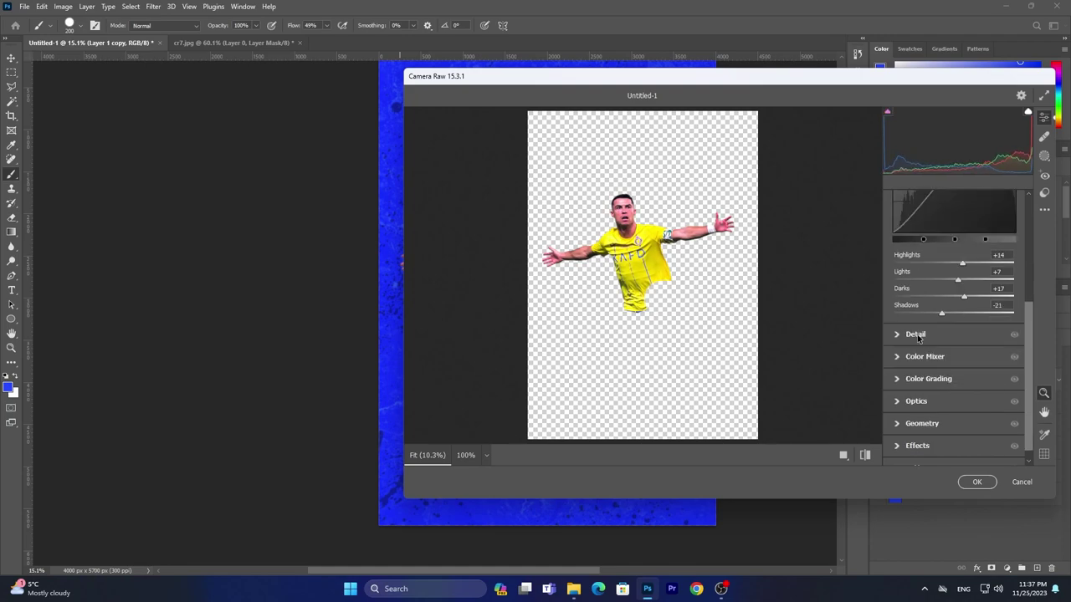
pyautogui.click(905, 337)
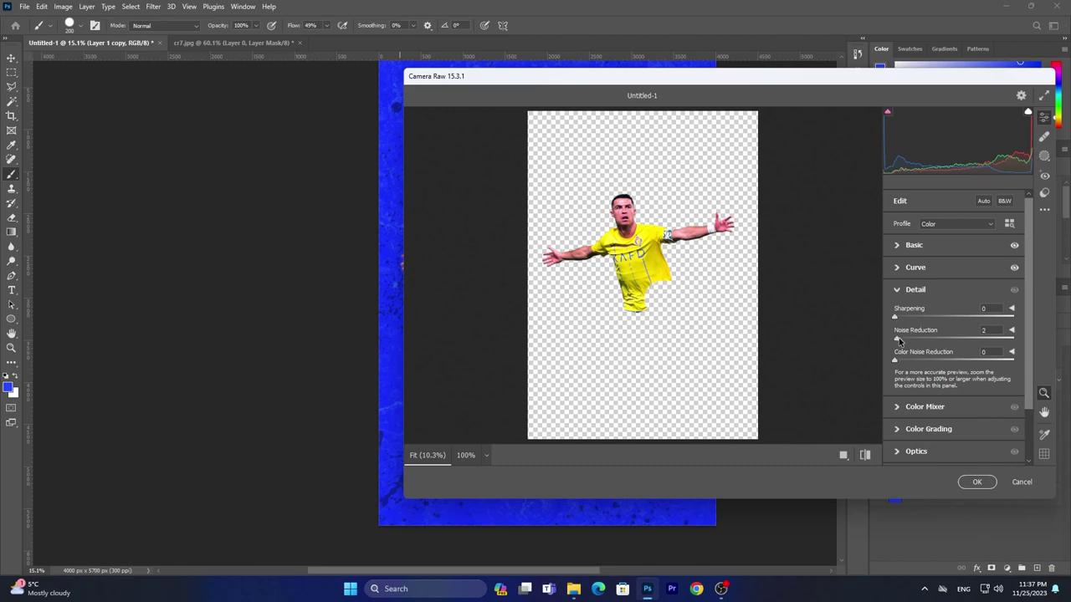
pyautogui.scroll(-2, 917, 323)
pyautogui.click(977, 482)
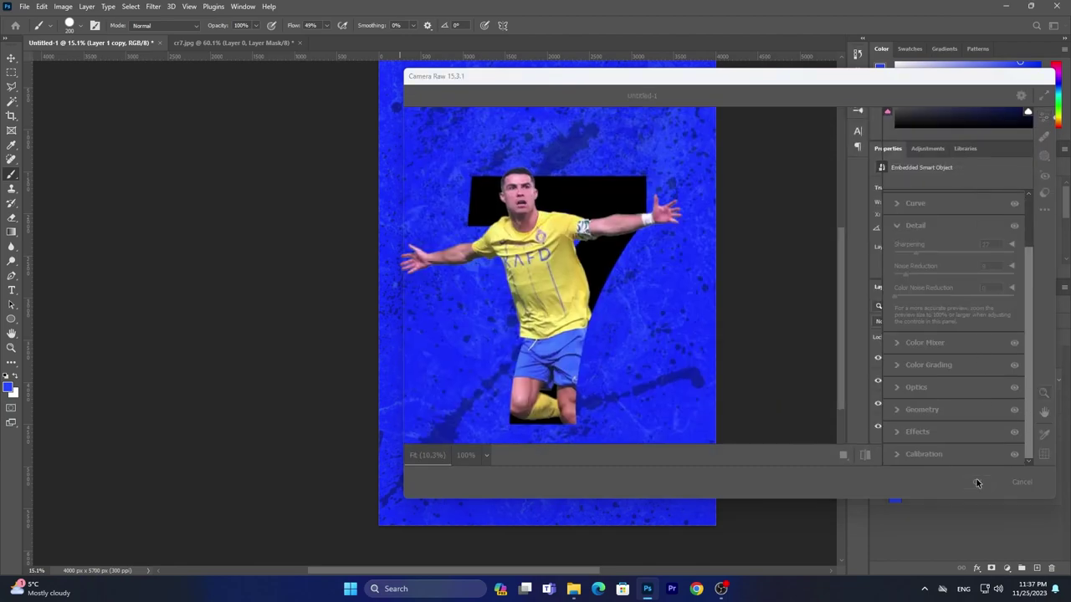
# Convert Layer 1 to a smart object and copy the Camera Raw filter onto it
pyautogui.rightClick(942, 433)
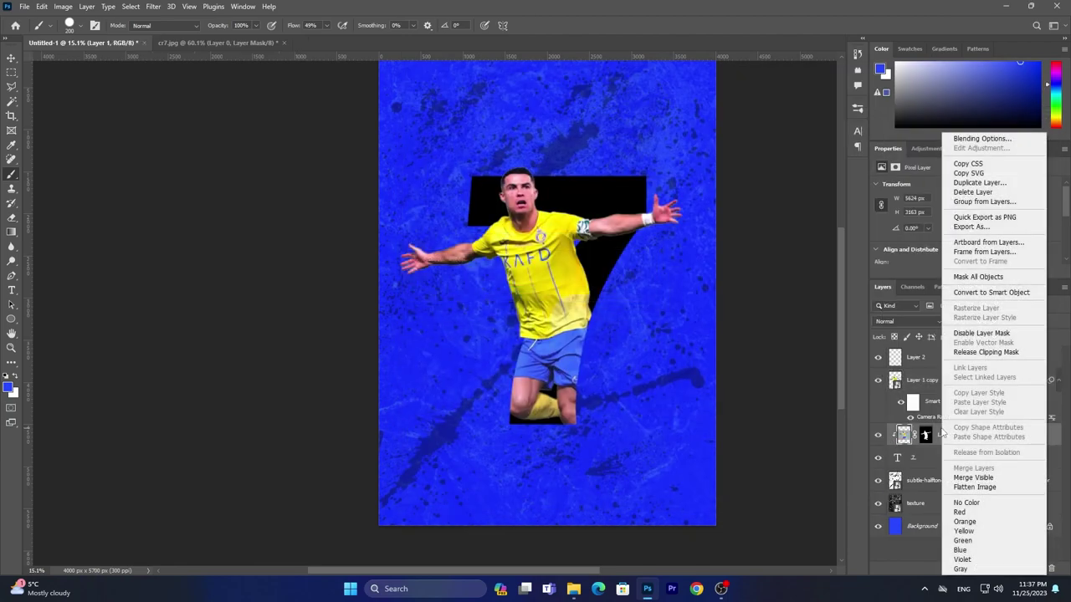
pyautogui.click(979, 292)
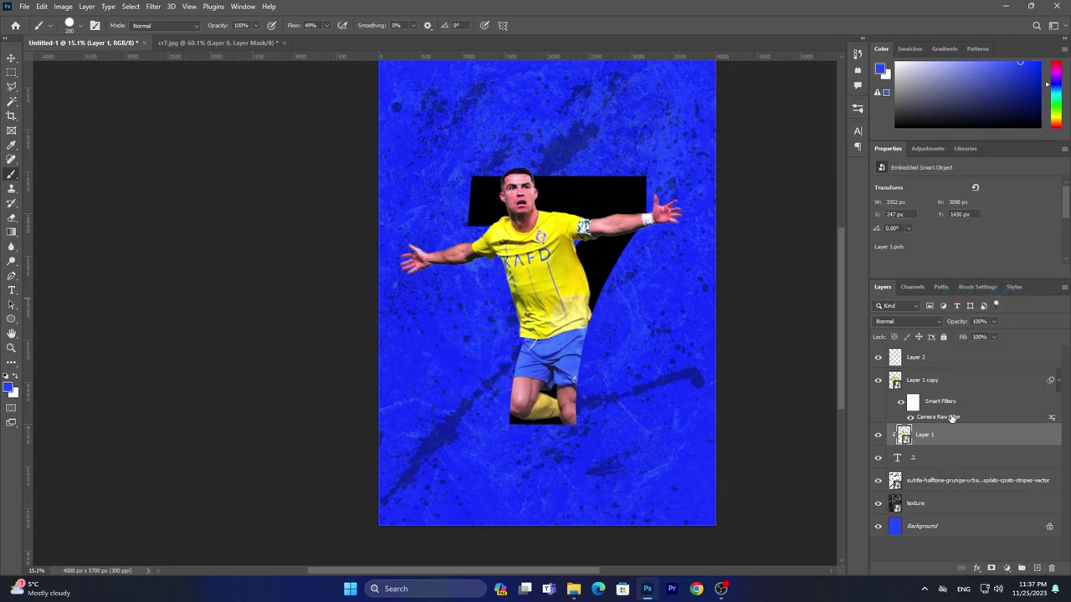
pyautogui.moveTo(951, 418); pyautogui.dragTo(951, 444)
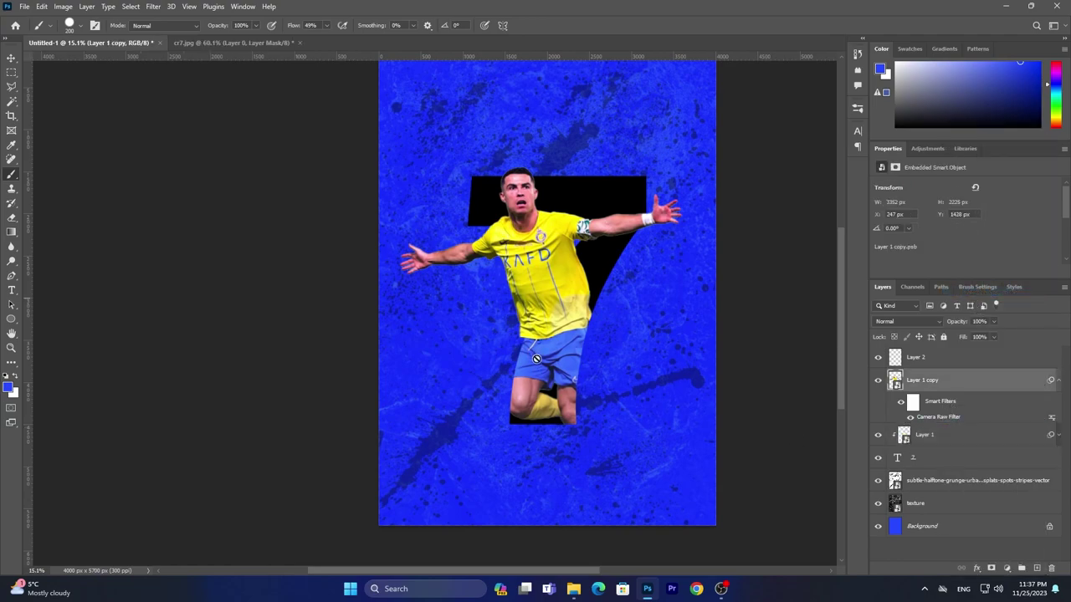
pyautogui.scroll(-2, 535, 355)
pyautogui.scroll(1, 537, 364)
pyautogui.scroll(-1, 539, 370)
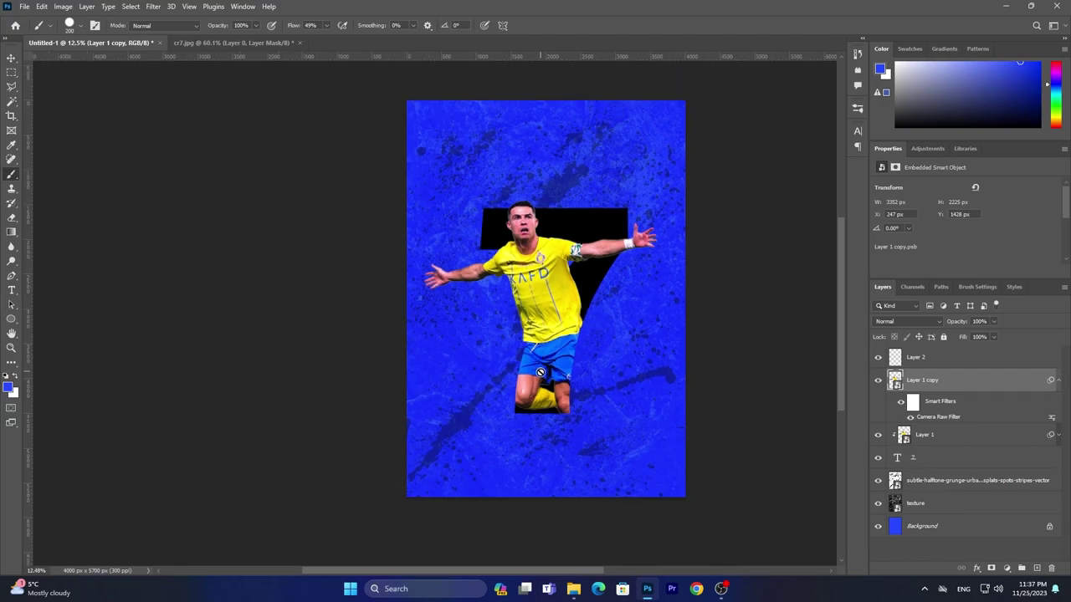
pyautogui.scroll(1, 539, 360)
pyautogui.scroll(1, 531, 317)
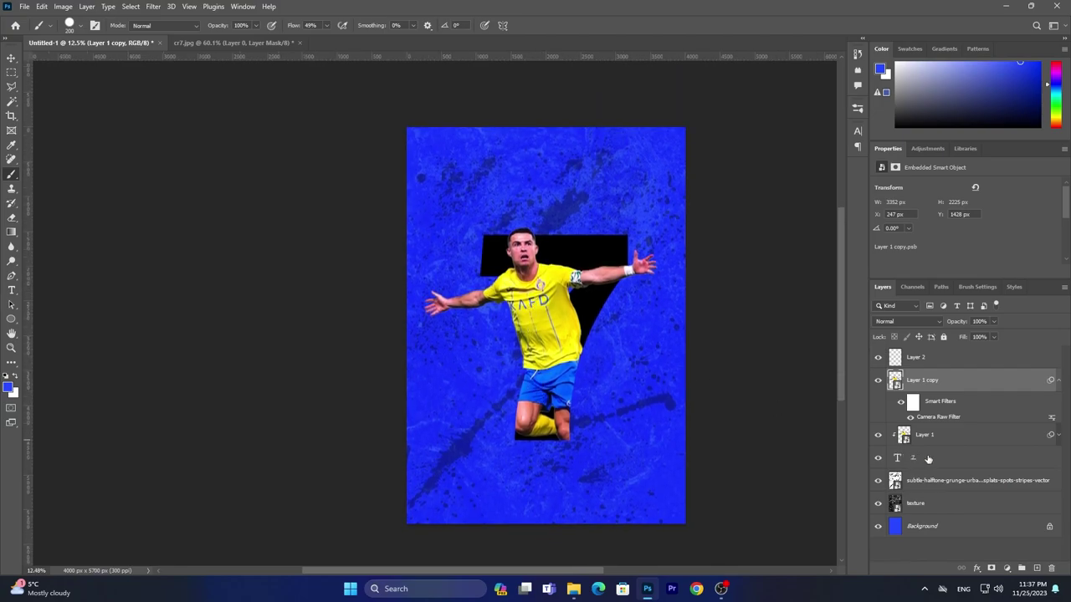
# On Layer 2, paint soft black shading near the shoulder with a small soft round brush
pyautogui.click(953, 357)
pyautogui.click(7, 376)
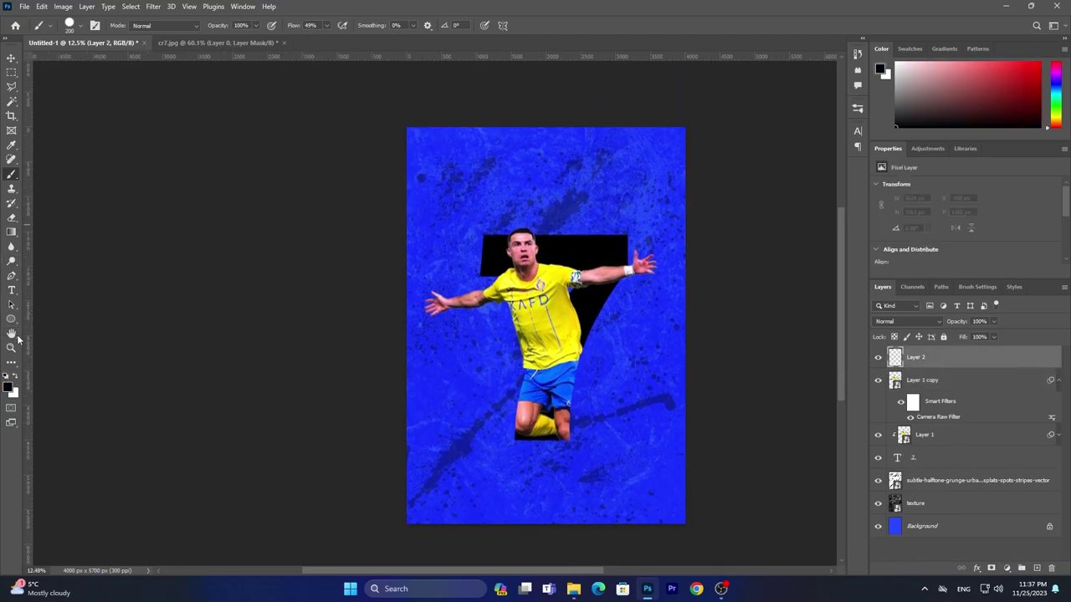
pyautogui.click(73, 25)
pyautogui.doubleClick(83, 175)
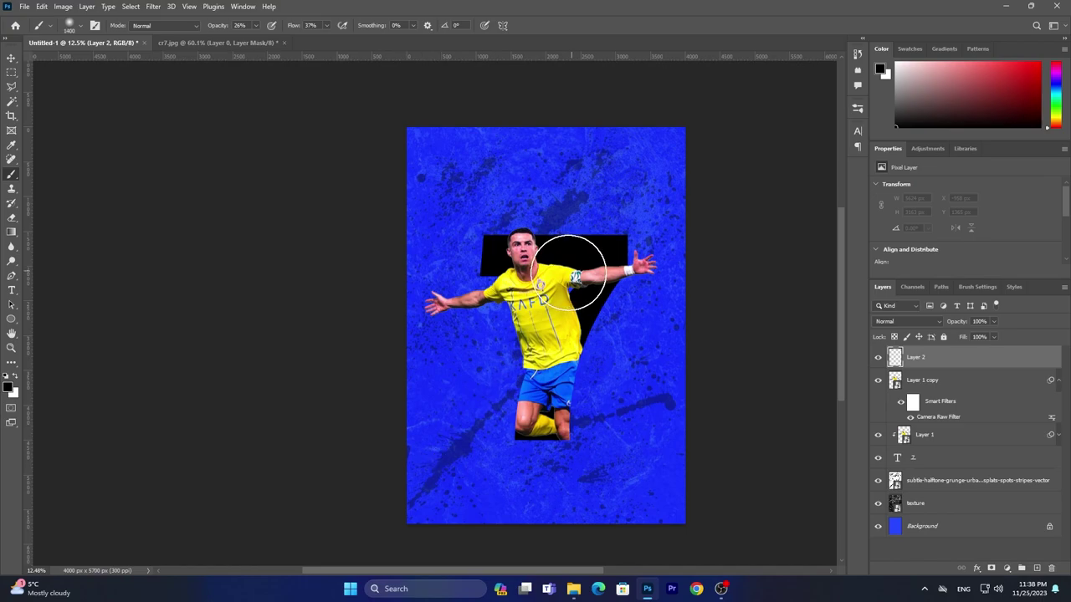
pyautogui.scroll(3, 574, 275)
pyautogui.press('[')
pyautogui.press('[')
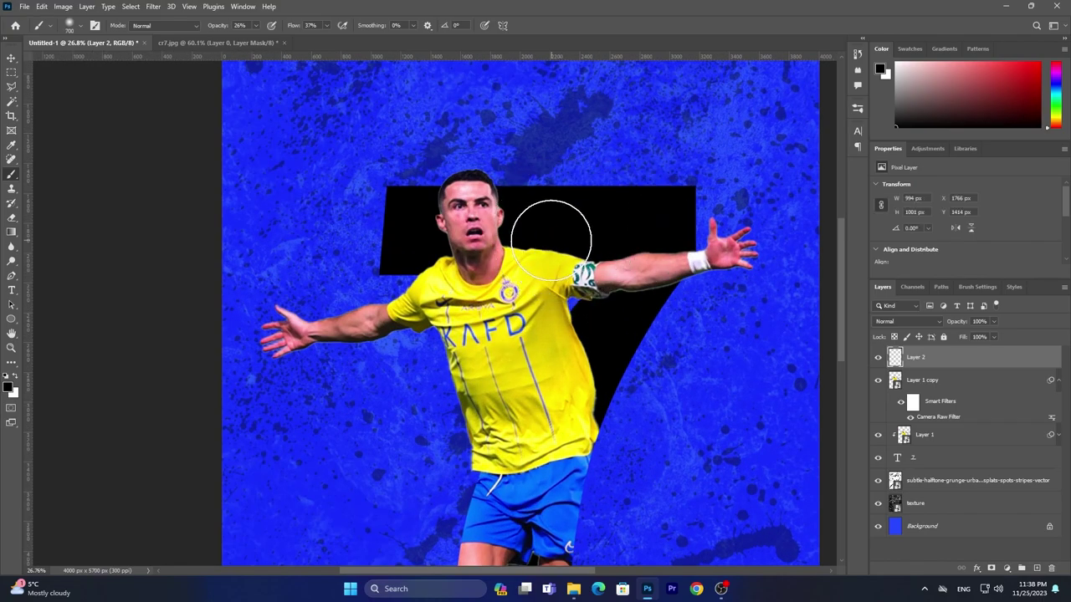
pyautogui.moveTo(550, 237)
pyautogui.mouseDown()
pyautogui.moveTo(526, 234)
pyautogui.moveTo(638, 231)
pyautogui.moveTo(418, 234)
pyautogui.moveTo(411, 265)
pyautogui.moveTo(426, 239)
pyautogui.moveTo(602, 234)
pyautogui.mouseUp()
# Try a shading stroke over the knee, undo the strokes, and scroll to review the poster
pyautogui.scroll(-2, 649, 71)
pyautogui.scroll(2, 542, 427)
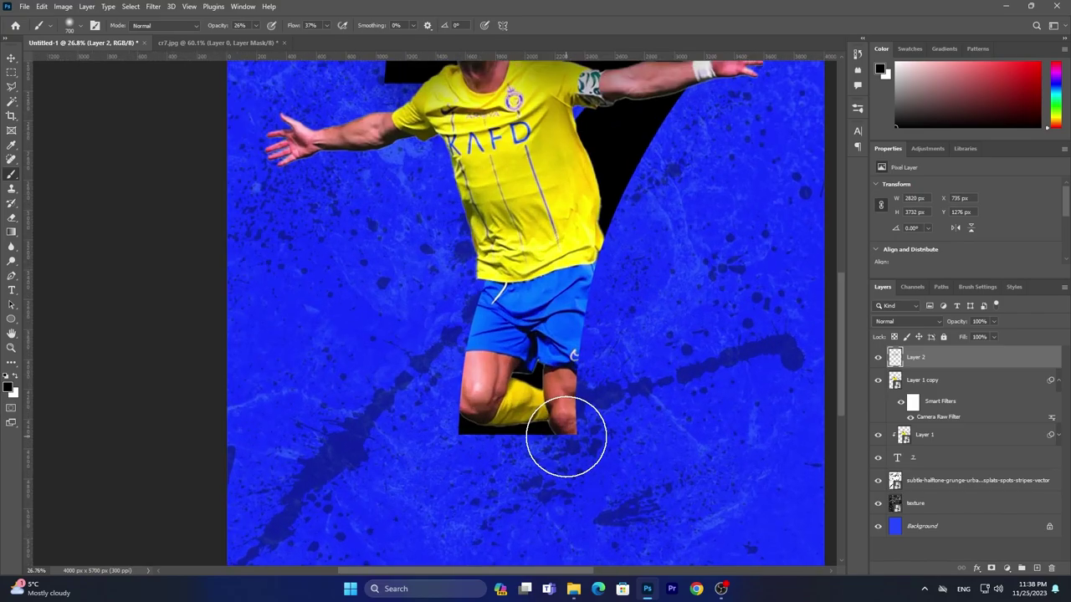
pyautogui.moveTo(564, 438)
pyautogui.mouseDown()
pyautogui.moveTo(509, 426)
pyautogui.moveTo(565, 417)
pyautogui.mouseUp()
pyautogui.hotkey('ctrl', 'z')
pyautogui.hotkey('ctrl', 'z')
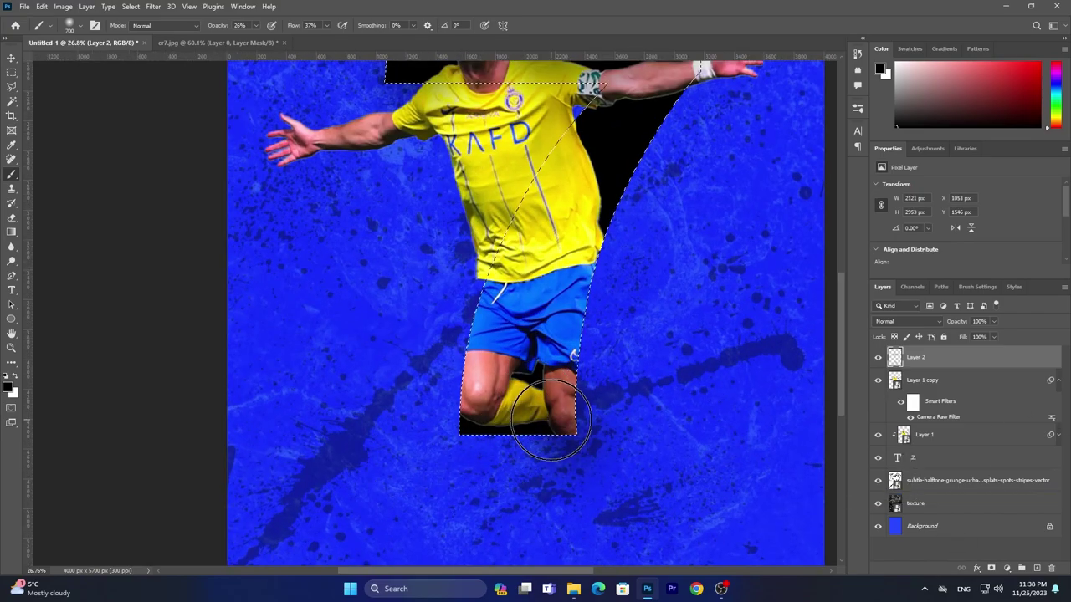
pyautogui.hotkey('ctrl', 'z')
pyautogui.hotkey('ctrl', 'z')
pyautogui.hotkey('ctrl', 'z')
pyautogui.hotkey('ctrl', 'z')
pyautogui.hotkey('ctrl', 'z')
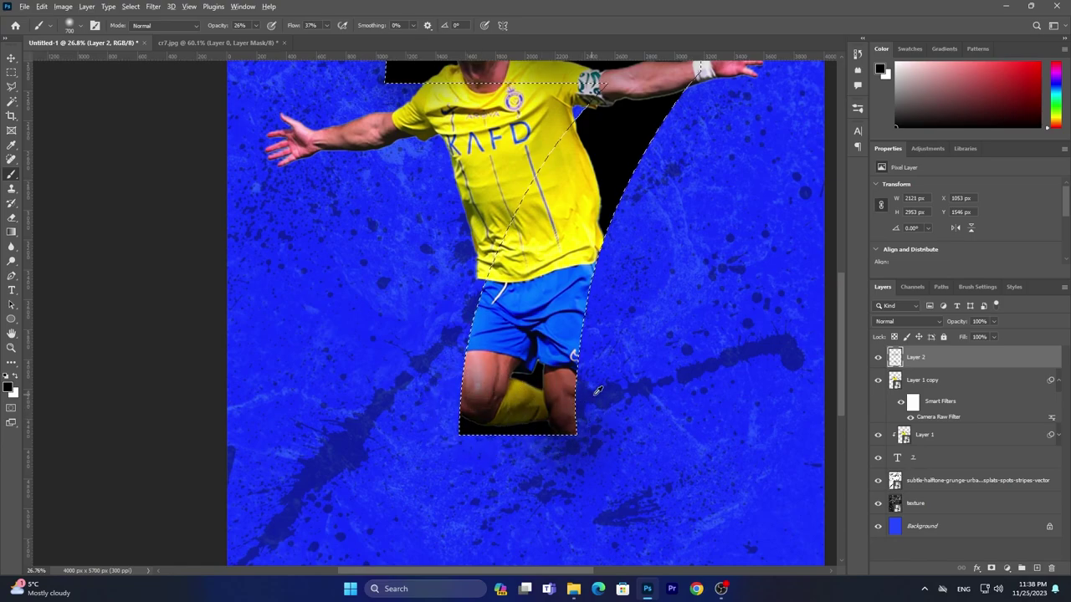
pyautogui.scroll(-4, 591, 390)
pyautogui.scroll(3, 559, 286)
pyautogui.scroll(2, 559, 286)
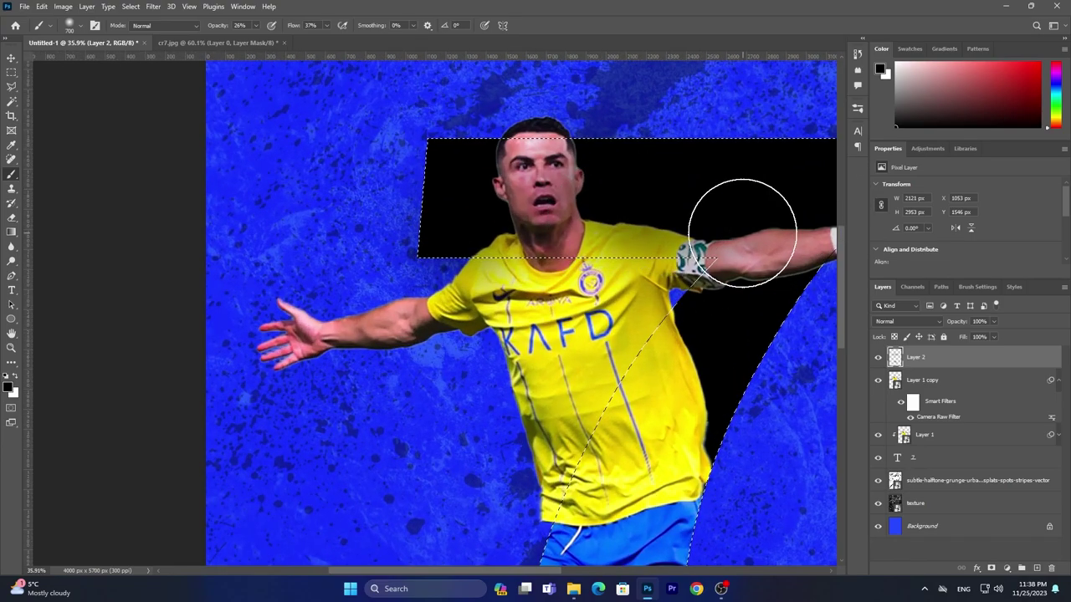
pyautogui.scroll(-2, 719, 230)
pyautogui.scroll(2, 619, 335)
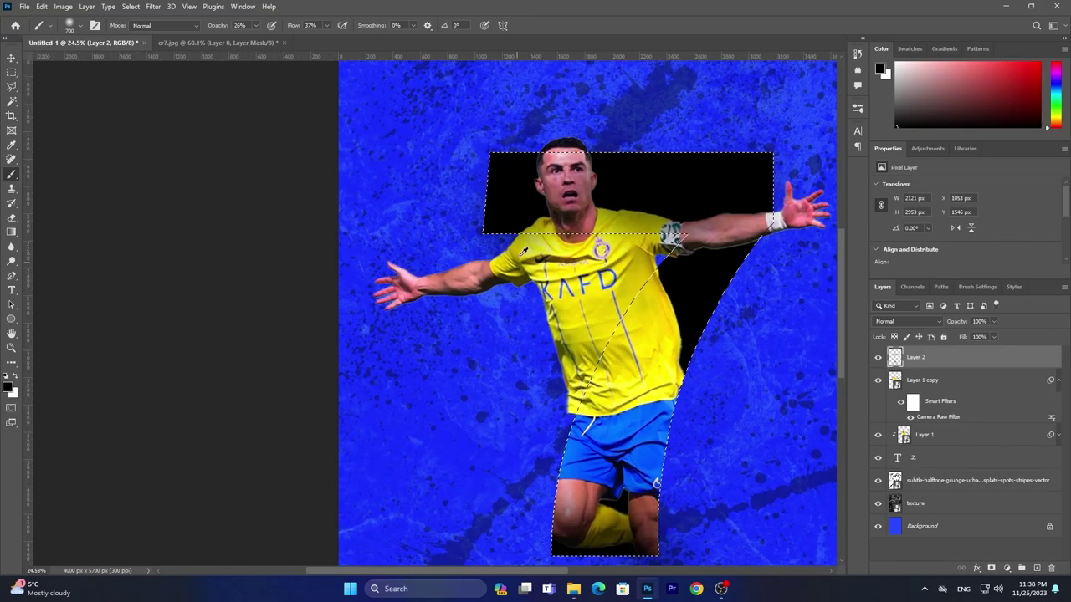
pyautogui.scroll(2, 509, 234)
pyautogui.scroll(-4, 693, 228)
pyautogui.scroll(1, 693, 229)
pyautogui.scroll(1, 681, 239)
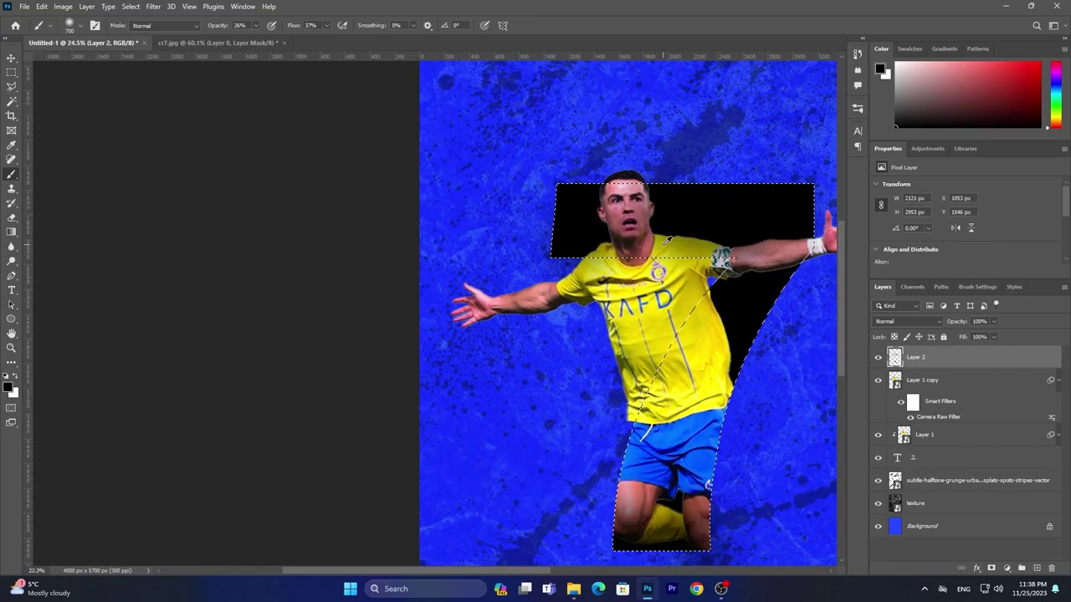
pyautogui.scroll(-1, 670, 247)
pyautogui.scroll(-1, 678, 255)
pyautogui.scroll(-1, 694, 264)
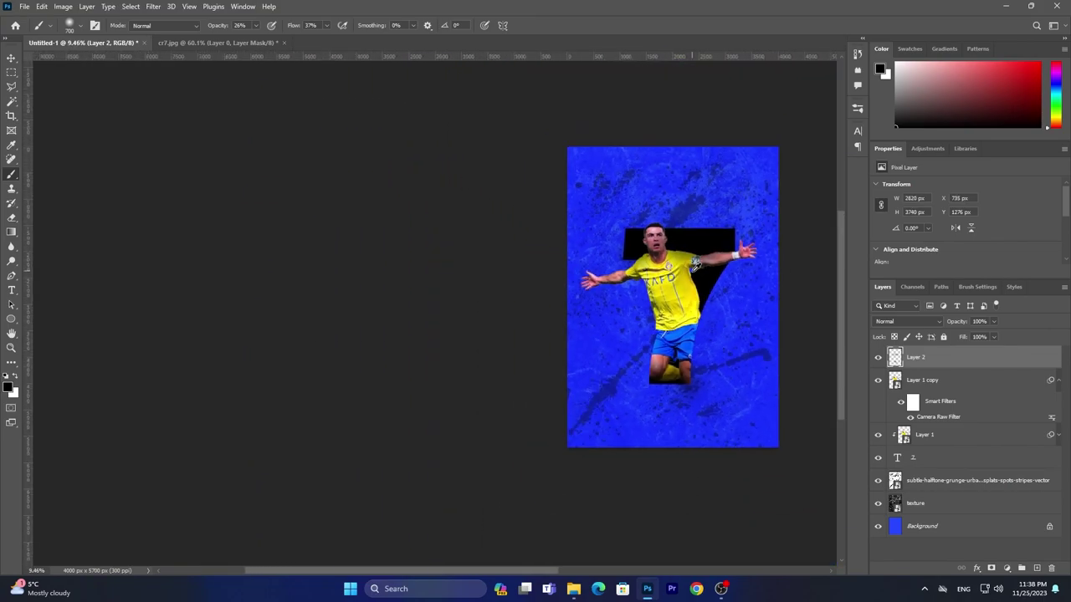
pyautogui.scroll(-1, 711, 272)
# Create a text box across the top of the poster and type CR7
pyautogui.click(10, 291)
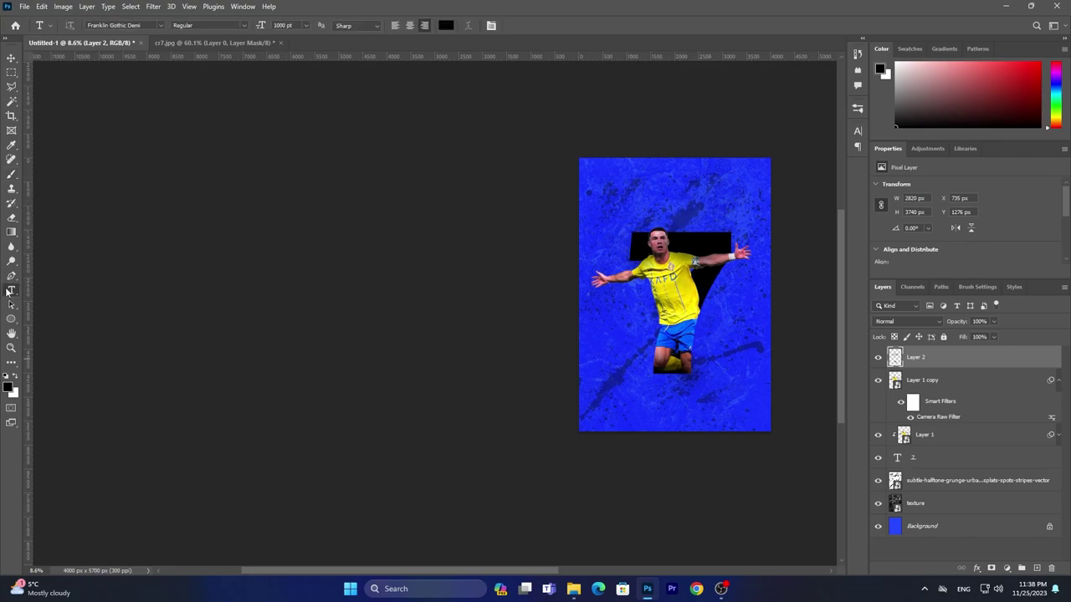
pyautogui.moveTo(721, 179); pyautogui.dragTo(578, 226)
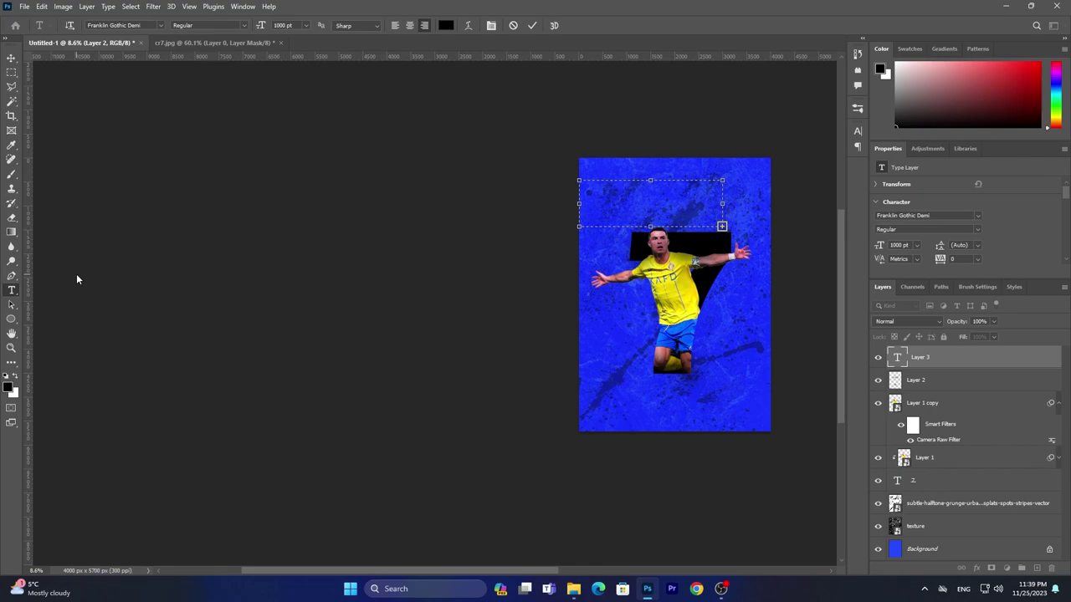
pyautogui.click(289, 25)
pyautogui.write('100')
pyautogui.write('Z')
pyautogui.press('BackSpace')
pyautogui.write('7')
# Enlarge the CR7 text to about 342 pt, widen its text box, and commit it
pyautogui.doubleClick(689, 194)
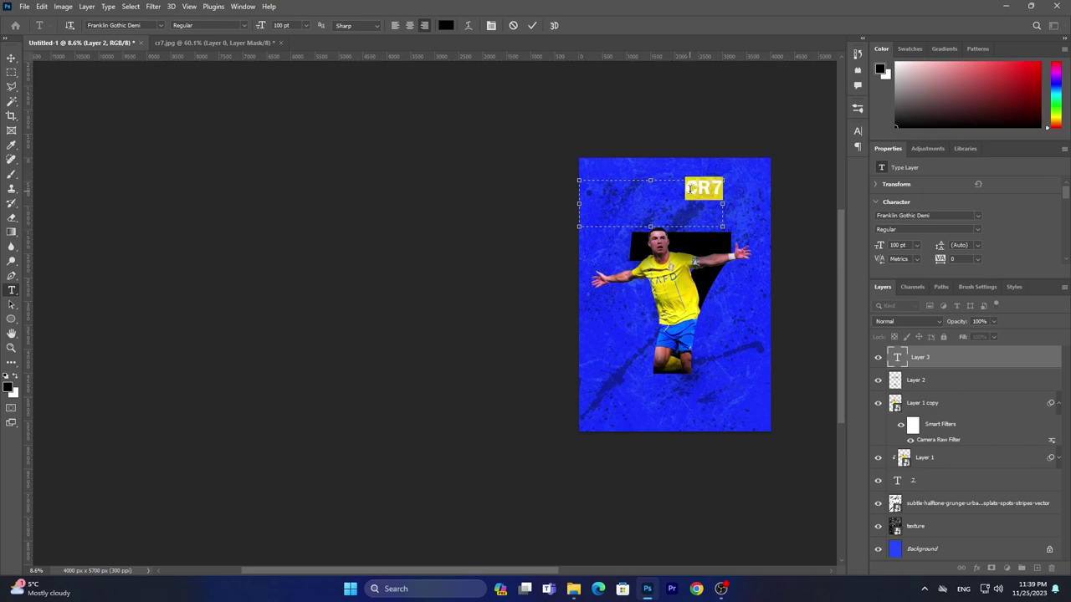
pyautogui.moveTo(260, 25); pyautogui.dragTo(368, 54)
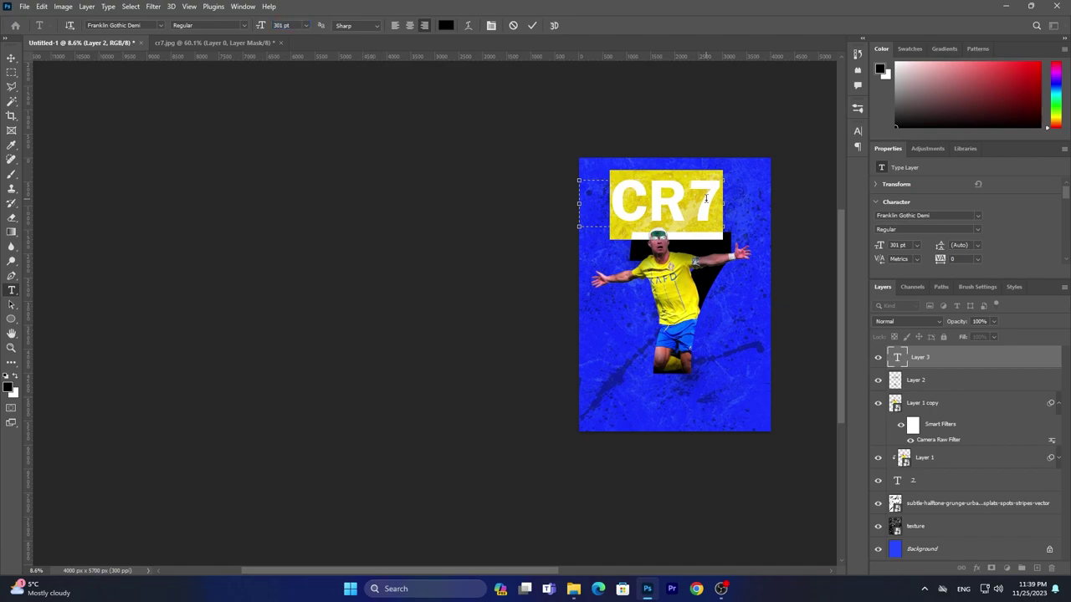
pyautogui.moveTo(258, 28); pyautogui.dragTo(282, 27)
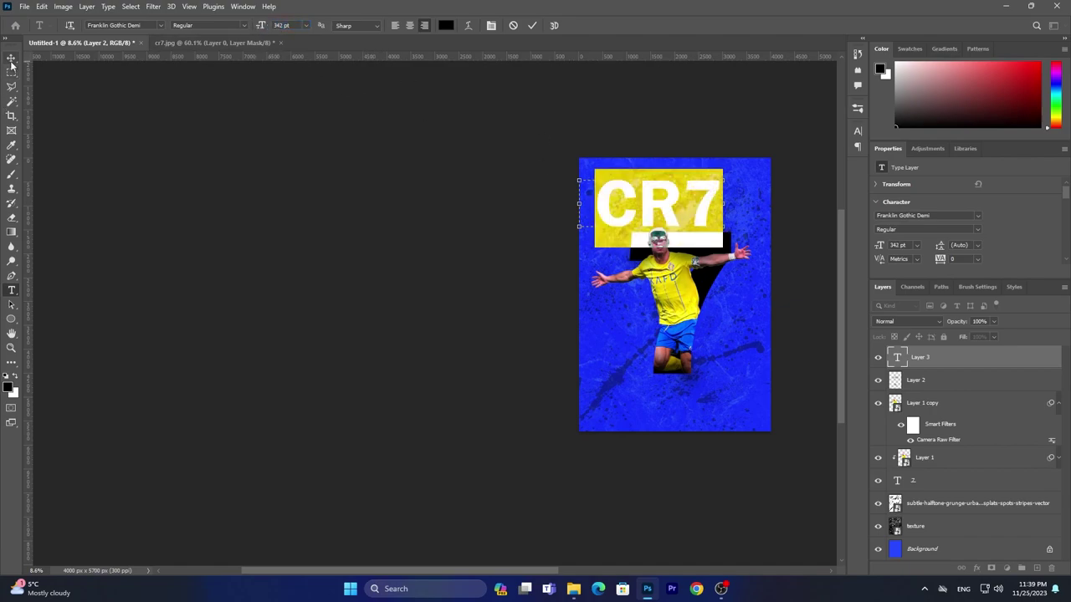
pyautogui.moveTo(722, 225); pyautogui.dragTo(759, 226)
pyautogui.moveTo(258, 27); pyautogui.dragTo(274, 27)
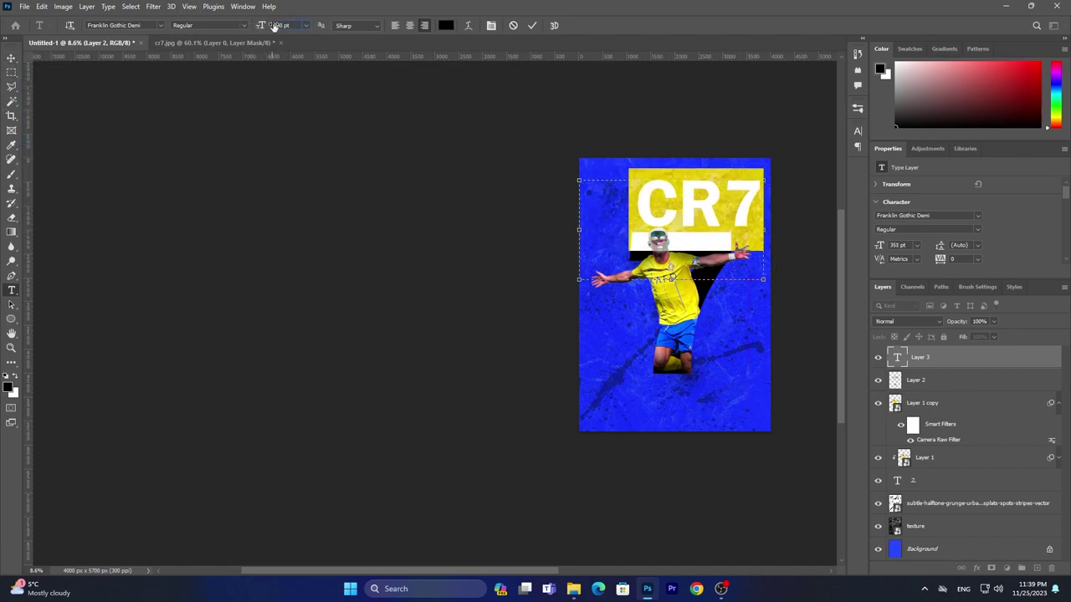
pyautogui.click(12, 57)
# Rotate CR7 about -24°, move its layer below the 7 and player, and fade it to 58%
pyautogui.hotkey('ctrl', 't')
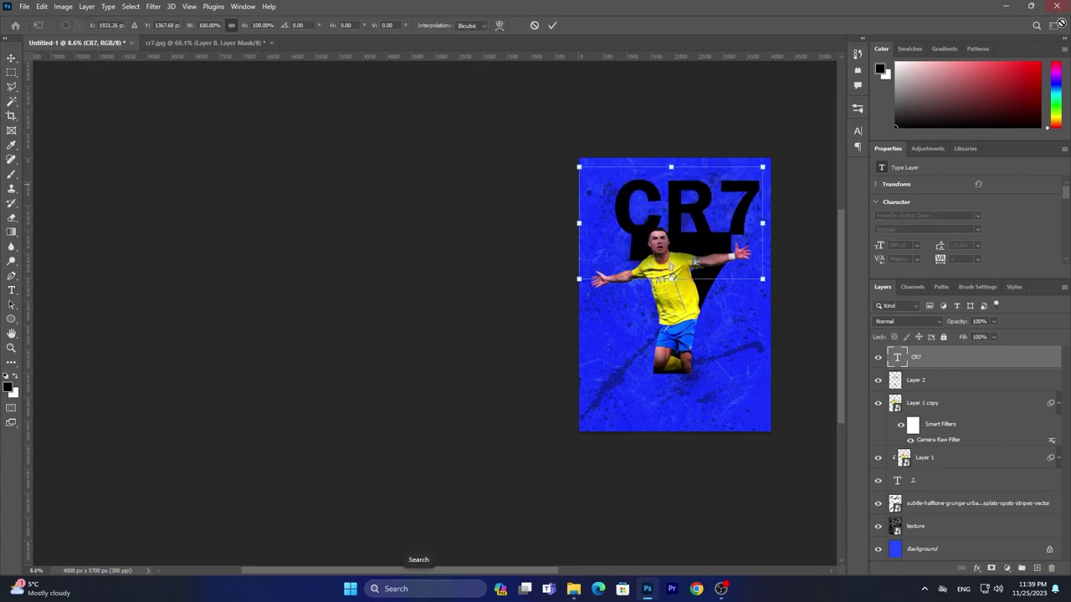
pyautogui.moveTo(771, 159); pyautogui.dragTo(658, 199)
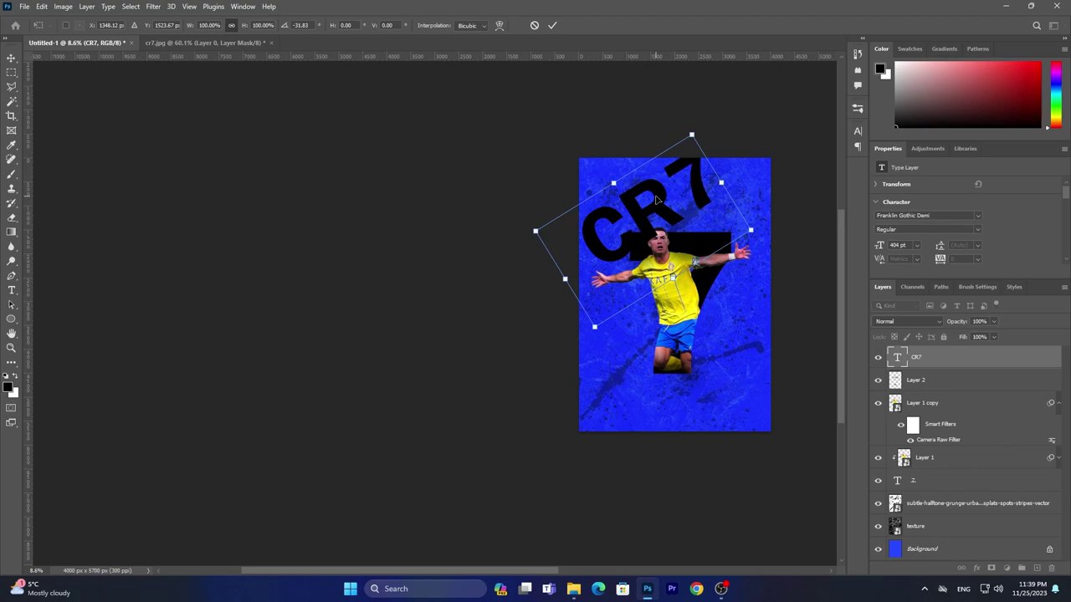
pyautogui.moveTo(634, 216); pyautogui.dragTo(622, 216)
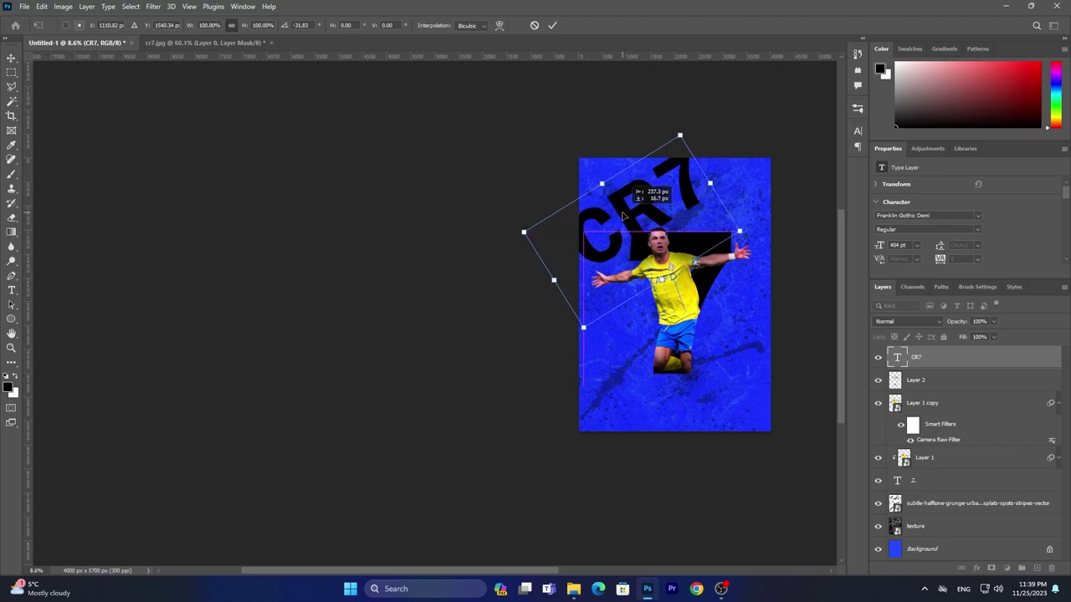
pyautogui.moveTo(709, 182)
pyautogui.mouseDown()
pyautogui.moveTo(722, 174)
pyautogui.moveTo(685, 190)
pyautogui.mouseUp()
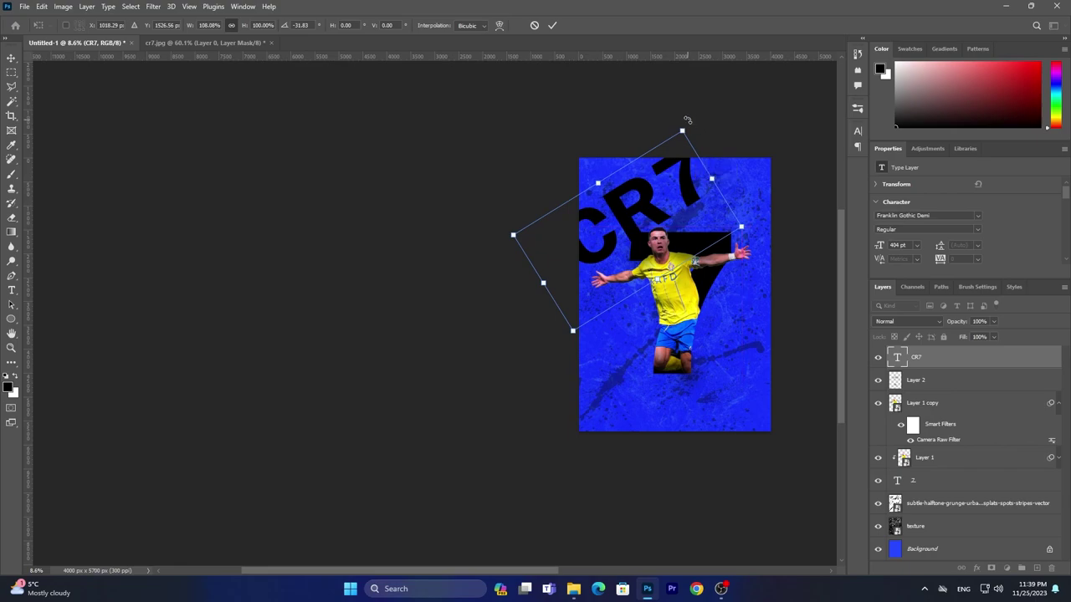
pyautogui.moveTo(687, 120); pyautogui.dragTo(705, 120)
pyautogui.press('Return')
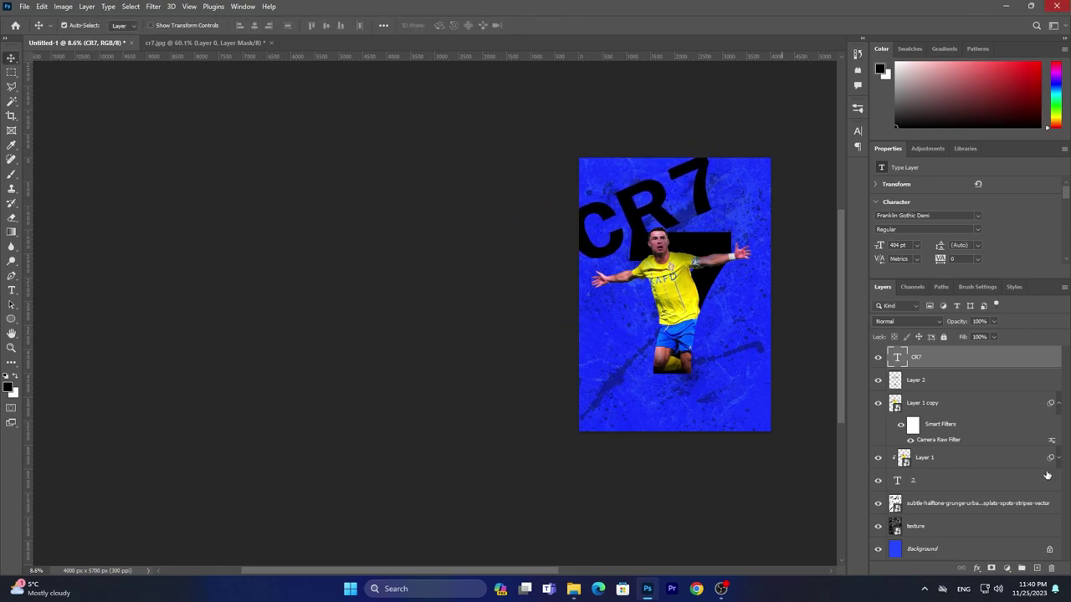
pyautogui.moveTo(916, 357); pyautogui.dragTo(905, 471)
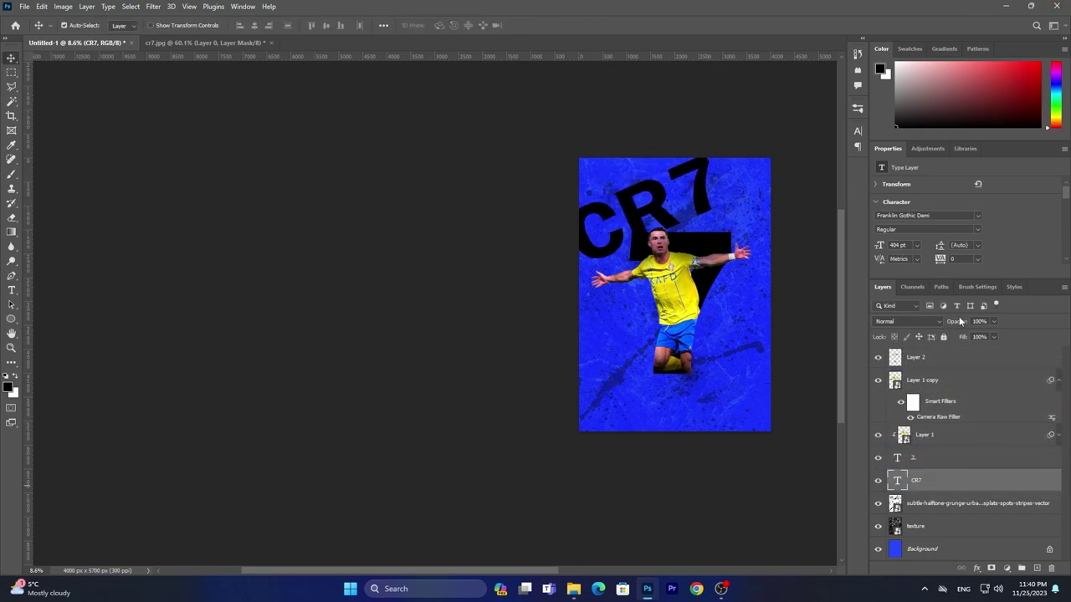
pyautogui.moveTo(948, 324); pyautogui.dragTo(965, 323)
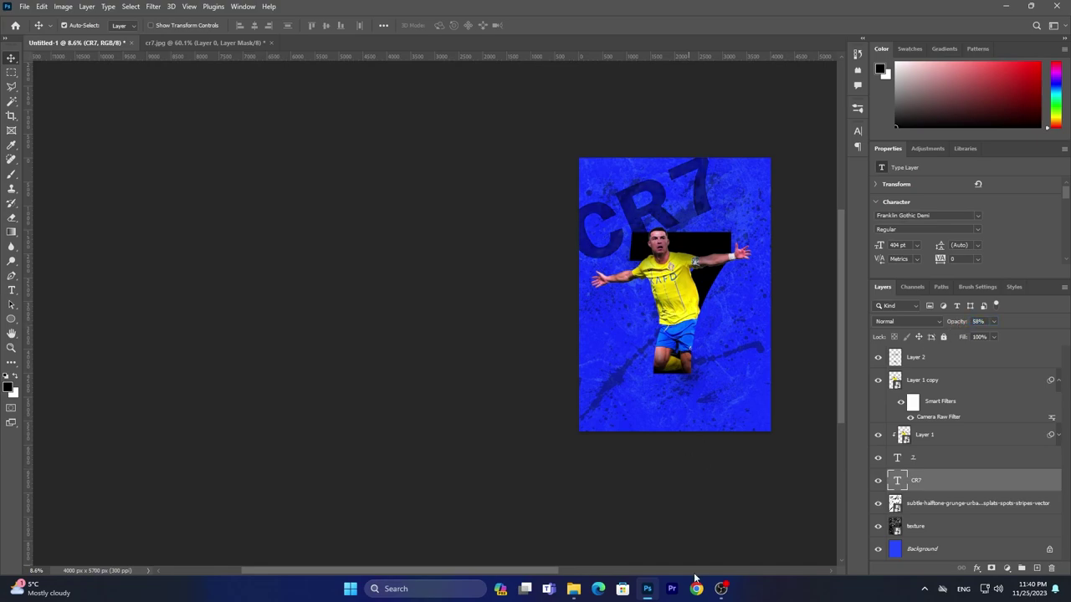
# Place the Al-Nassr logo file in the poster's top-right corner and enlarge it slightly
pyautogui.click(573, 589)
pyautogui.moveTo(644, 216); pyautogui.dragTo(230, 422)
pyautogui.moveTo(712, 227); pyautogui.dragTo(735, 196)
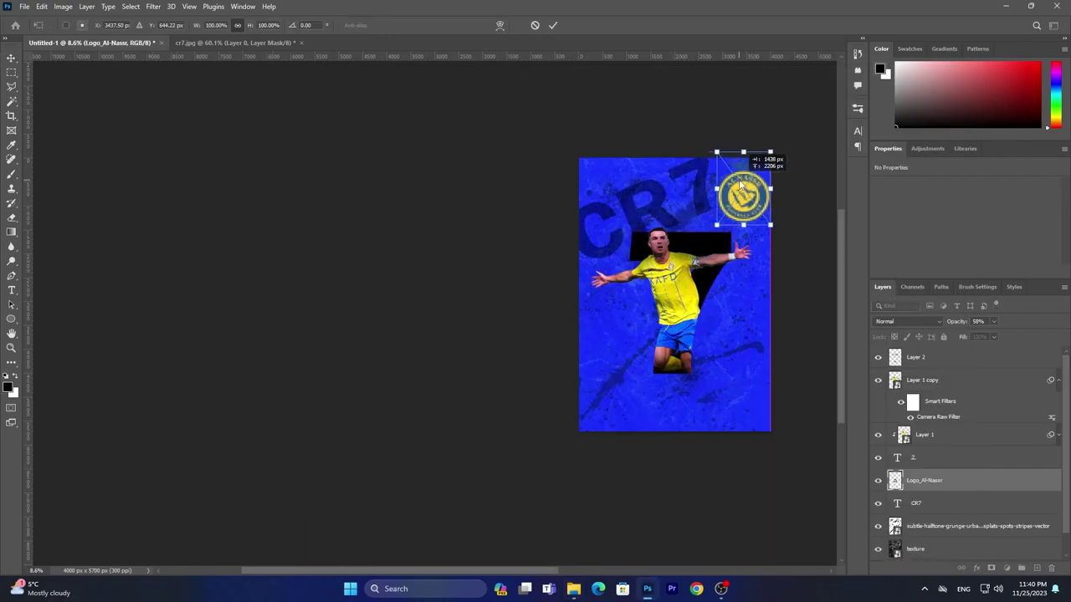
pyautogui.moveTo(762, 146); pyautogui.dragTo(763, 159)
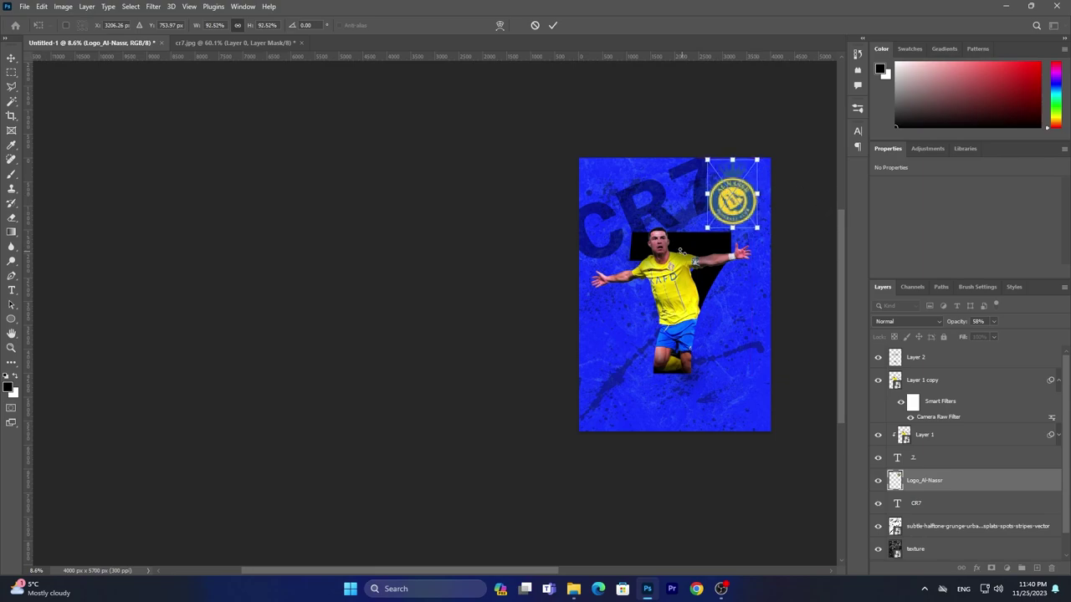
pyautogui.press('Return')
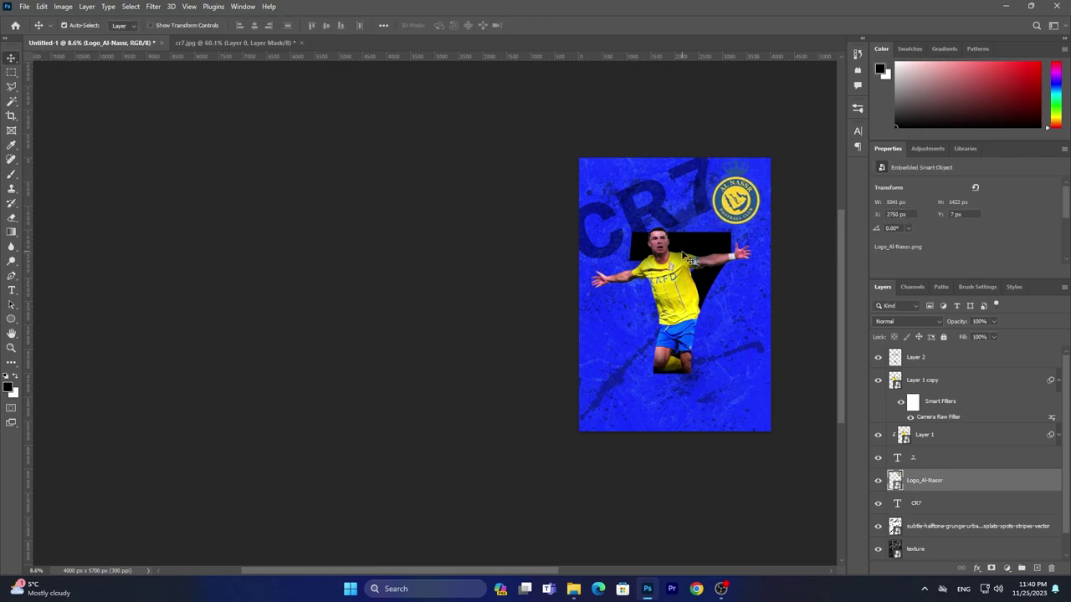
pyautogui.hotkey('ctrl', 't')
pyautogui.moveTo(759, 157); pyautogui.dragTo(764, 153)
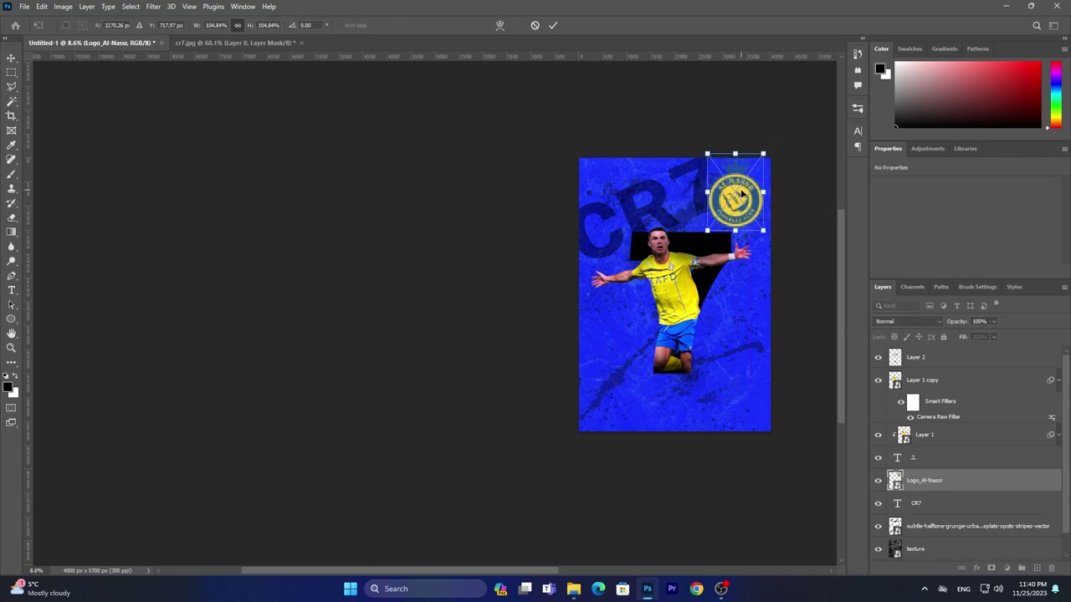
pyautogui.press('Return')
# Shrink the Al-Nassr logo from its top-right corner to fit the corner
pyautogui.click(698, 179)
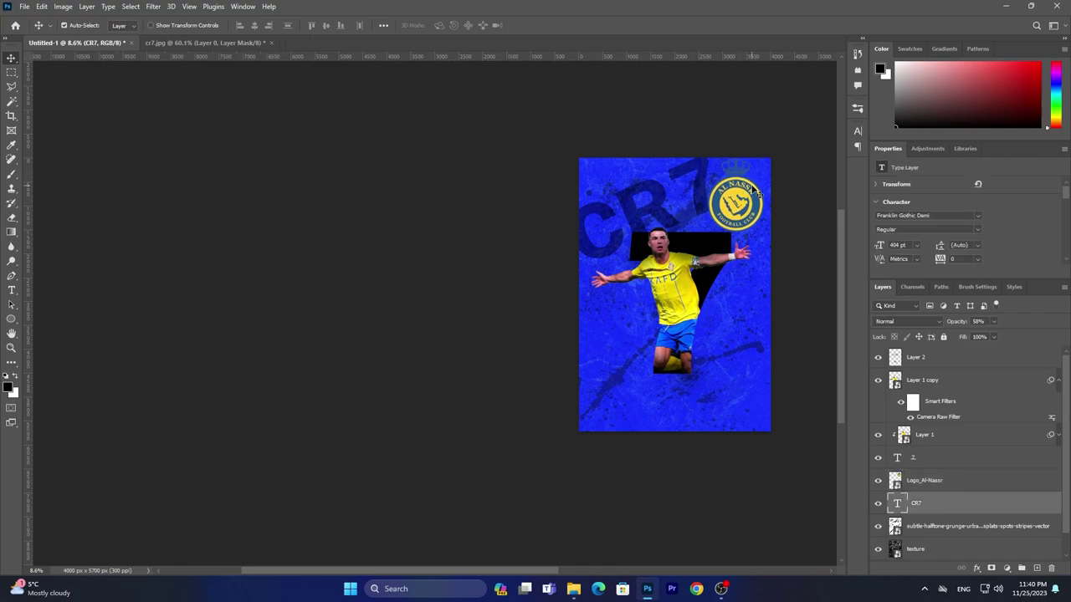
pyautogui.hotkey('ctrl', 't')
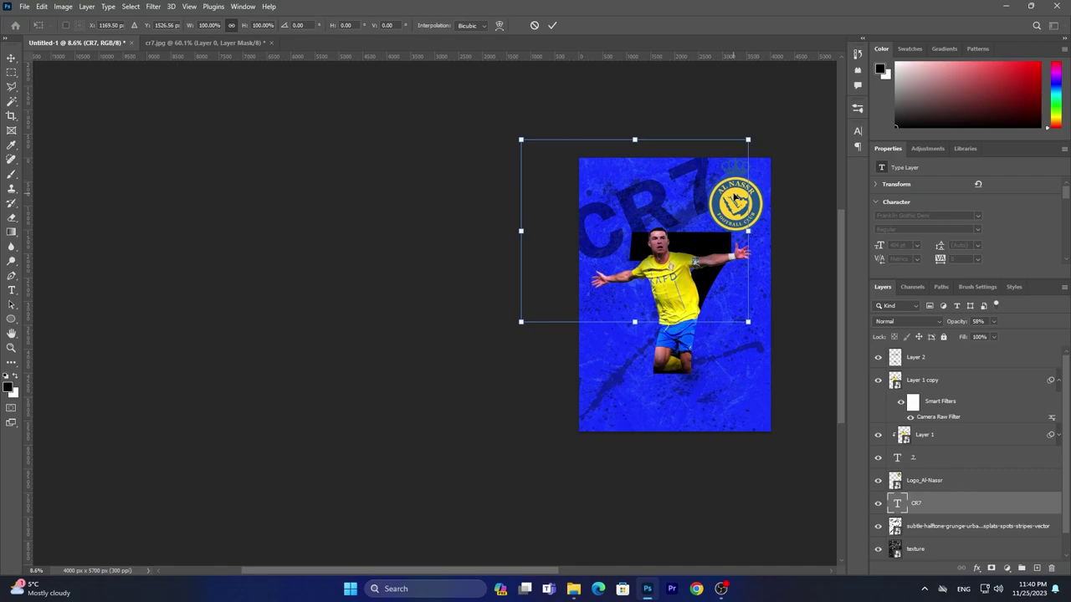
pyautogui.press('Return')
pyautogui.click(736, 212)
pyautogui.hotkey('ctrl', 't')
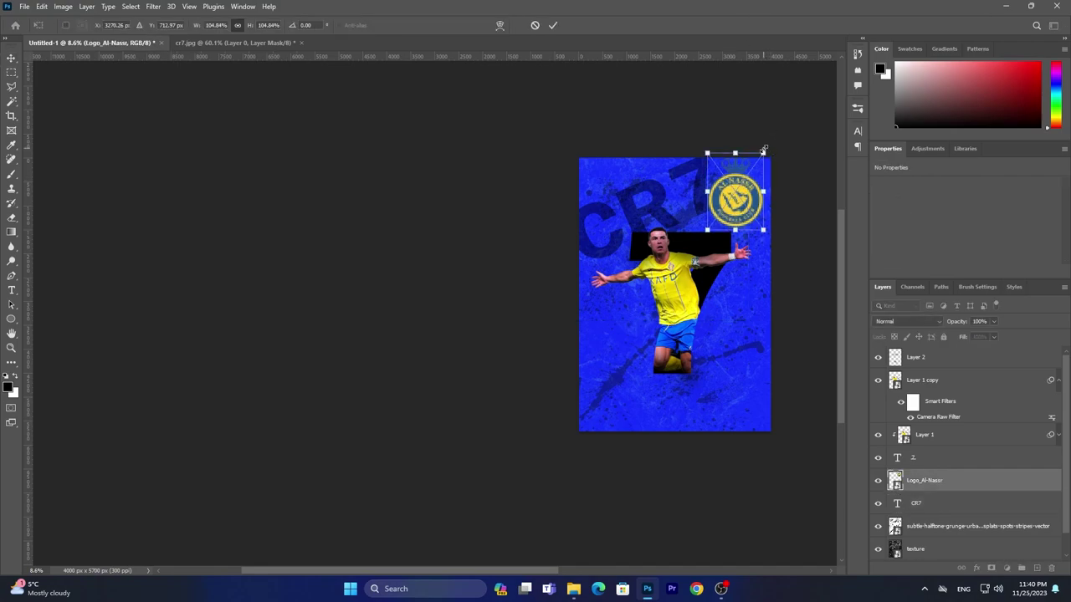
pyautogui.moveTo(762, 151); pyautogui.dragTo(755, 174)
pyautogui.press('Return')
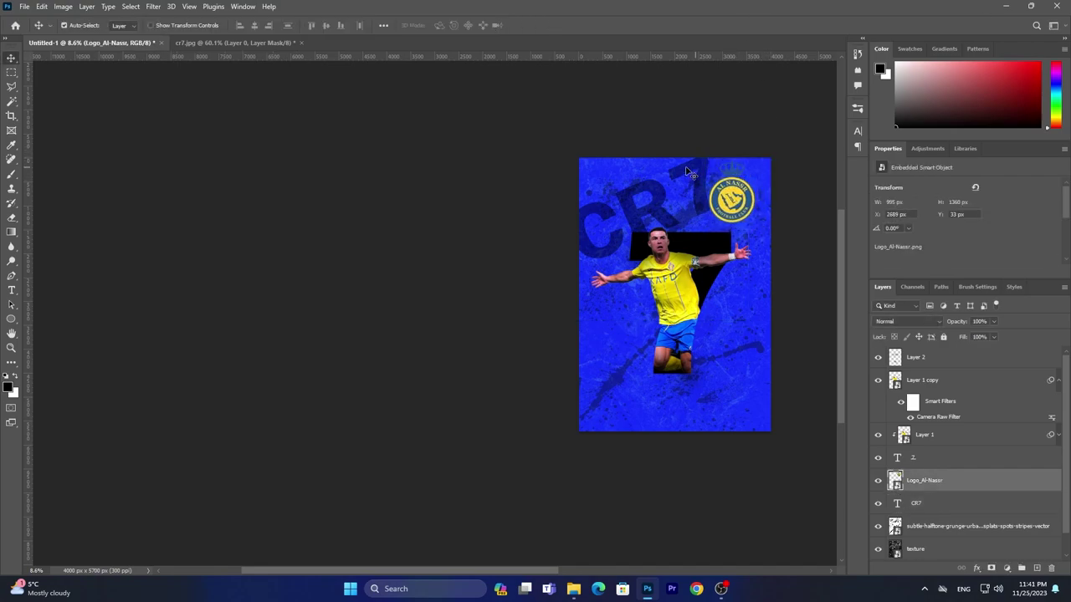
# Stretch CR7 slightly wider, nudge the logo up-right, and drop in the Cristiano_Ronaldo_Signature image
pyautogui.click(694, 172)
pyautogui.hotkey('ctrl', 't')
pyautogui.moveTo(748, 231); pyautogui.dragTo(761, 232)
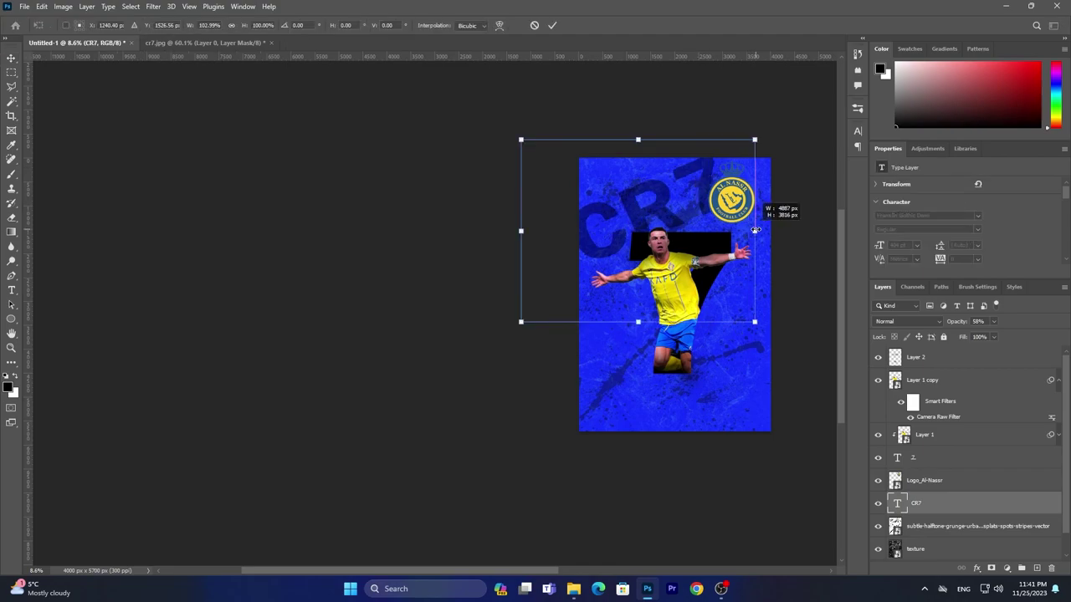
pyautogui.press('Return')
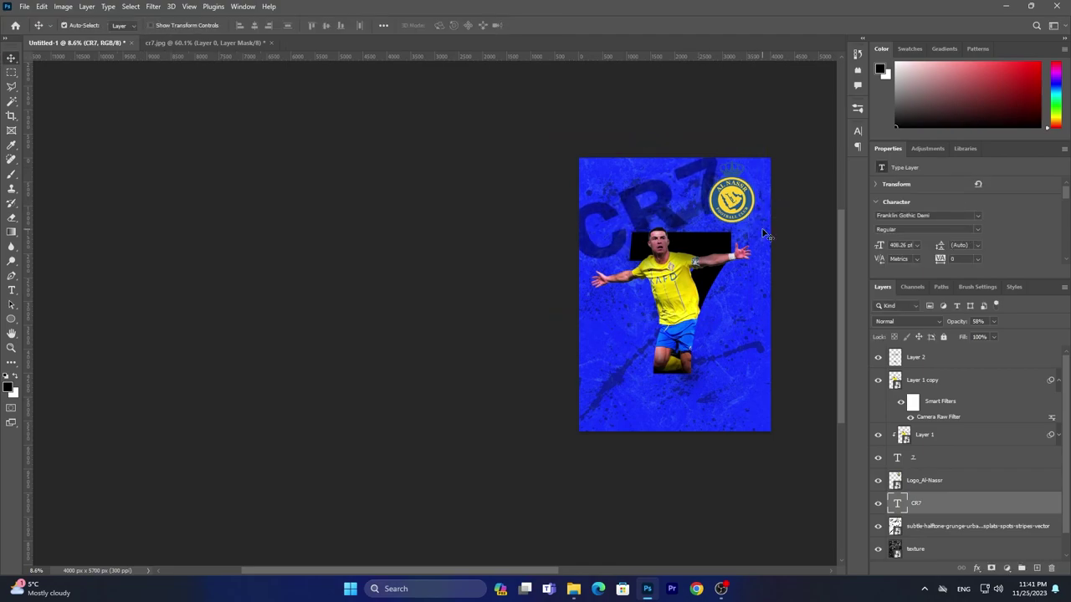
pyautogui.click(757, 209)
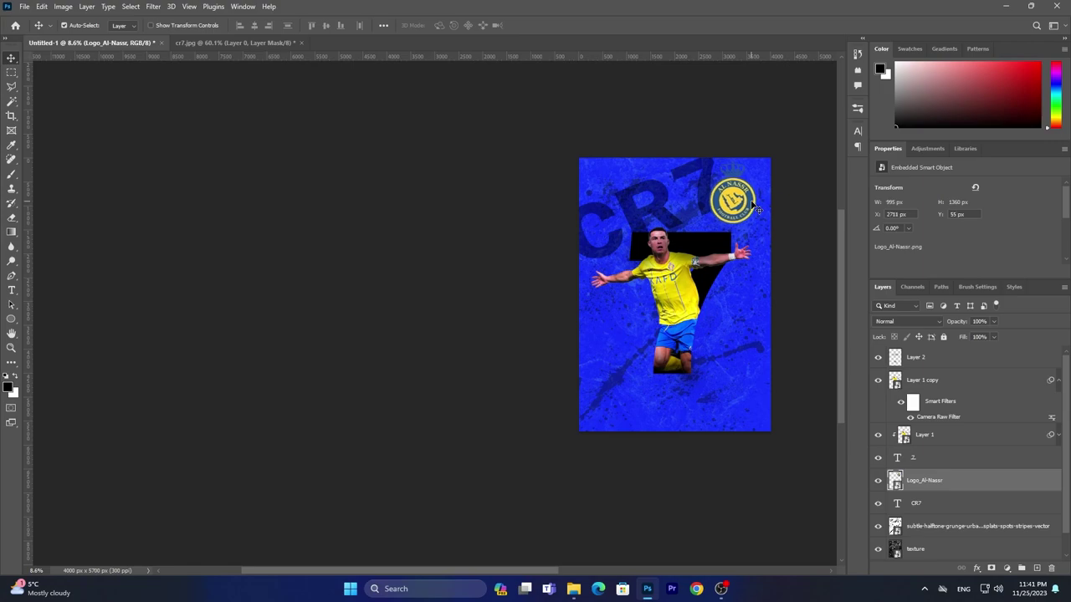
pyautogui.moveTo(752, 204); pyautogui.dragTo(751, 206)
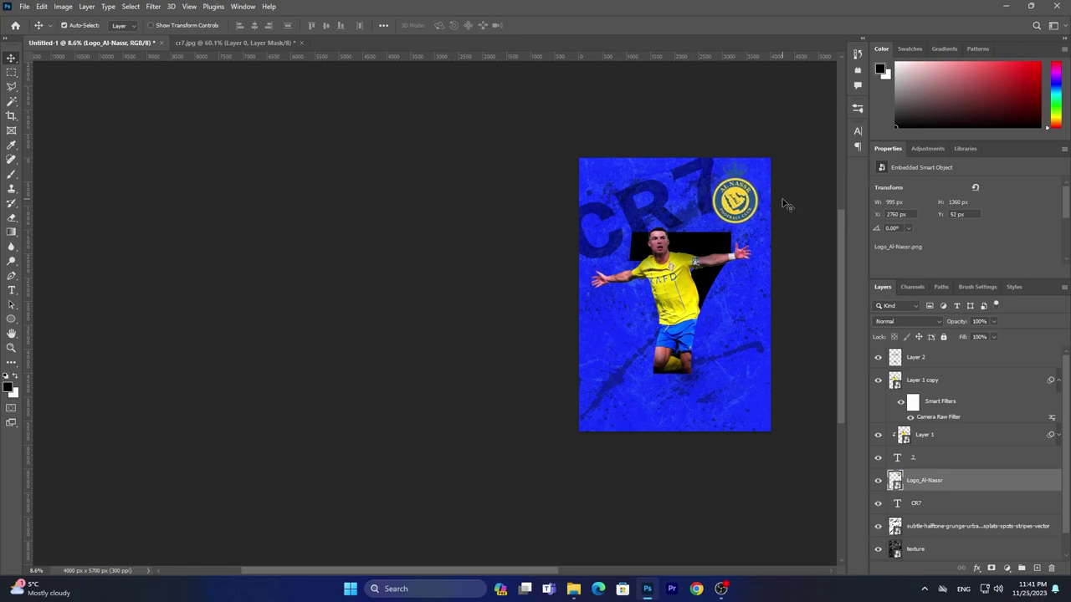
pyautogui.click(573, 589)
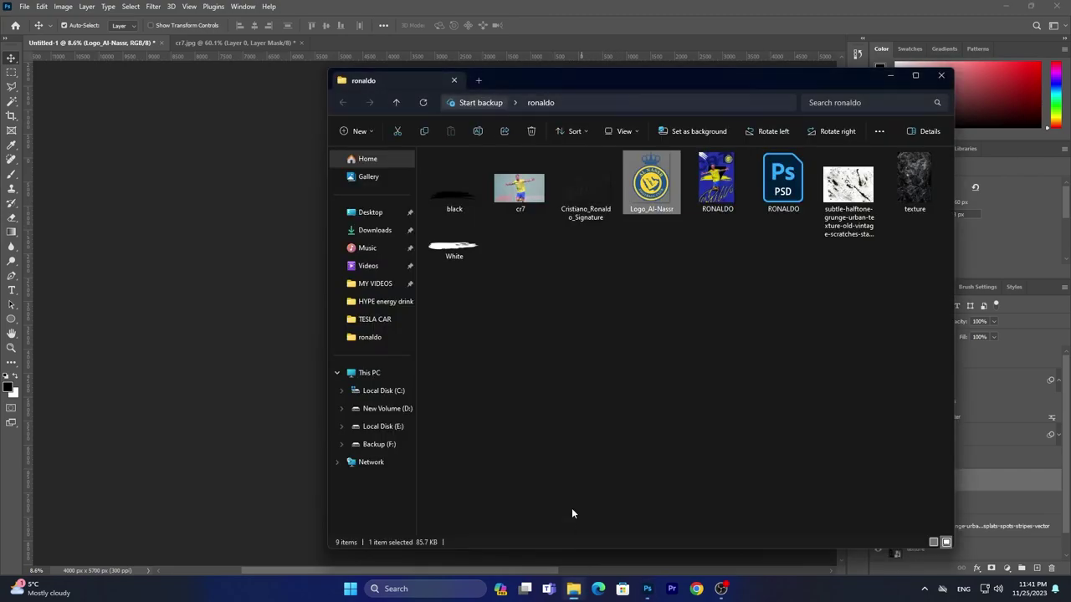
pyautogui.moveTo(600, 184); pyautogui.dragTo(316, 219)
# Place the signature at the poster's bottom, raise its layer, and give it a yellow Color Overlay
pyautogui.moveTo(651, 314); pyautogui.dragTo(638, 393)
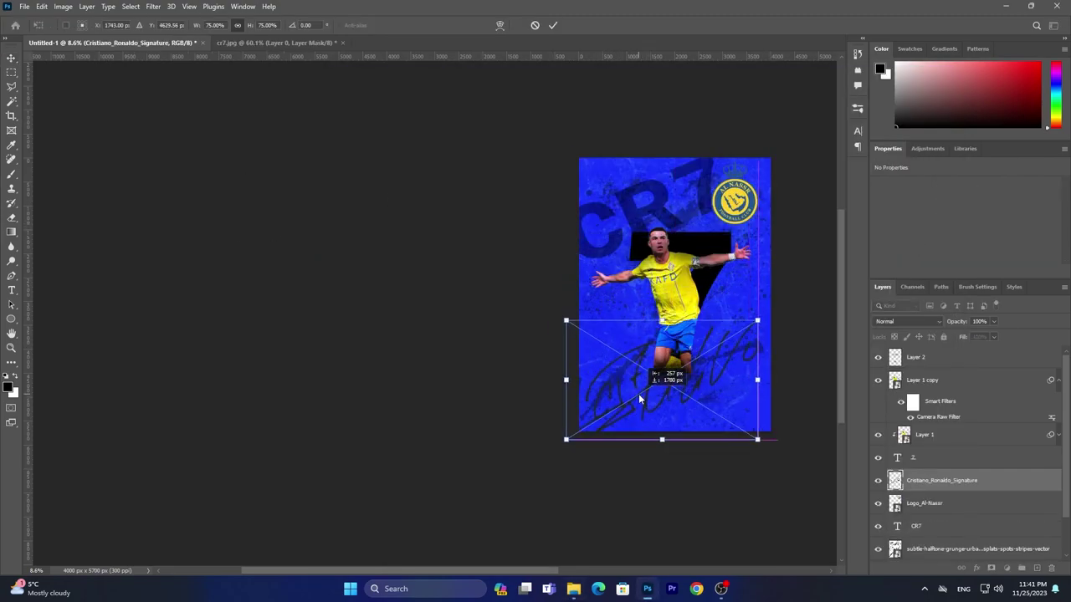
pyautogui.press('Return')
pyautogui.moveTo(941, 480); pyautogui.dragTo(948, 385)
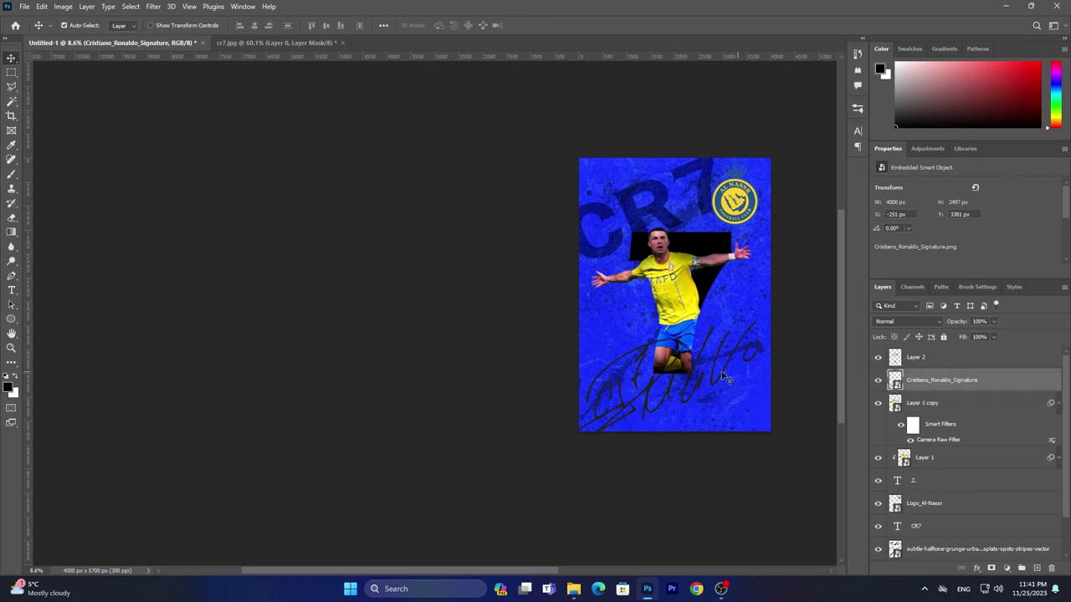
pyautogui.click(977, 568)
pyautogui.click(686, 300)
pyautogui.scroll(3, 686, 301)
pyautogui.click(977, 569)
pyautogui.click(1000, 527)
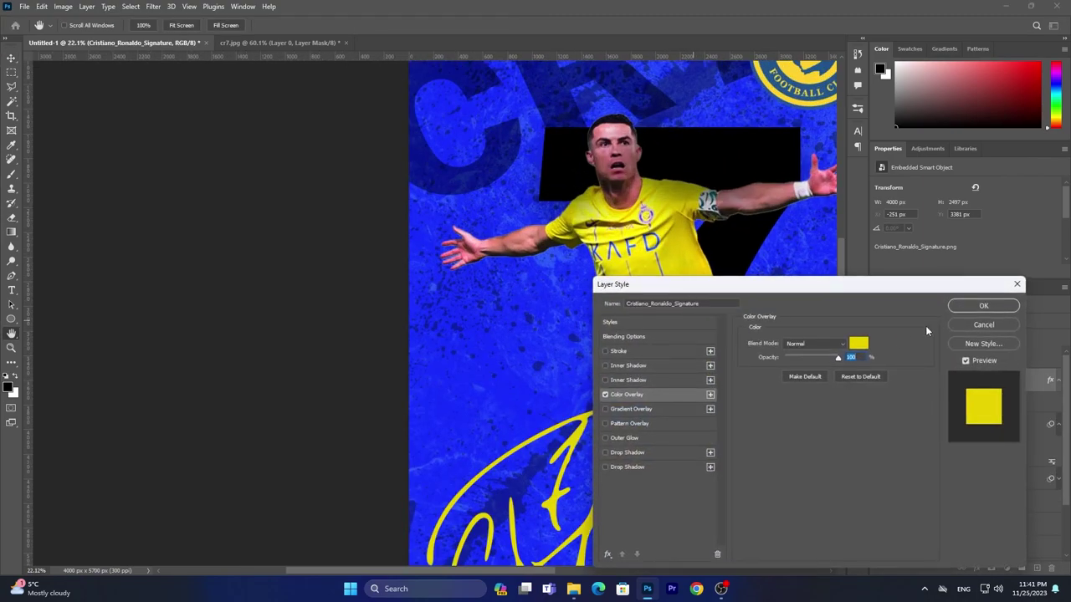
pyautogui.click(859, 343)
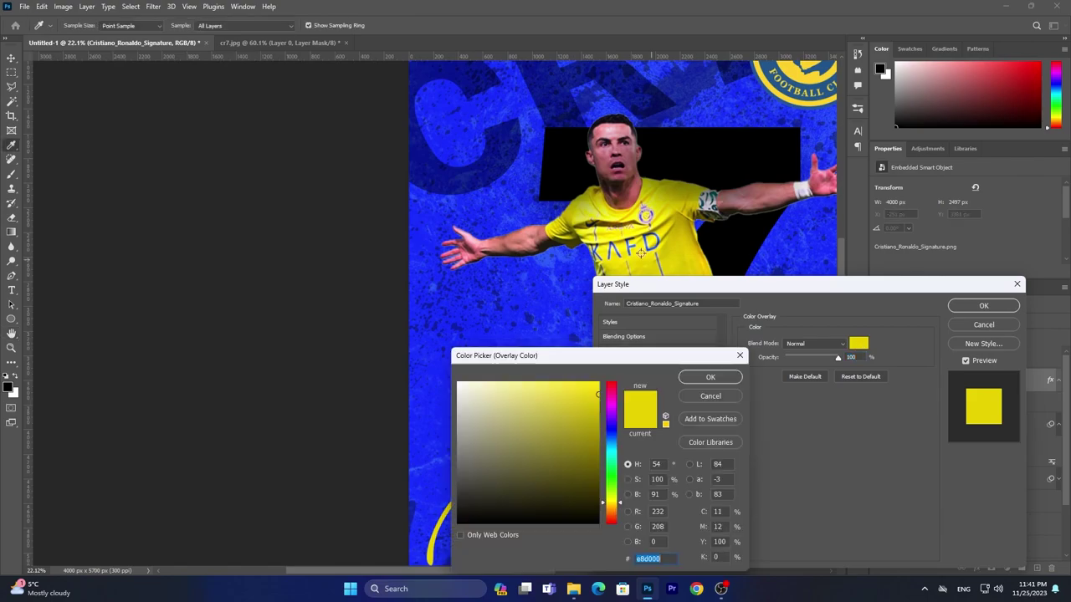
pyautogui.click(711, 377)
pyautogui.click(984, 305)
# Move the signature layer above Layer 2 and rotate the signature slightly
pyautogui.scroll(-1, 653, 368)
pyautogui.scroll(-1, 665, 372)
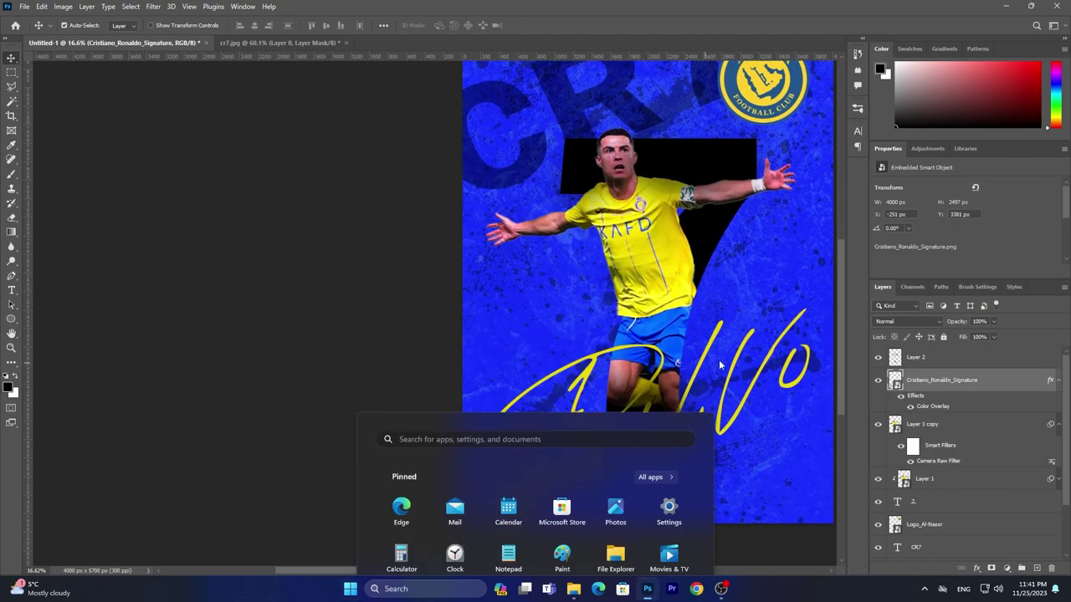
pyautogui.scroll(-1, 730, 377)
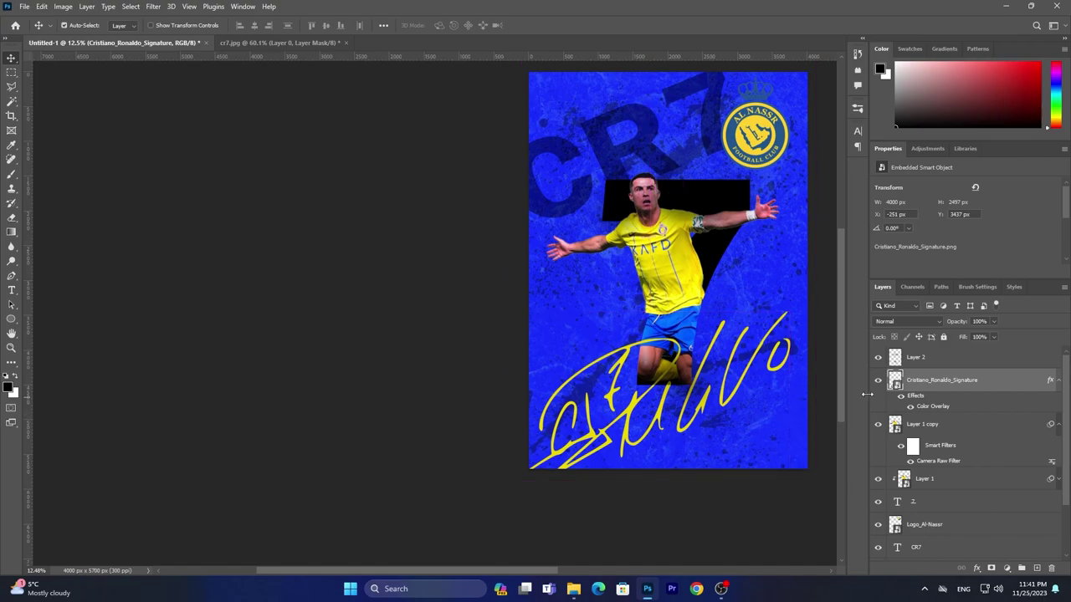
pyautogui.moveTo(936, 380); pyautogui.dragTo(937, 351)
pyautogui.hotkey('ctrl', 't')
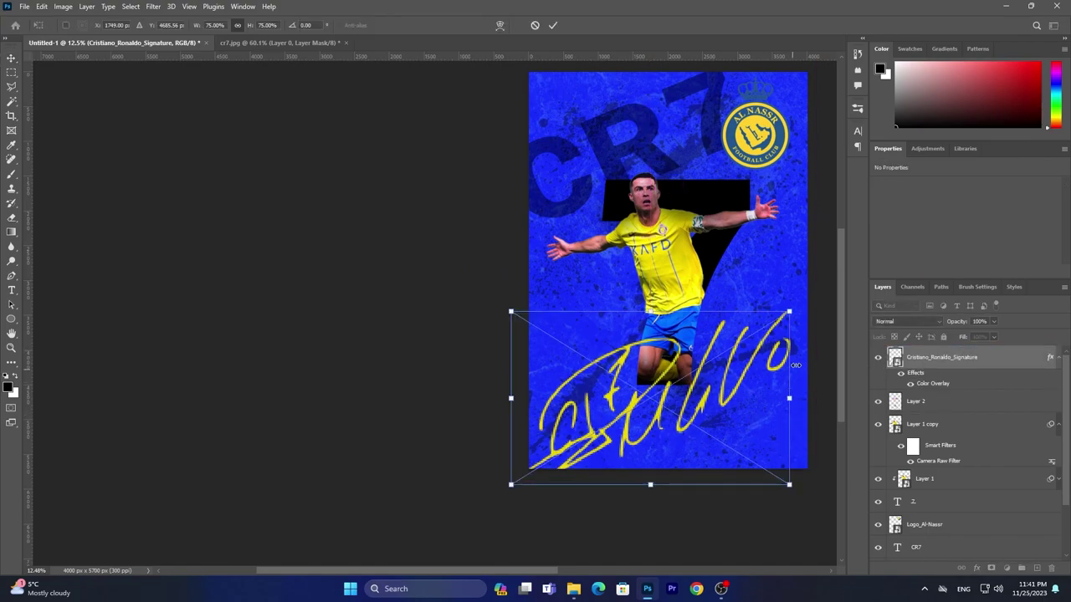
pyautogui.moveTo(809, 299); pyautogui.dragTo(819, 289)
pyautogui.press('Return')
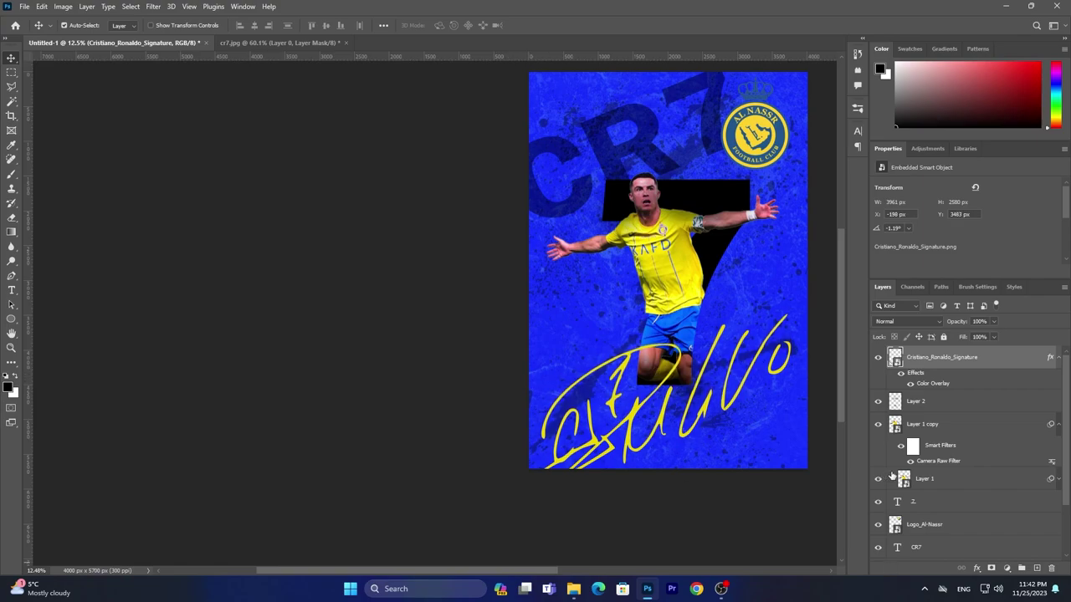
pyautogui.click(976, 569)
# Give the yellow signature a drop shadow (Size 174, Spread 28, Opacity 67)
pyautogui.click(999, 569)
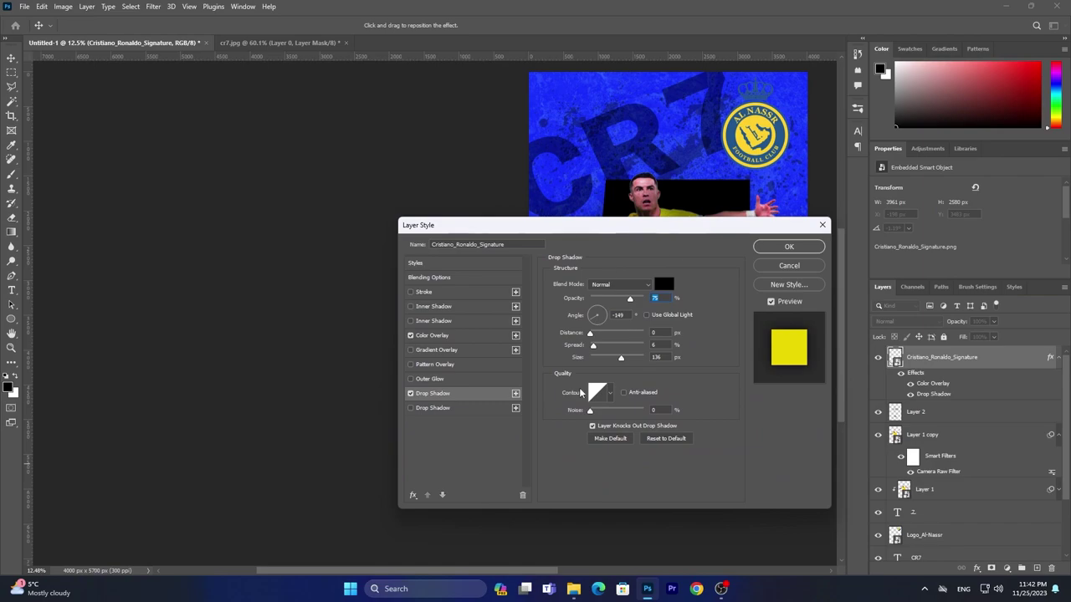
pyautogui.click(791, 247)
pyautogui.scroll(1, 683, 366)
# Add a matching soft drop shadow at 67% opacity to the Al-Nassr logo
pyautogui.click(757, 123)
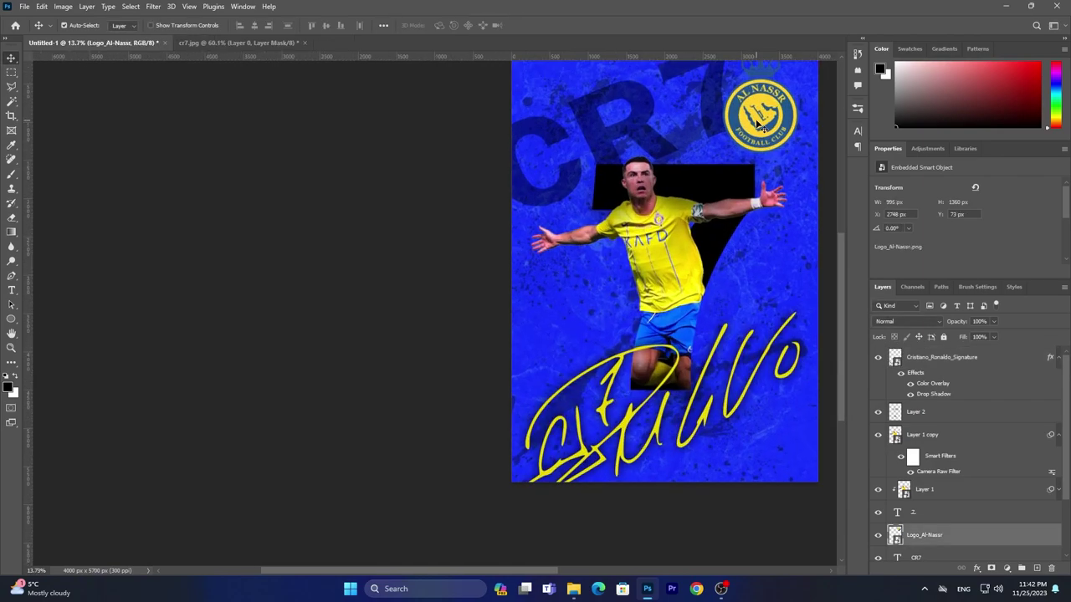
pyautogui.click(976, 568)
pyautogui.click(995, 559)
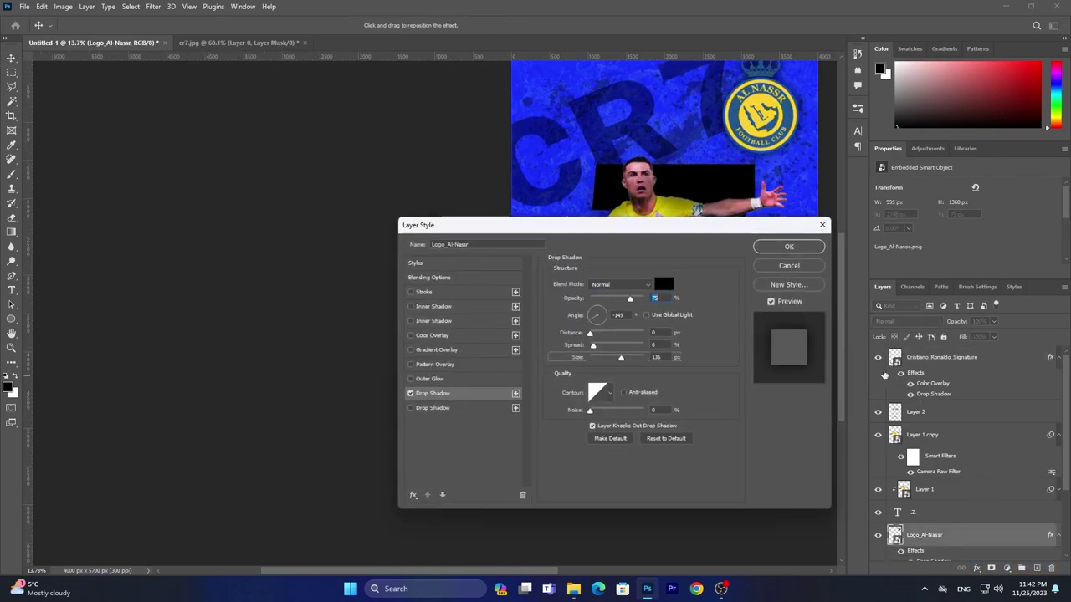
pyautogui.moveTo(621, 357); pyautogui.dragTo(609, 344)
pyautogui.moveTo(629, 297); pyautogui.dragTo(625, 298)
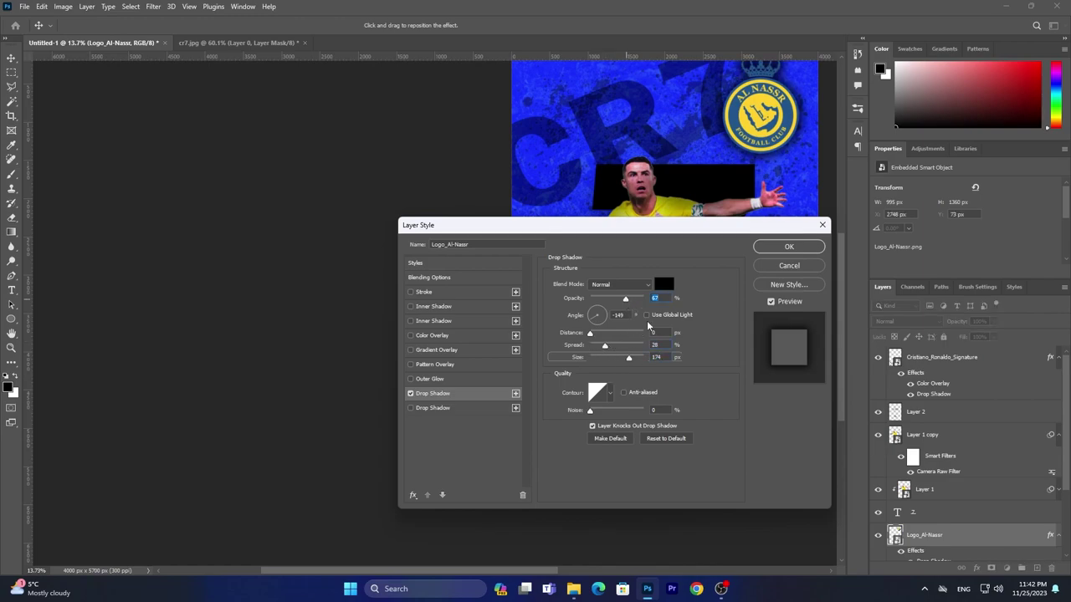
pyautogui.click(778, 250)
# Drag White.png from the poster assets folder onto the canvas
pyautogui.scroll(-2, 778, 251)
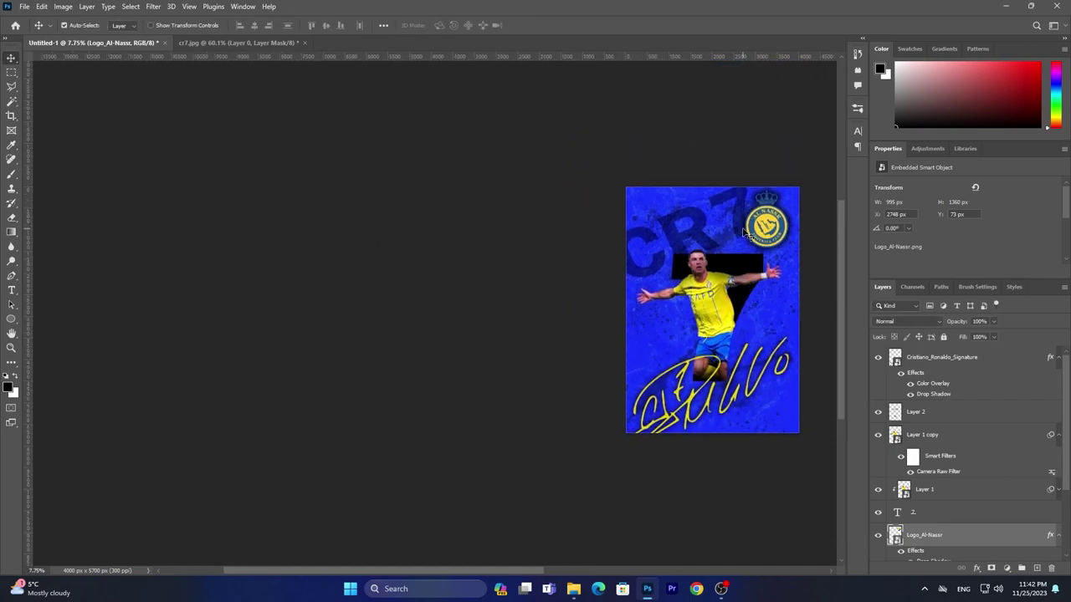
pyautogui.scroll(1, 747, 233)
pyautogui.click(573, 588)
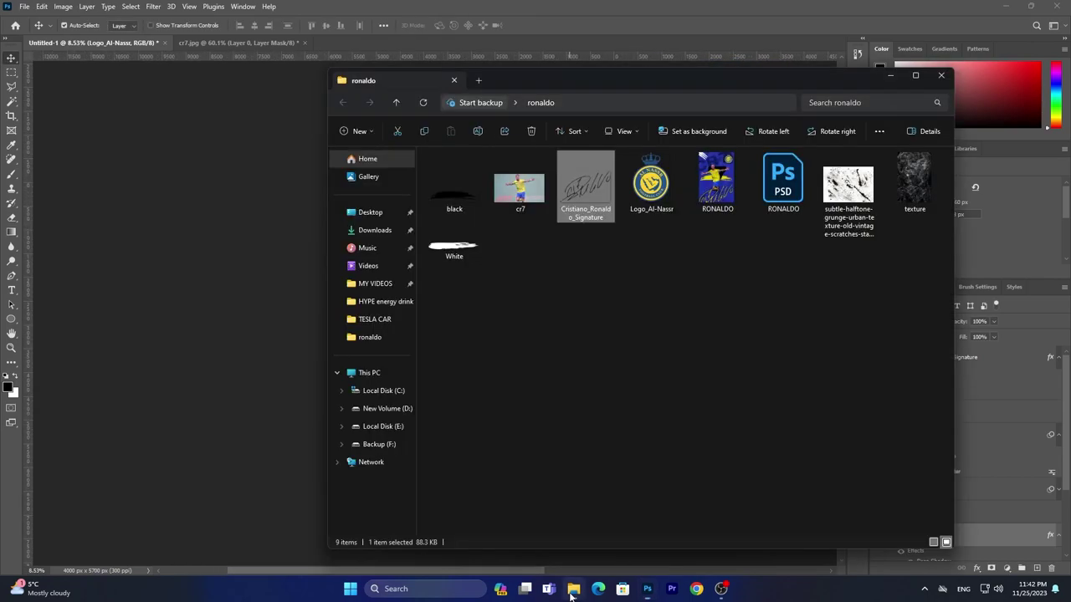
pyautogui.moveTo(740, 77); pyautogui.dragTo(897, 125)
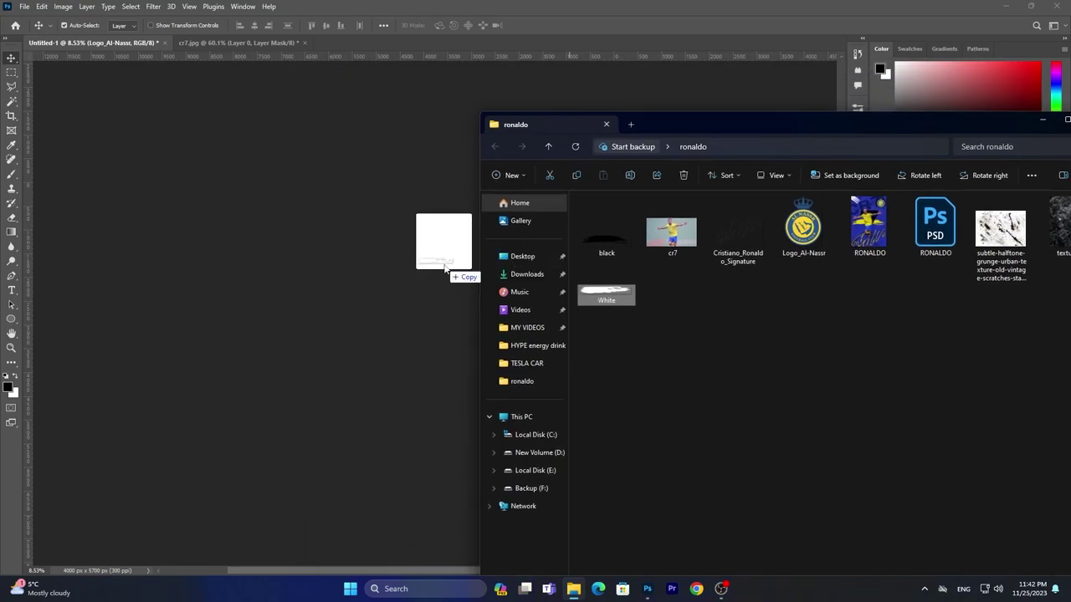
pyautogui.moveTo(606, 295)
pyautogui.mouseDown()
pyautogui.moveTo(667, 311)
pyautogui.moveTo(669, 232)
pyautogui.mouseUp()
# Shrink and rotate the White stroke about 33° across the top-left, then commit
pyautogui.moveTo(800, 232); pyautogui.dragTo(736, 218)
pyautogui.moveTo(815, 251); pyautogui.dragTo(823, 265)
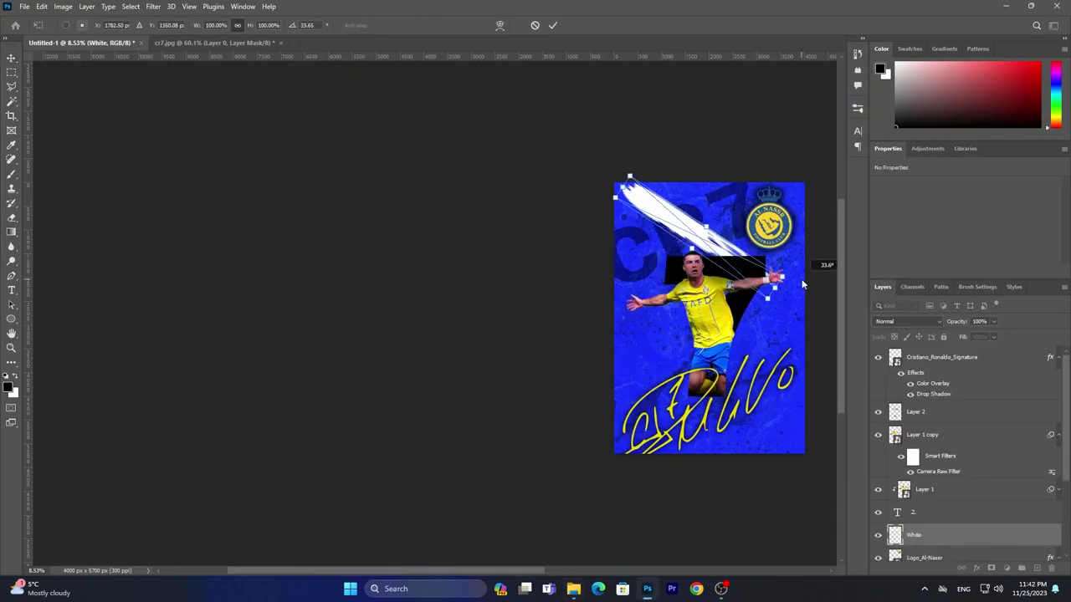
pyautogui.moveTo(669, 213)
pyautogui.mouseDown()
pyautogui.moveTo(674, 226)
pyautogui.moveTo(688, 216)
pyautogui.mouseUp()
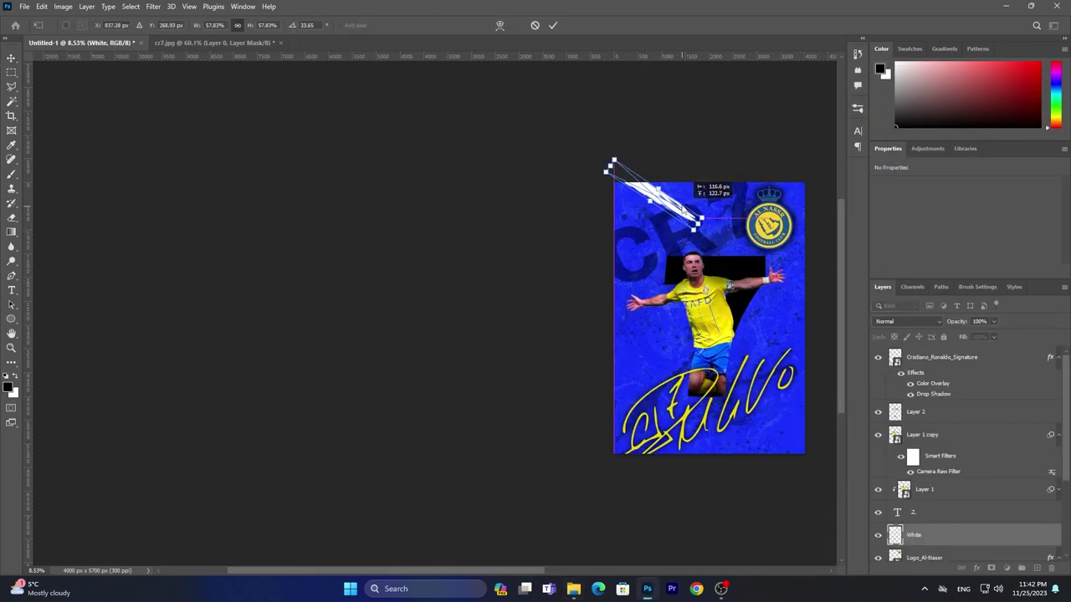
pyautogui.press('Return')
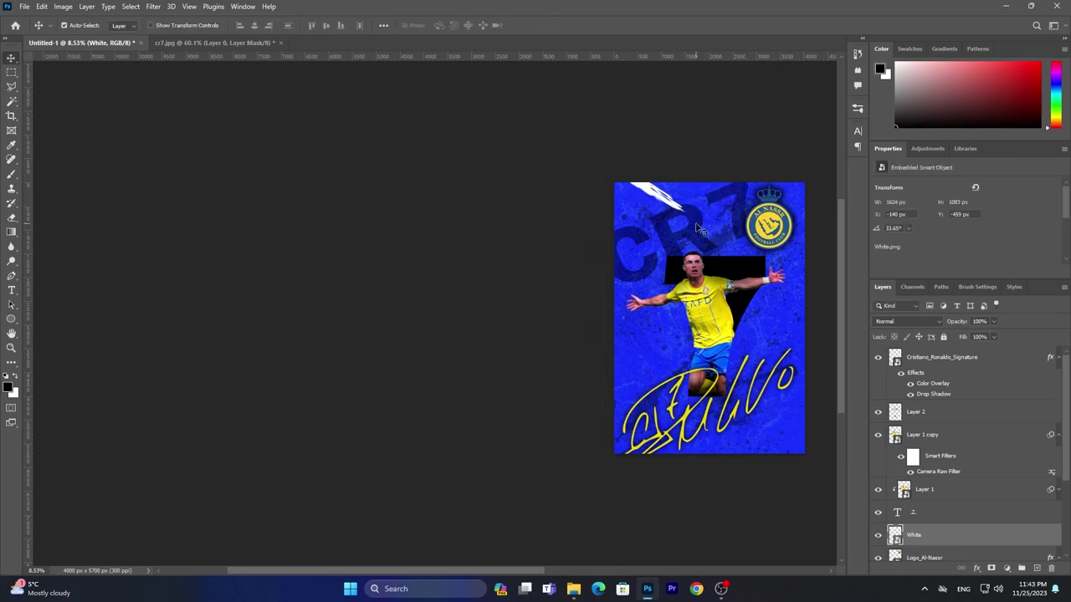
# Duplicate the White stroke with Ctrl+J twice and arrange the copies in the top-left corner
pyautogui.hotkey('ctrl', 'j')
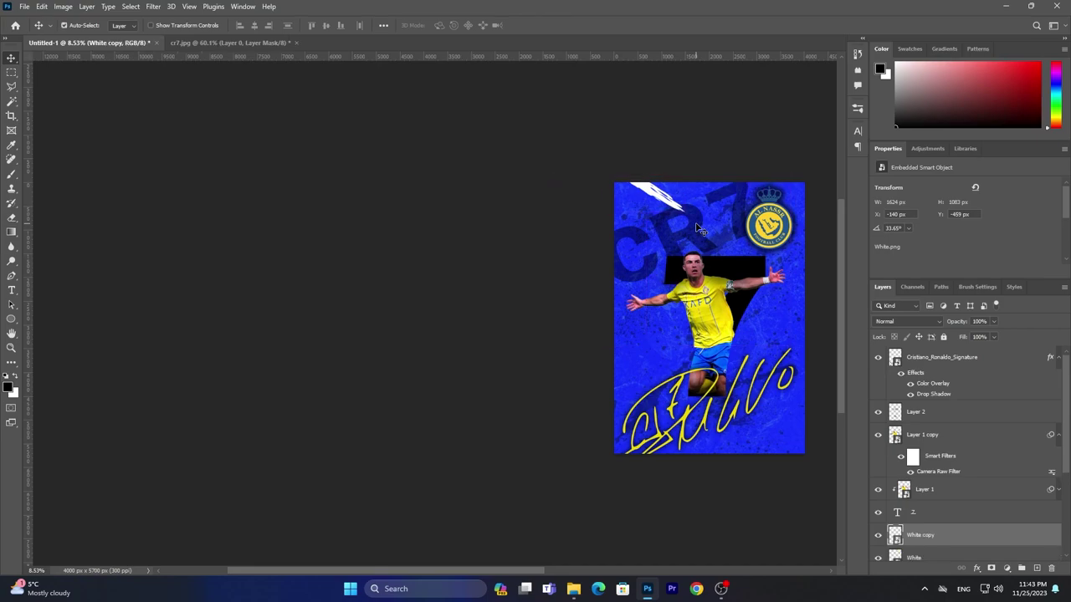
pyautogui.moveTo(678, 218); pyautogui.dragTo(638, 236)
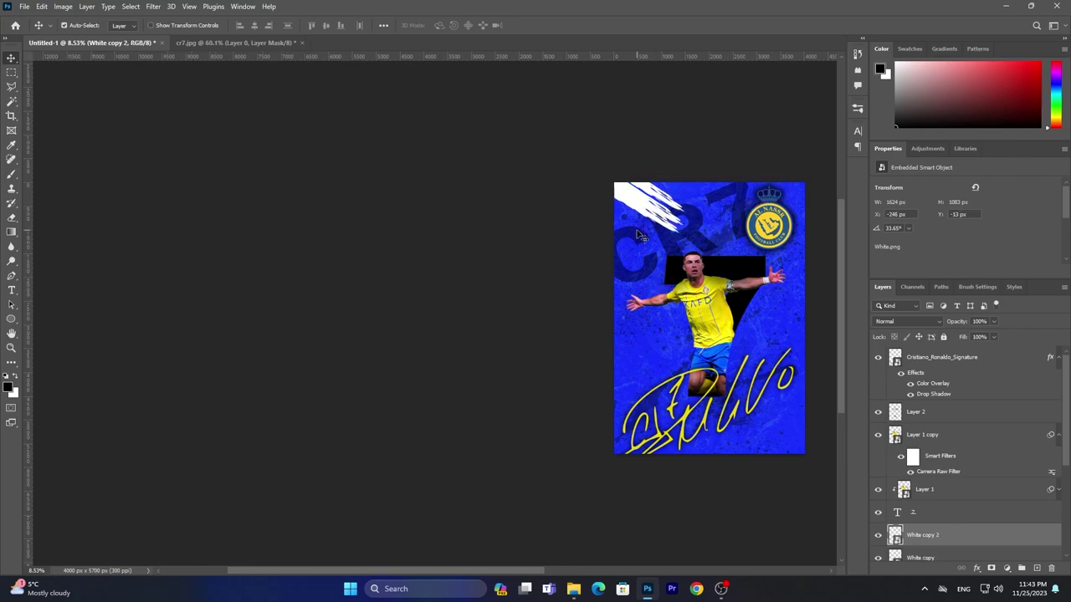
pyautogui.moveTo(638, 236); pyautogui.dragTo(639, 236)
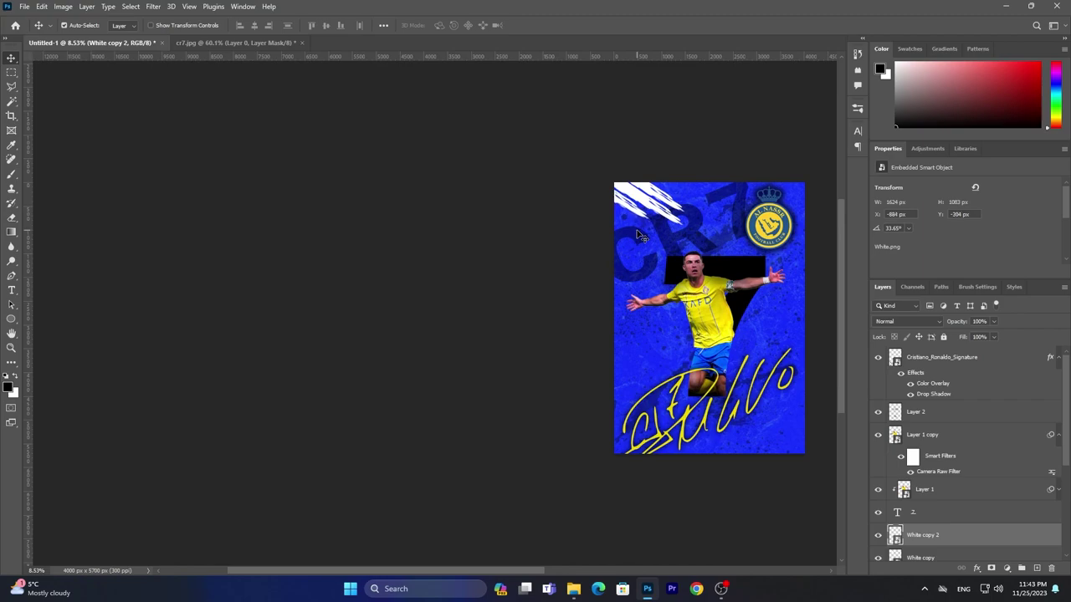
pyautogui.moveTo(638, 193)
pyautogui.mouseDown()
pyautogui.moveTo(633, 211)
pyautogui.moveTo(607, 179)
pyautogui.moveTo(658, 177)
pyautogui.mouseUp()
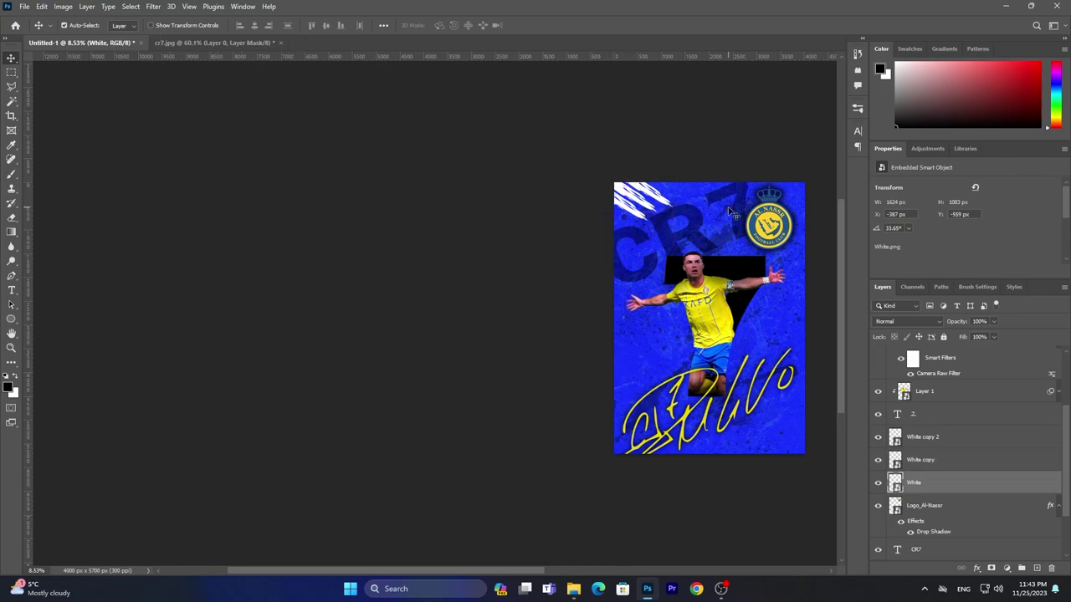
pyautogui.scroll(-1, 700, 202)
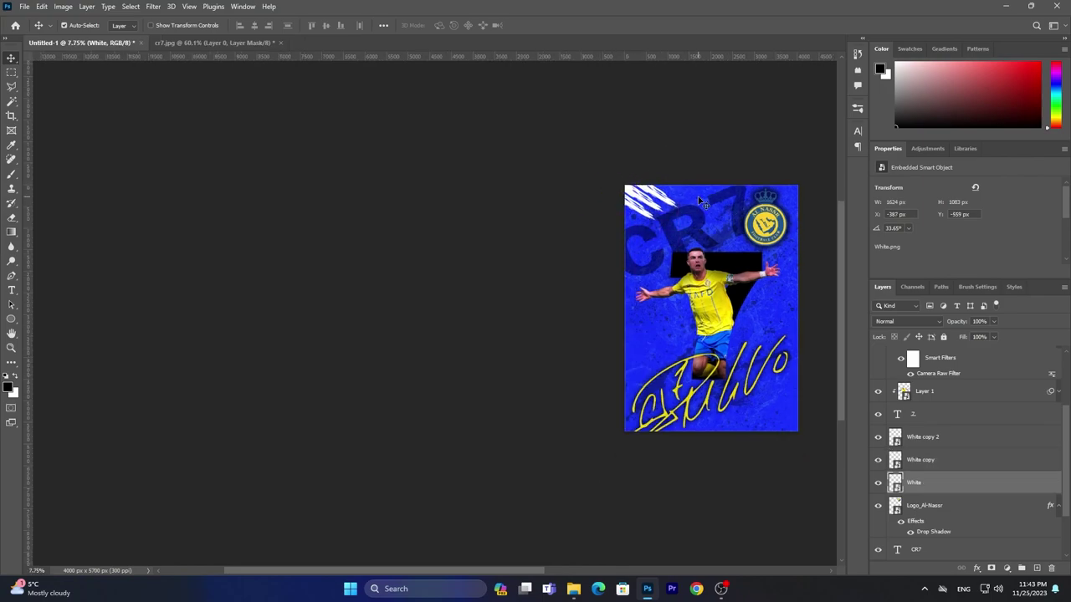
# Place black.png behind the player and give it a yellow Color Overlay
pyautogui.click(573, 588)
pyautogui.moveTo(617, 155); pyautogui.dragTo(757, 306)
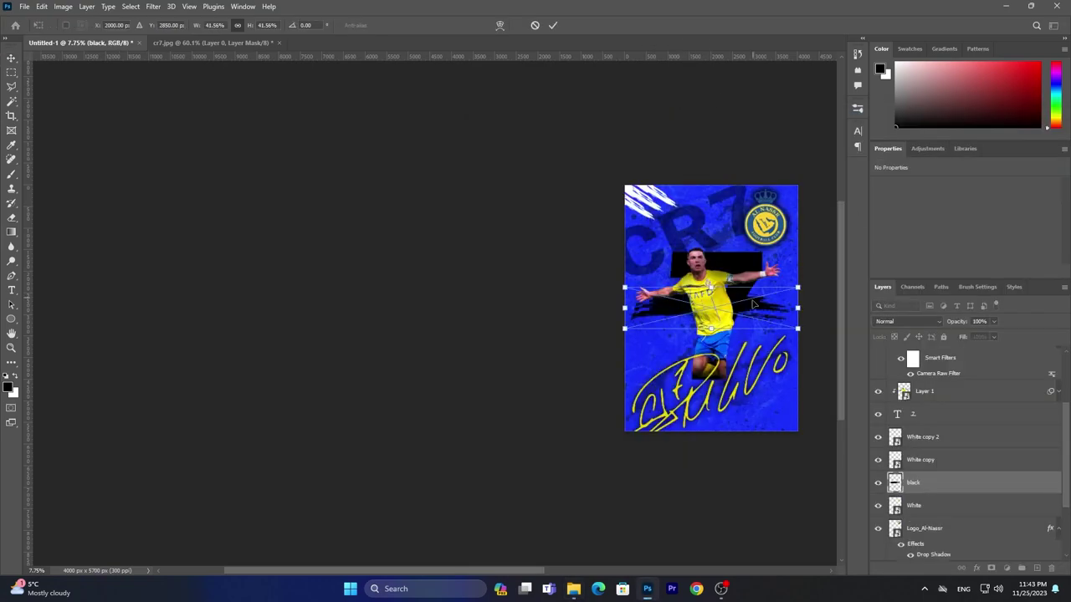
pyautogui.press('Return')
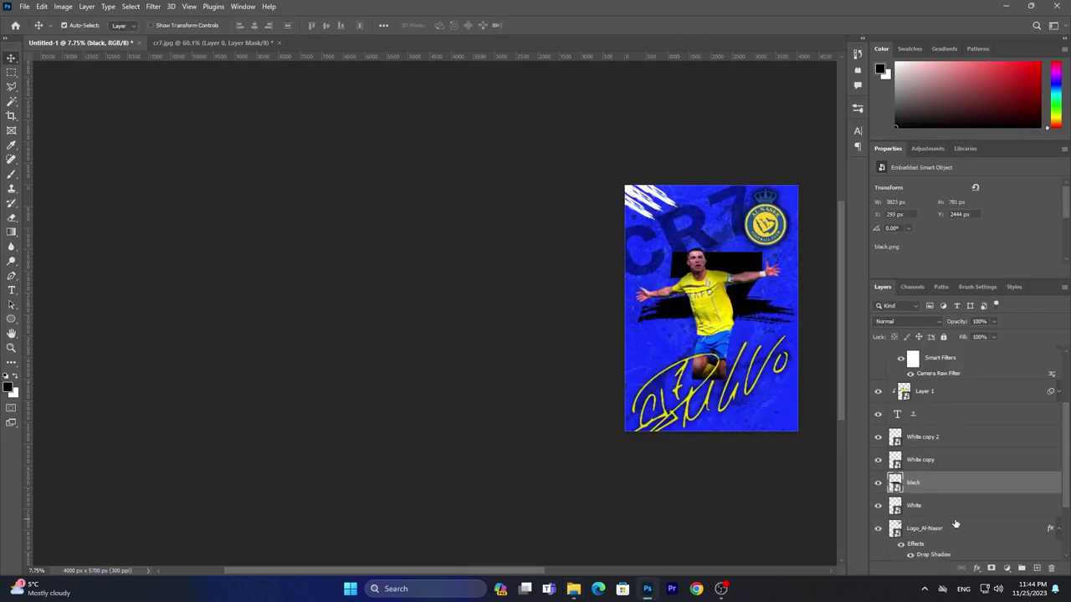
pyautogui.click(977, 568)
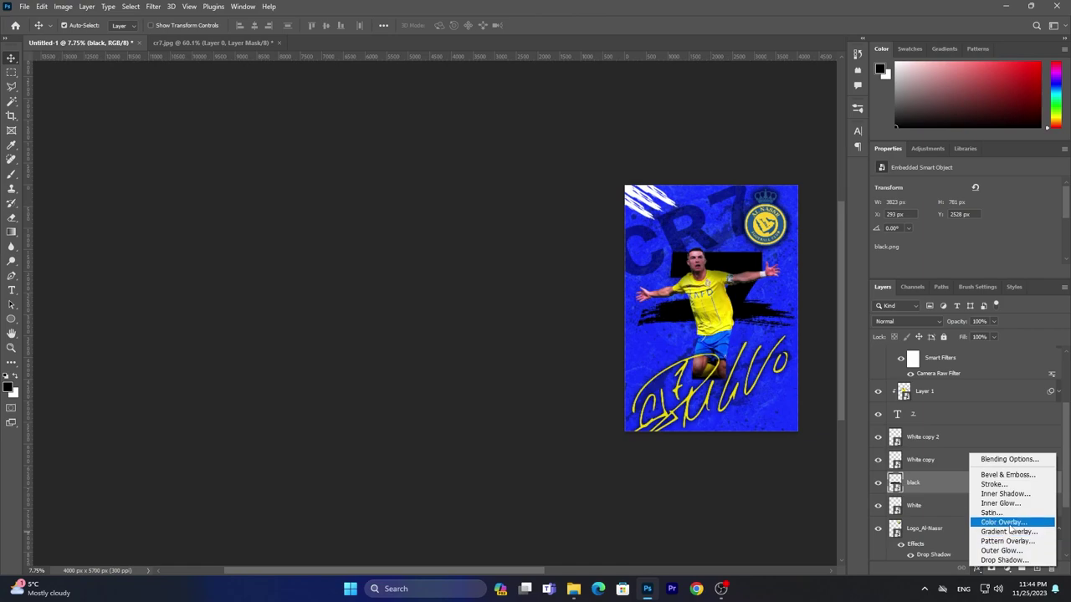
pyautogui.click(1004, 526)
pyautogui.click(789, 243)
# Set the halftone grunge texture layer's opacity to 64%
pyautogui.scroll(-1, 730, 252)
pyautogui.scroll(2, 730, 253)
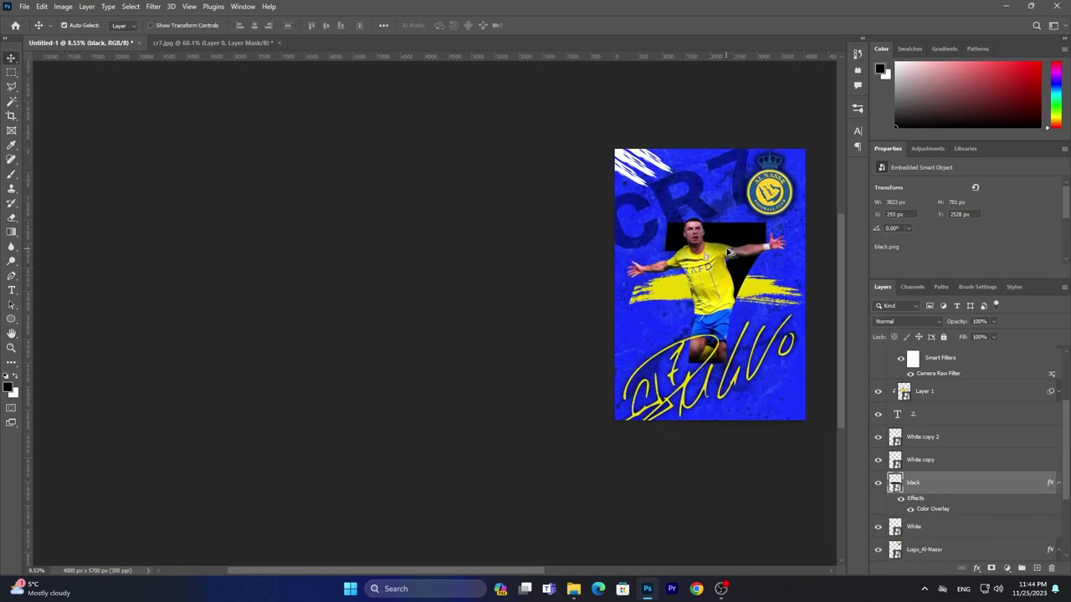
pyautogui.scroll(-3, 927, 453)
pyautogui.click(943, 505)
pyautogui.moveTo(952, 326); pyautogui.dragTo(964, 326)
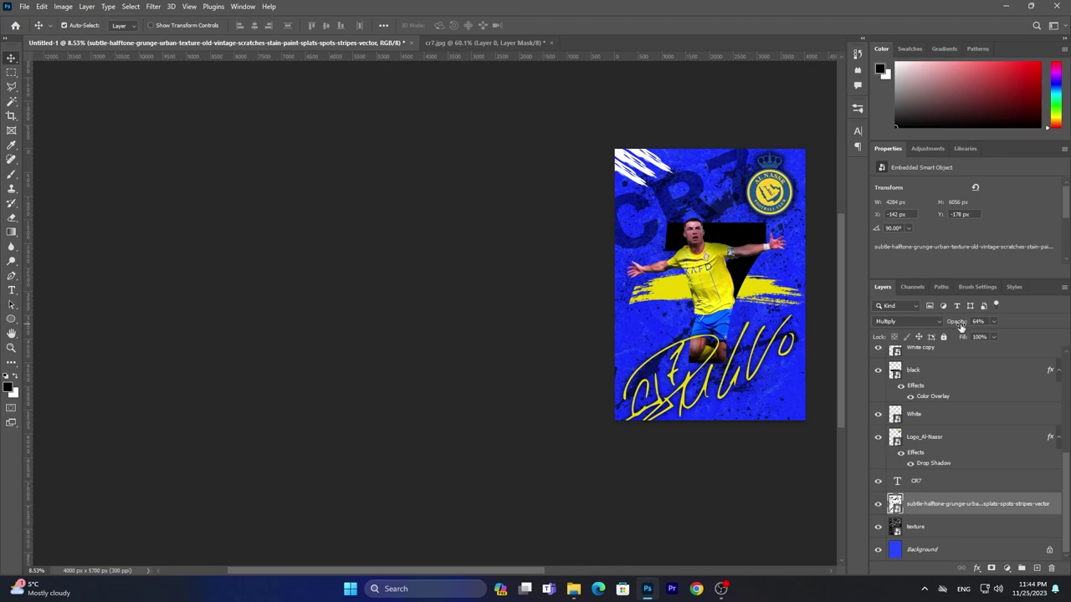
# Lower the rock texture Overlay to about 40% and the halftone splatter to about 55% opacity
pyautogui.click(942, 526)
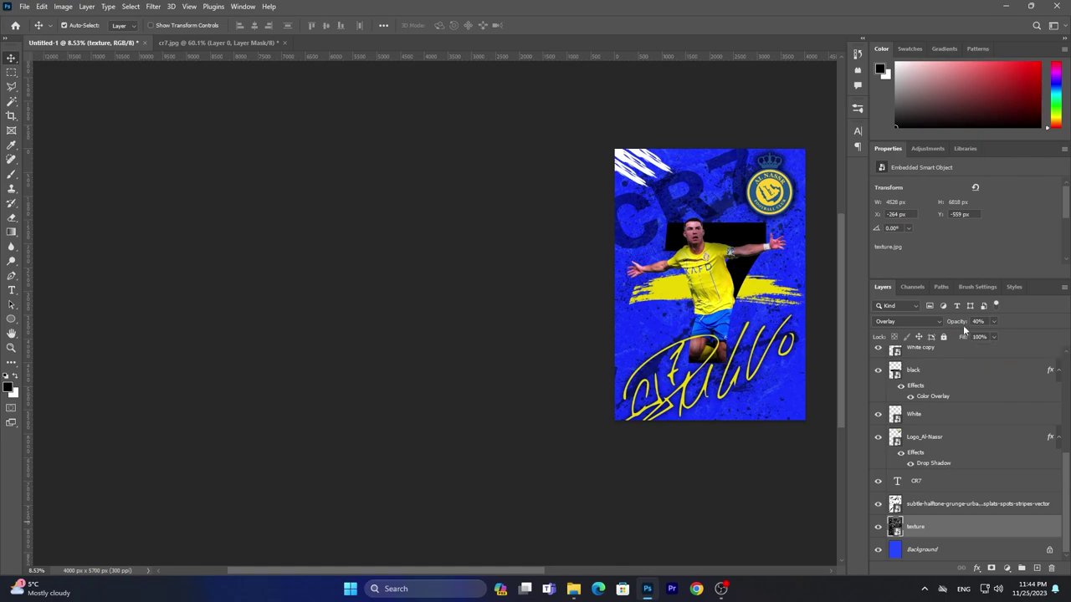
pyautogui.scroll(2, 962, 324)
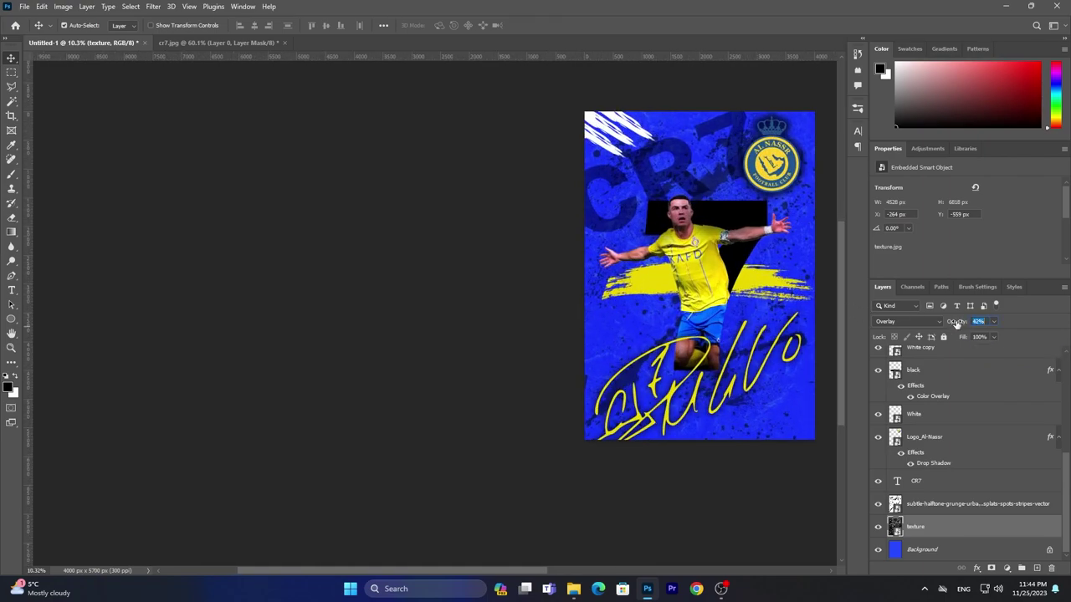
pyautogui.scroll(-2, 958, 324)
pyautogui.hotkey('alt', ']')
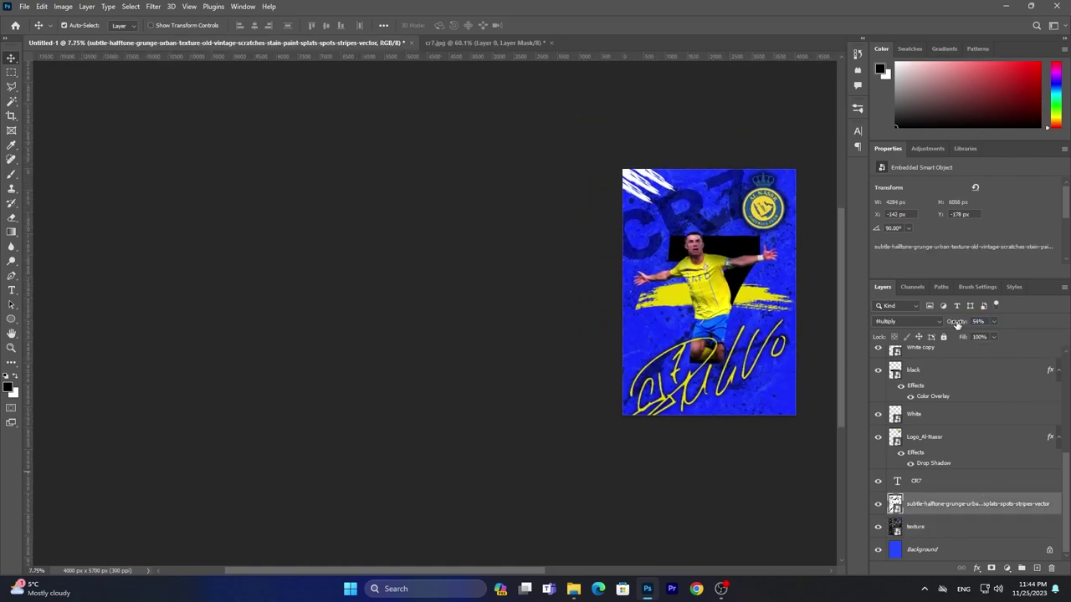
pyautogui.scroll(-1, 957, 323)
pyautogui.scroll(2, 961, 324)
pyautogui.moveTo(958, 324); pyautogui.dragTo(970, 328)
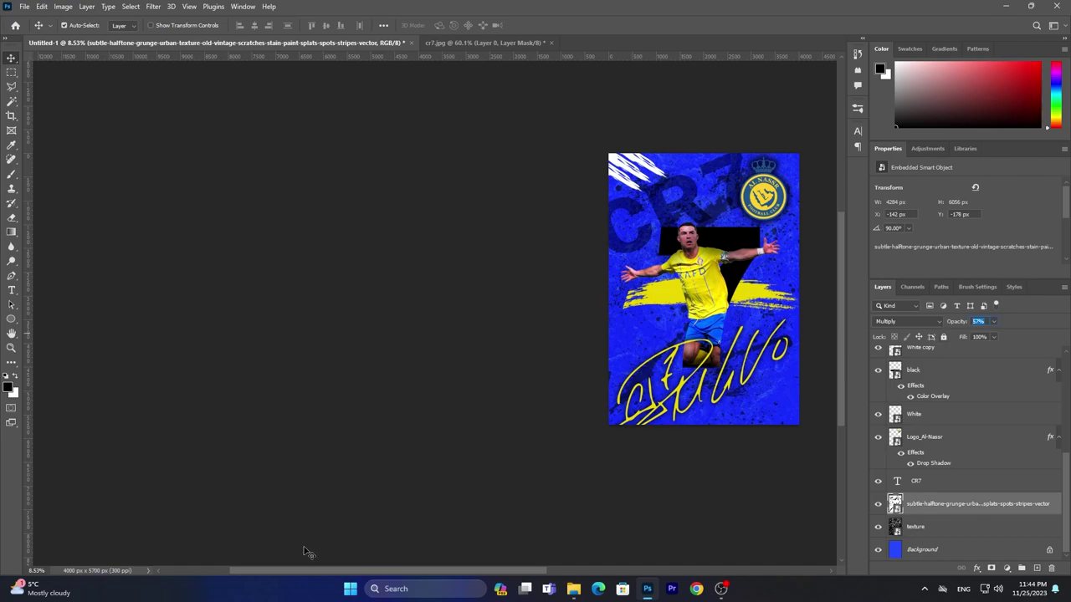
pyautogui.moveTo(528, 573); pyautogui.dragTo(566, 573)
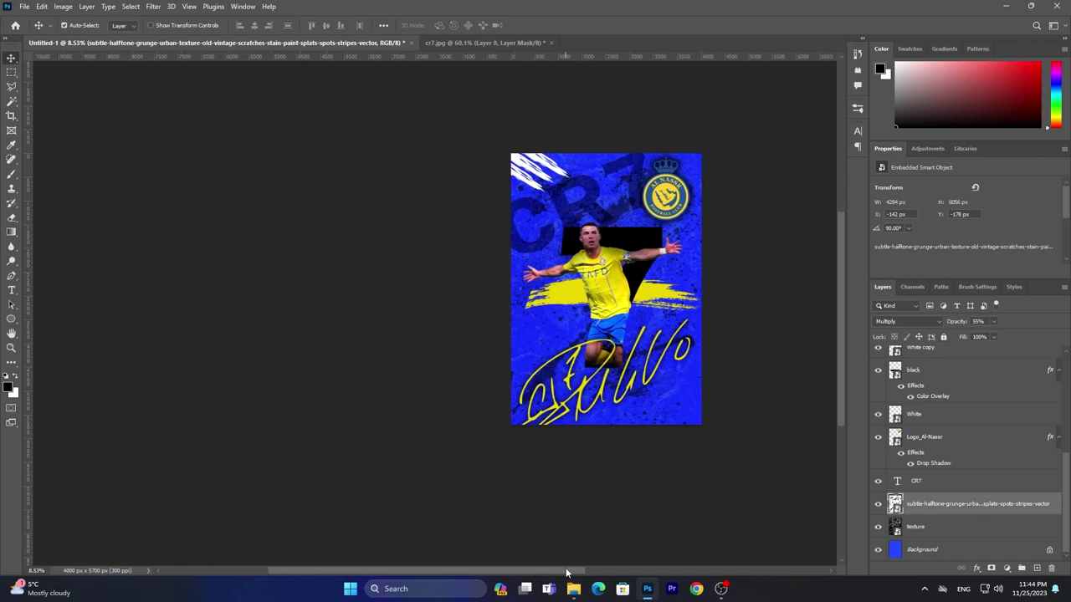
pyautogui.scroll(1, 713, 381)
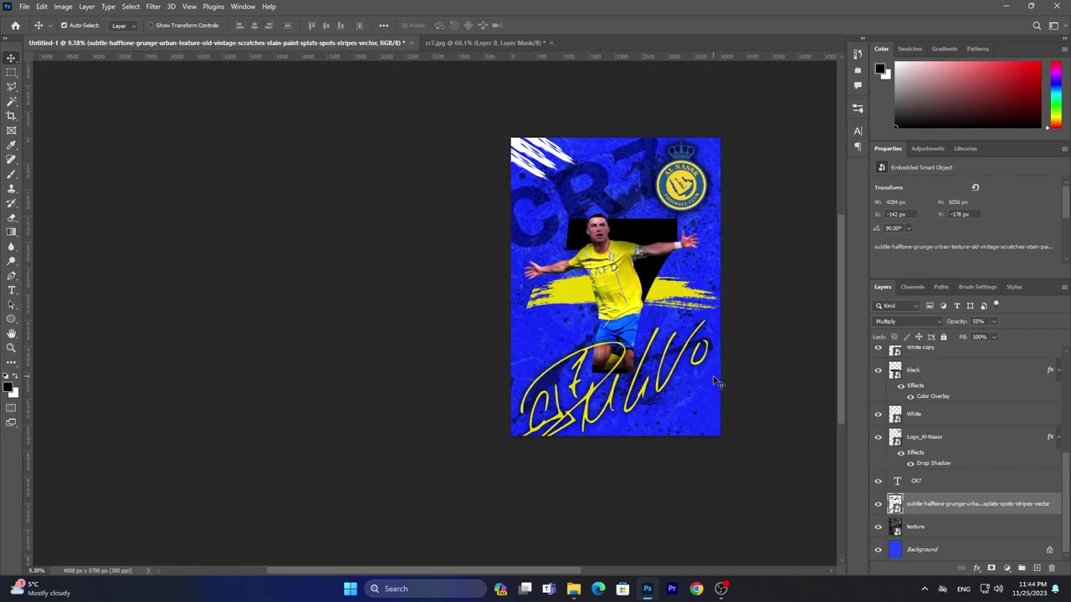
pyautogui.moveTo(552, 575); pyautogui.dragTo(570, 575)
# Pick blue #0018ff as the foreground colour in the Color Picker
pyautogui.click(903, 552)
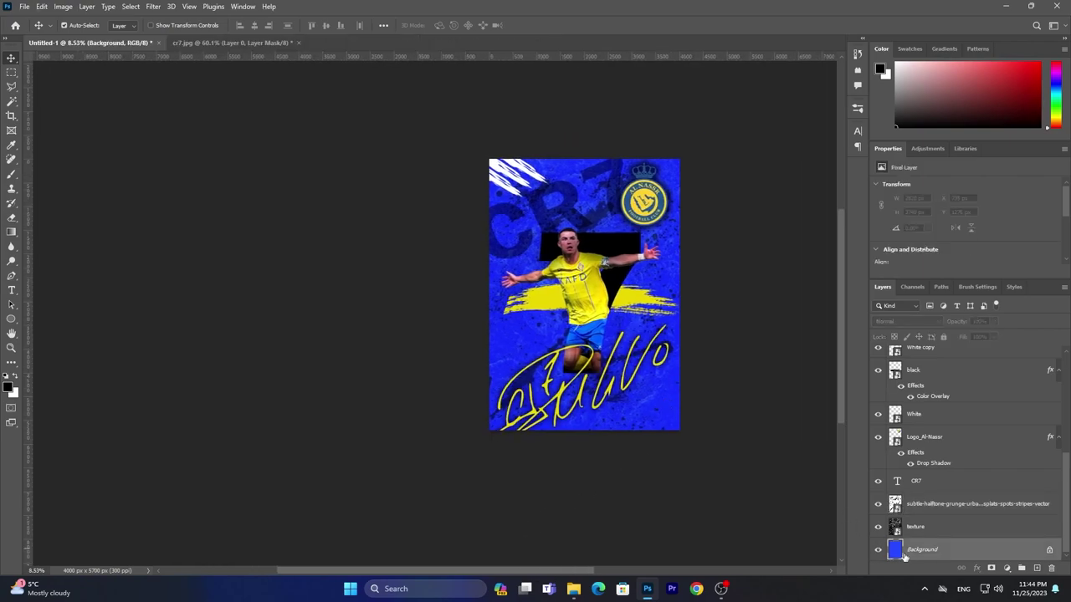
pyautogui.doubleClick(898, 549)
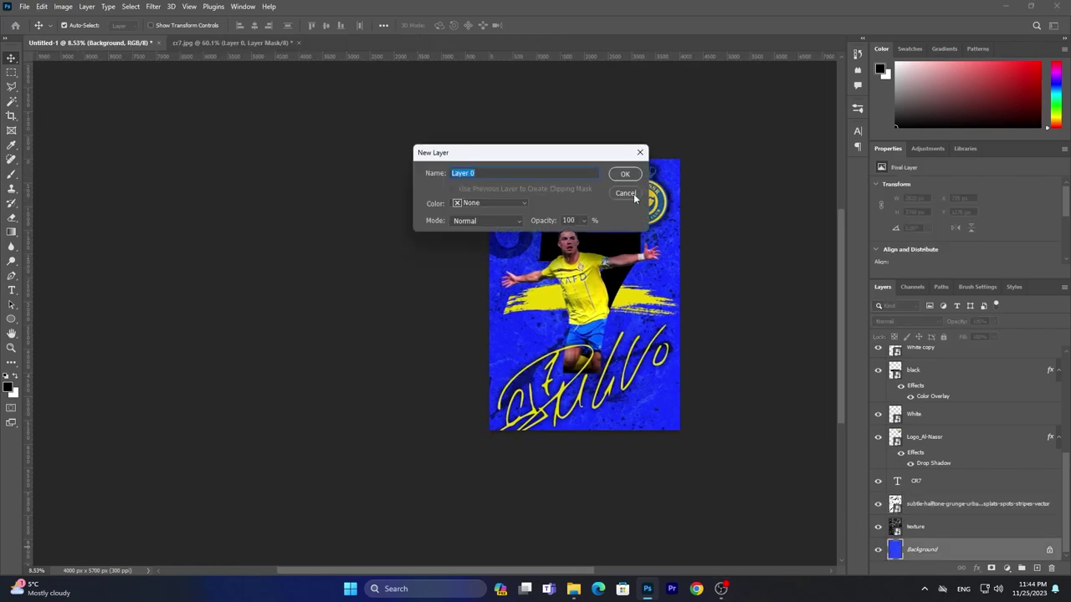
pyautogui.click(633, 193)
pyautogui.click(8, 386)
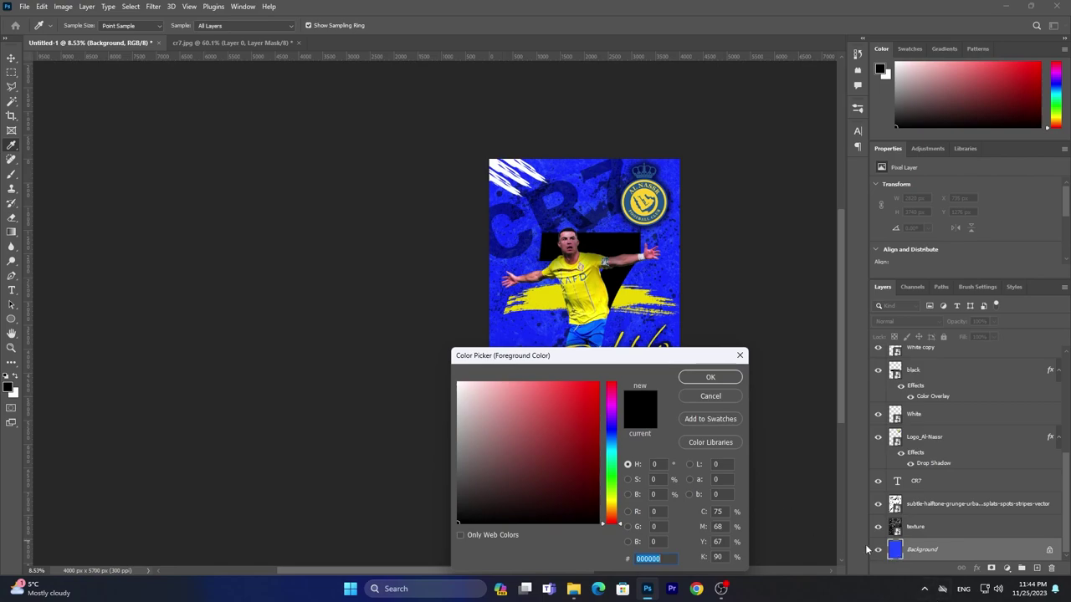
pyautogui.click(620, 434)
pyautogui.moveTo(620, 434); pyautogui.dragTo(621, 438)
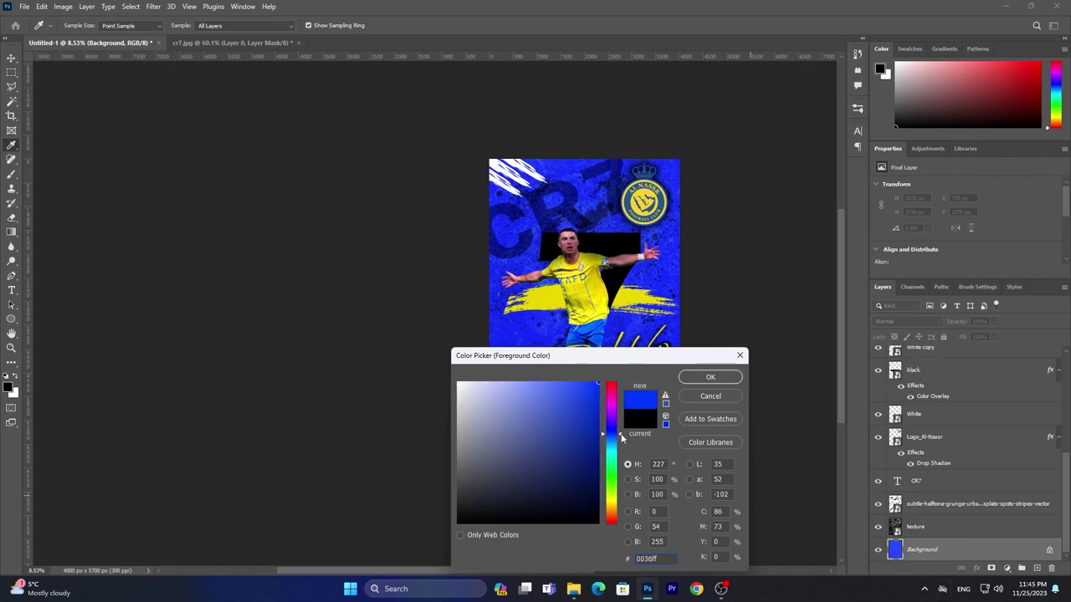
pyautogui.click(709, 377)
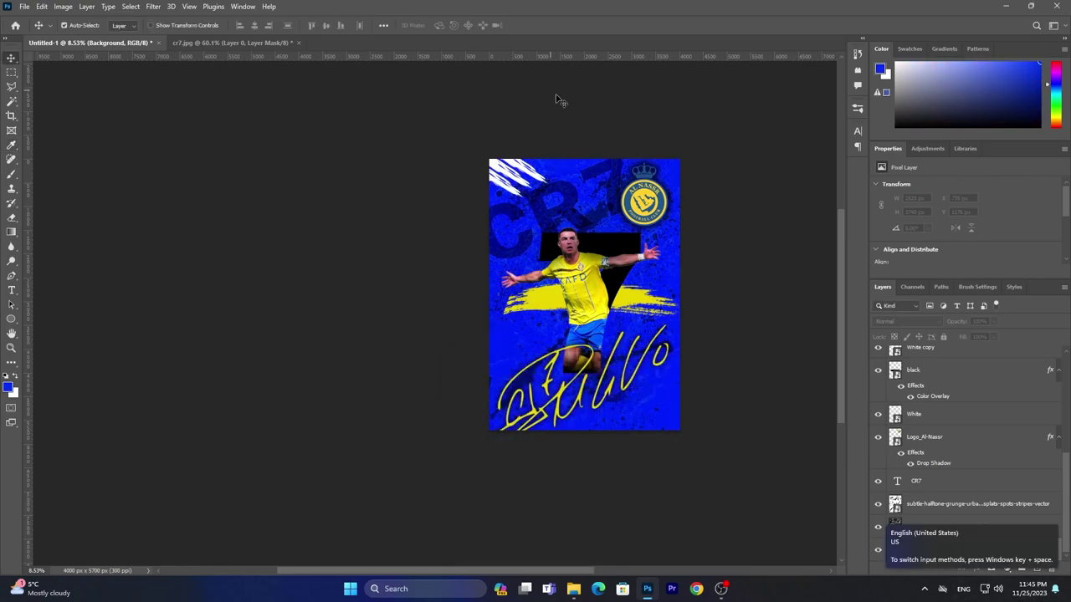
pyautogui.scroll(3, 490, 456)
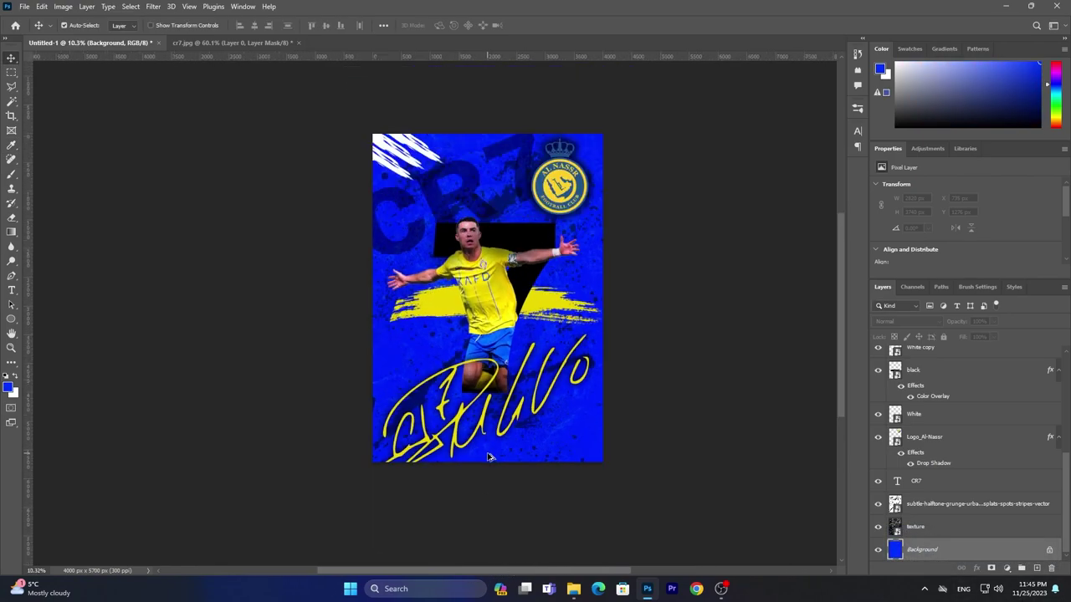
pyautogui.scroll(-2, 492, 448)
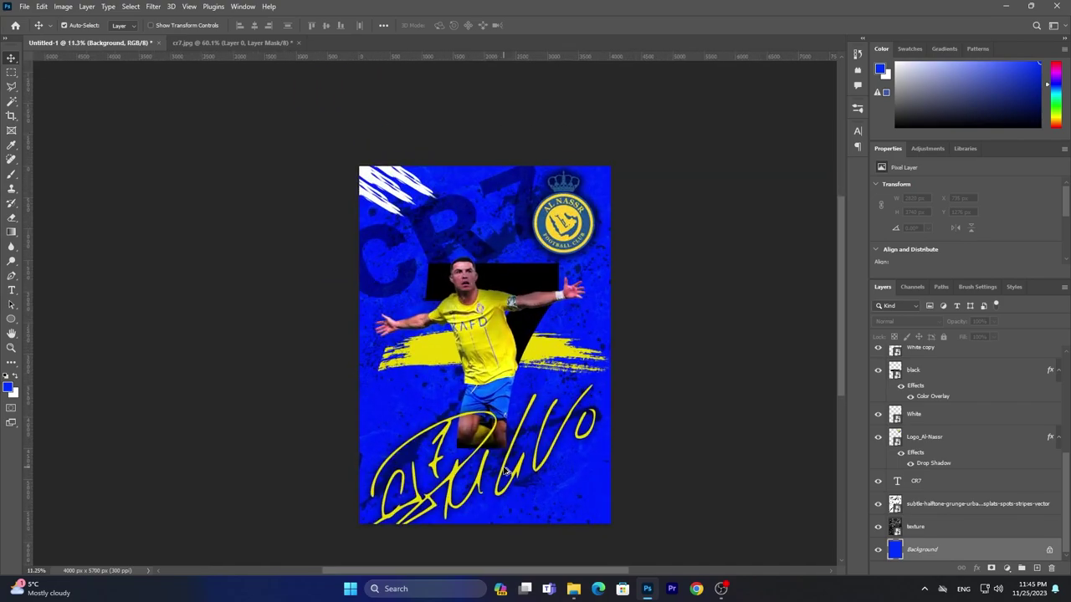